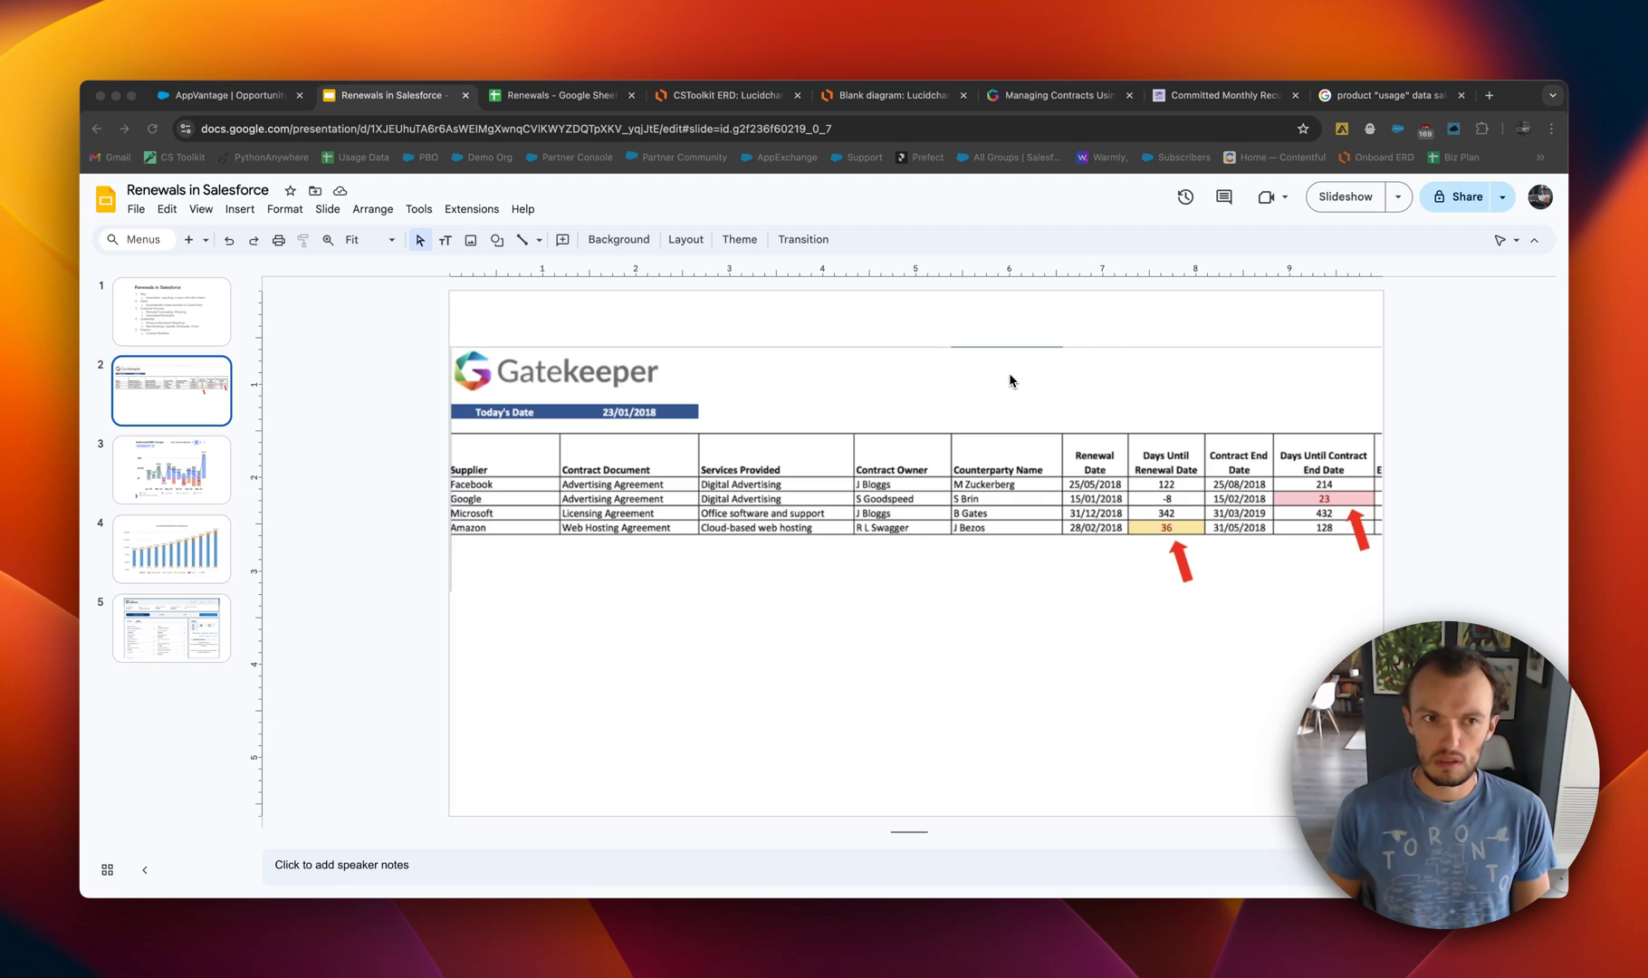
Review the Renewals in Salesforce slides, ending on the Gatekeeper contracts table.
click(156, 316)
click(155, 317)
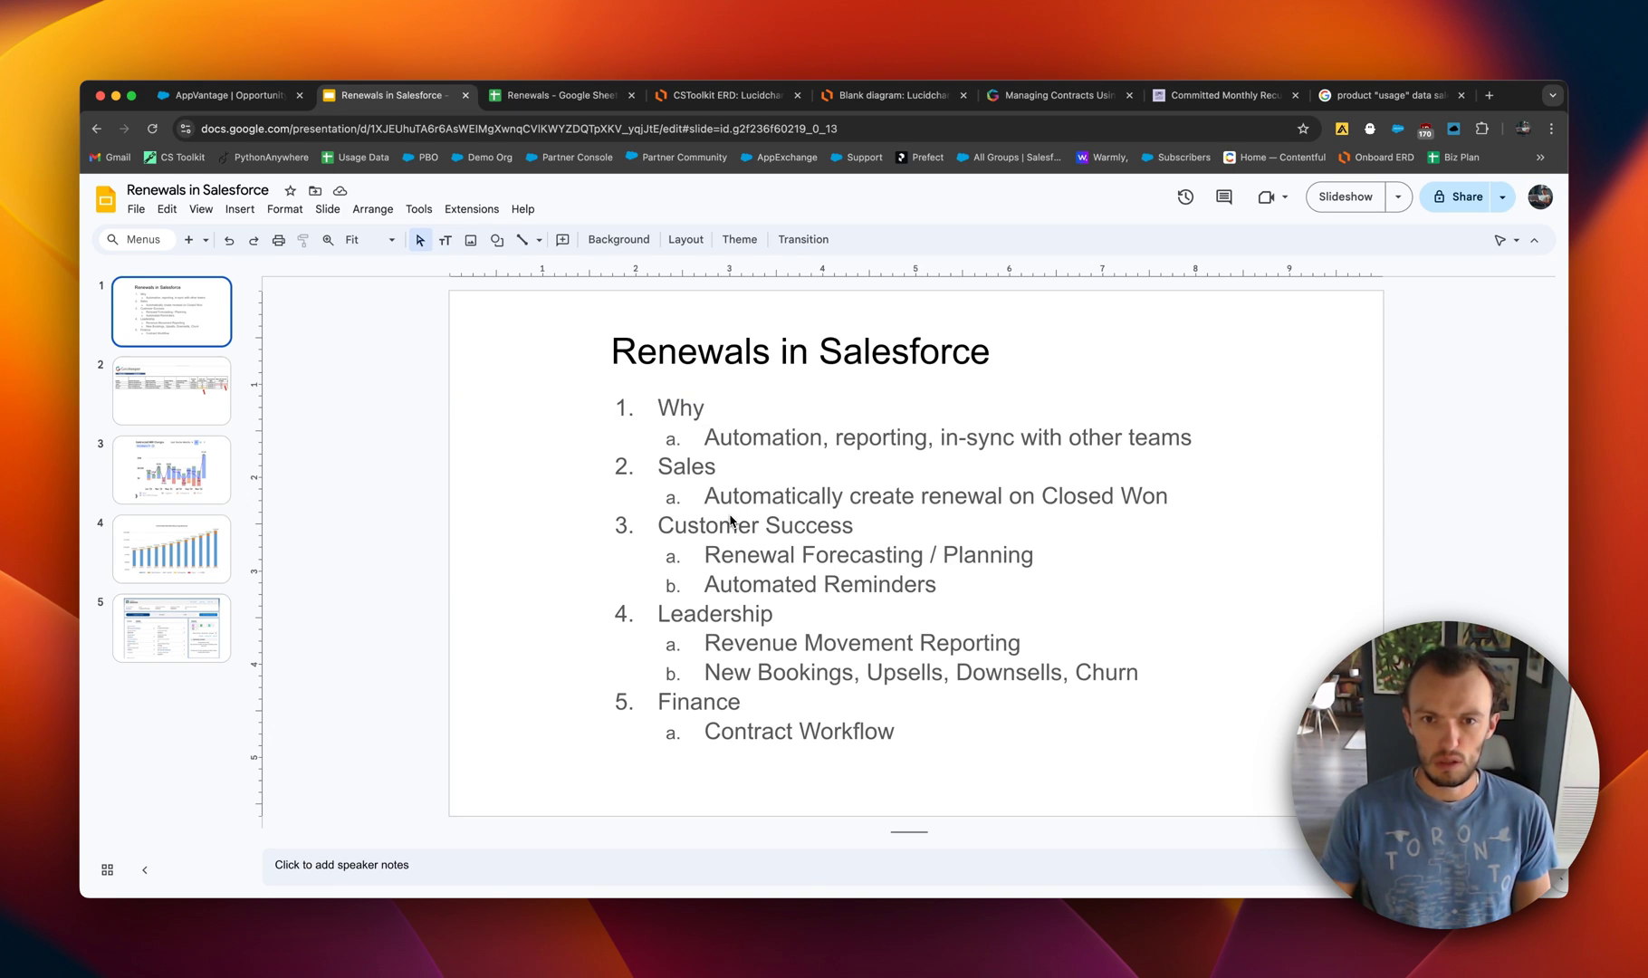
click(201, 389)
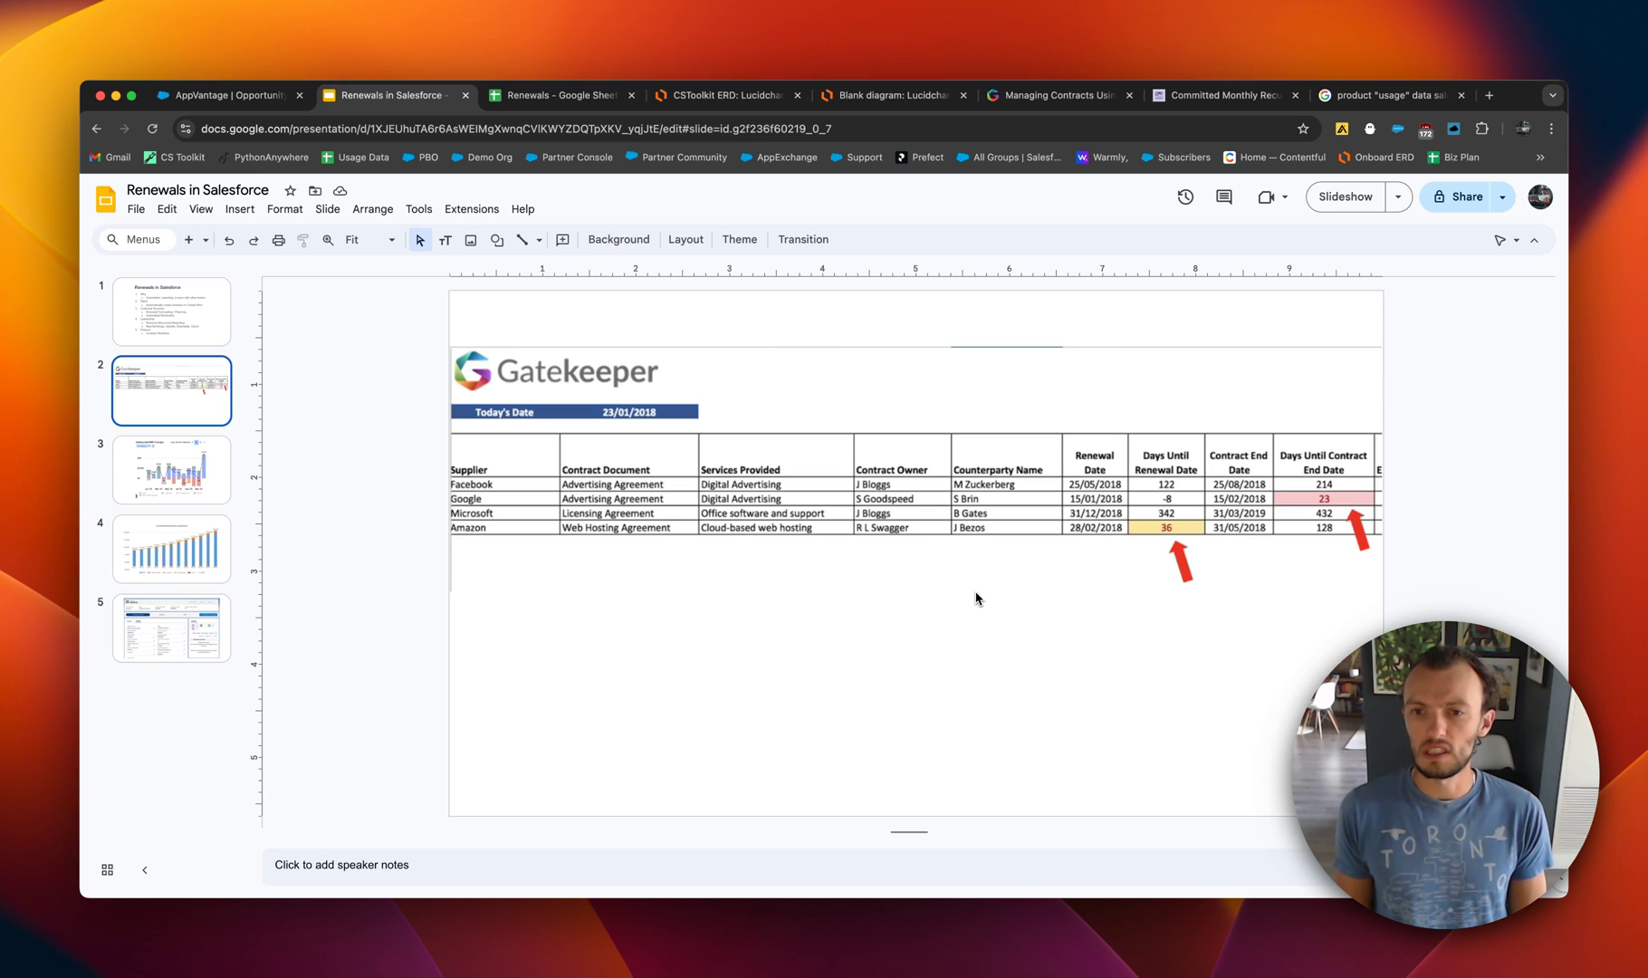
On the AppVantage opportunity, inspect the Stage picklist values, then cancel without changes.
click(230, 95)
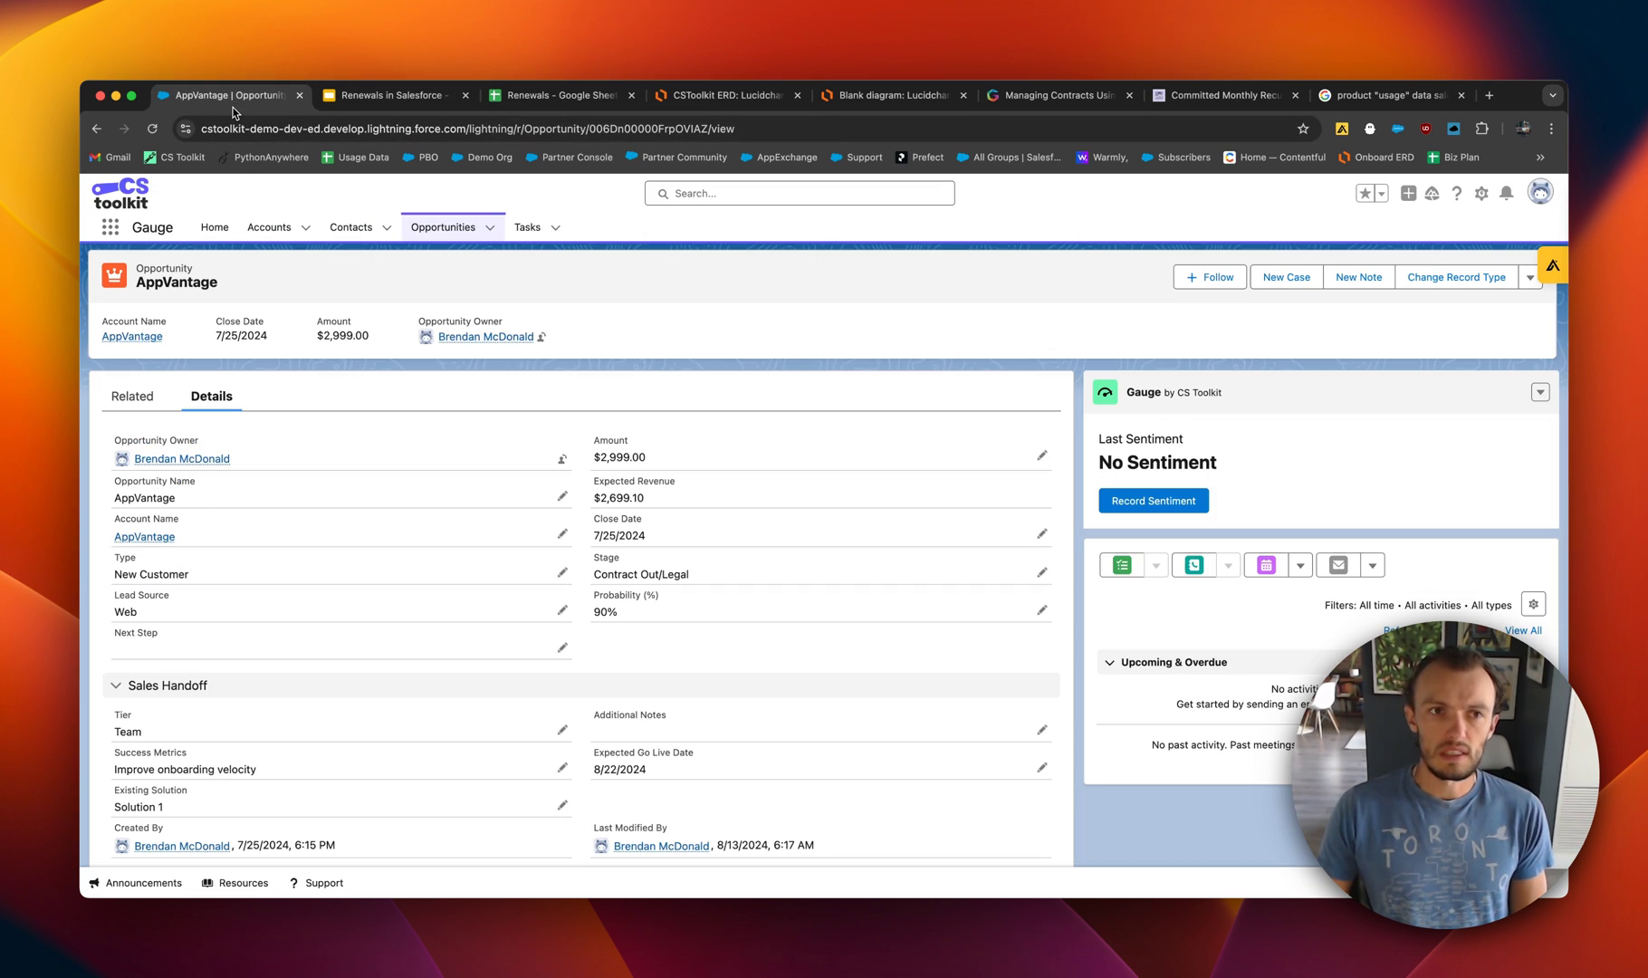
scroll(489, 453, down, 1)
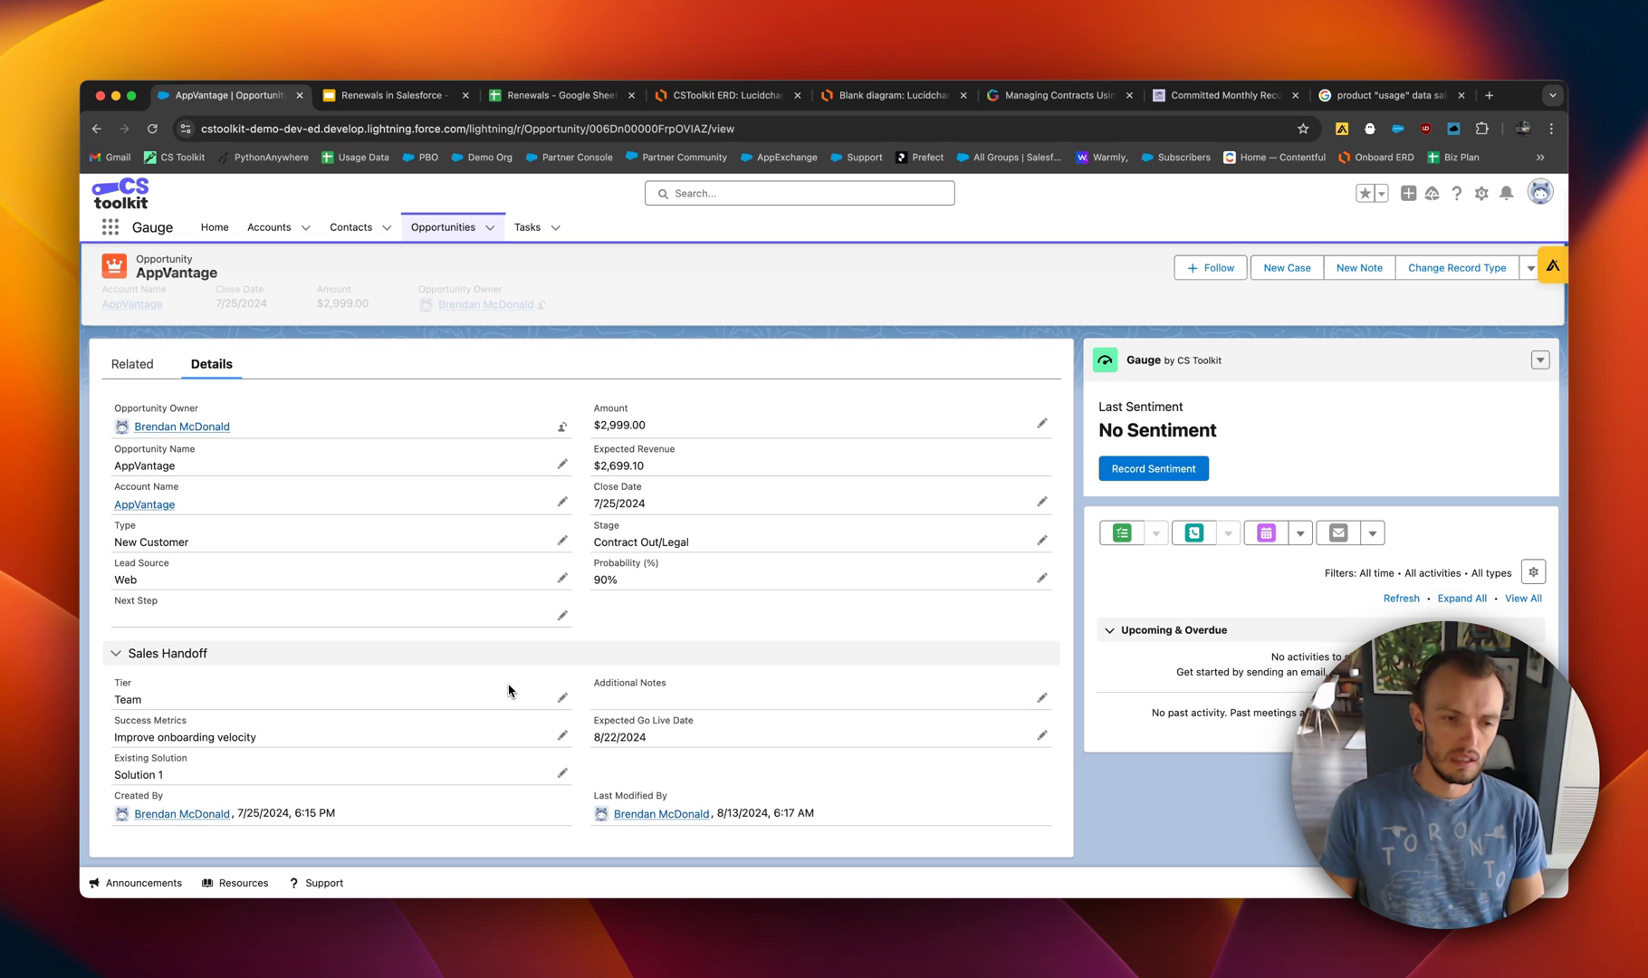
scroll(509, 690, up, 2)
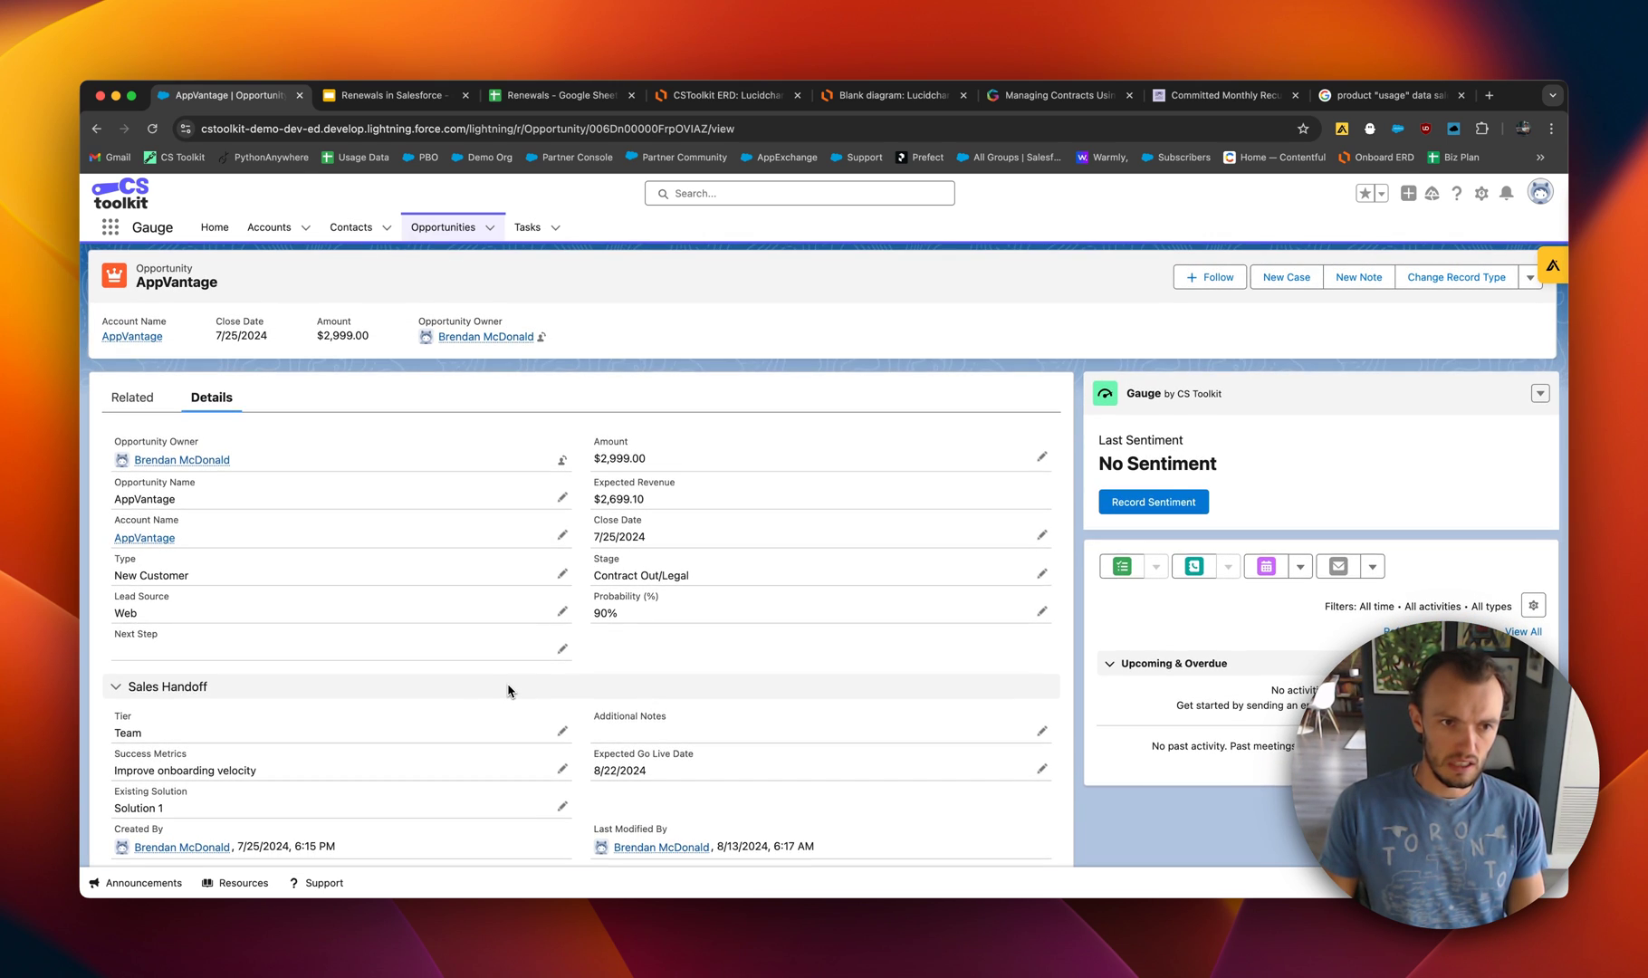
scroll(692, 571, down, 1)
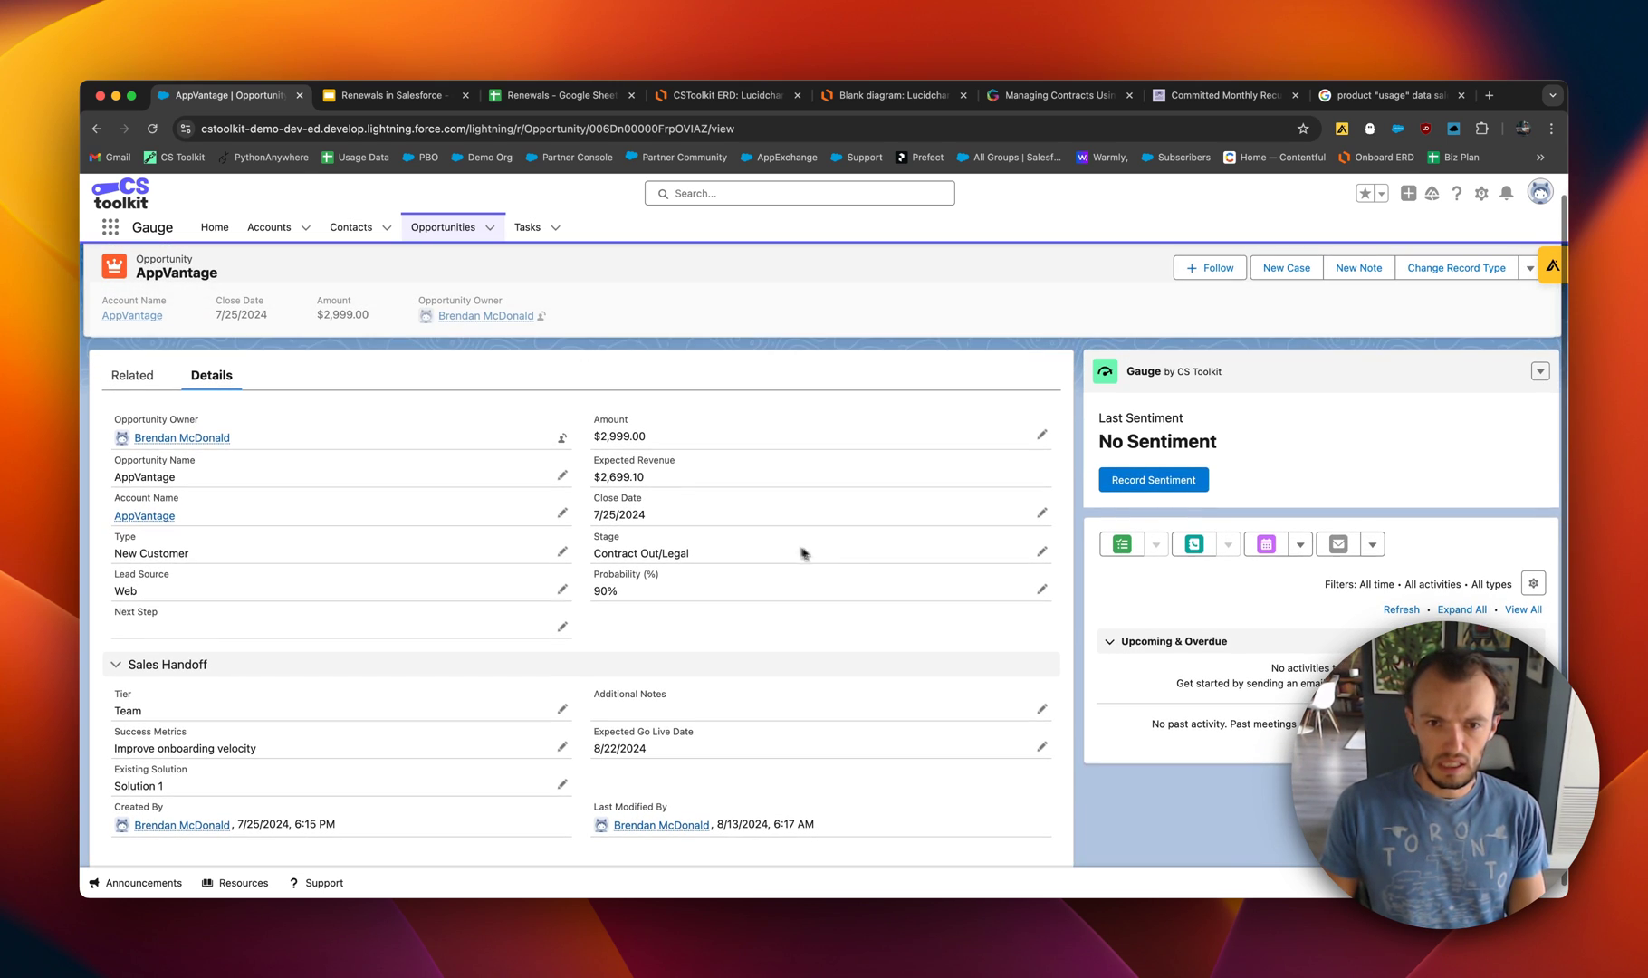
click(1042, 554)
click(914, 568)
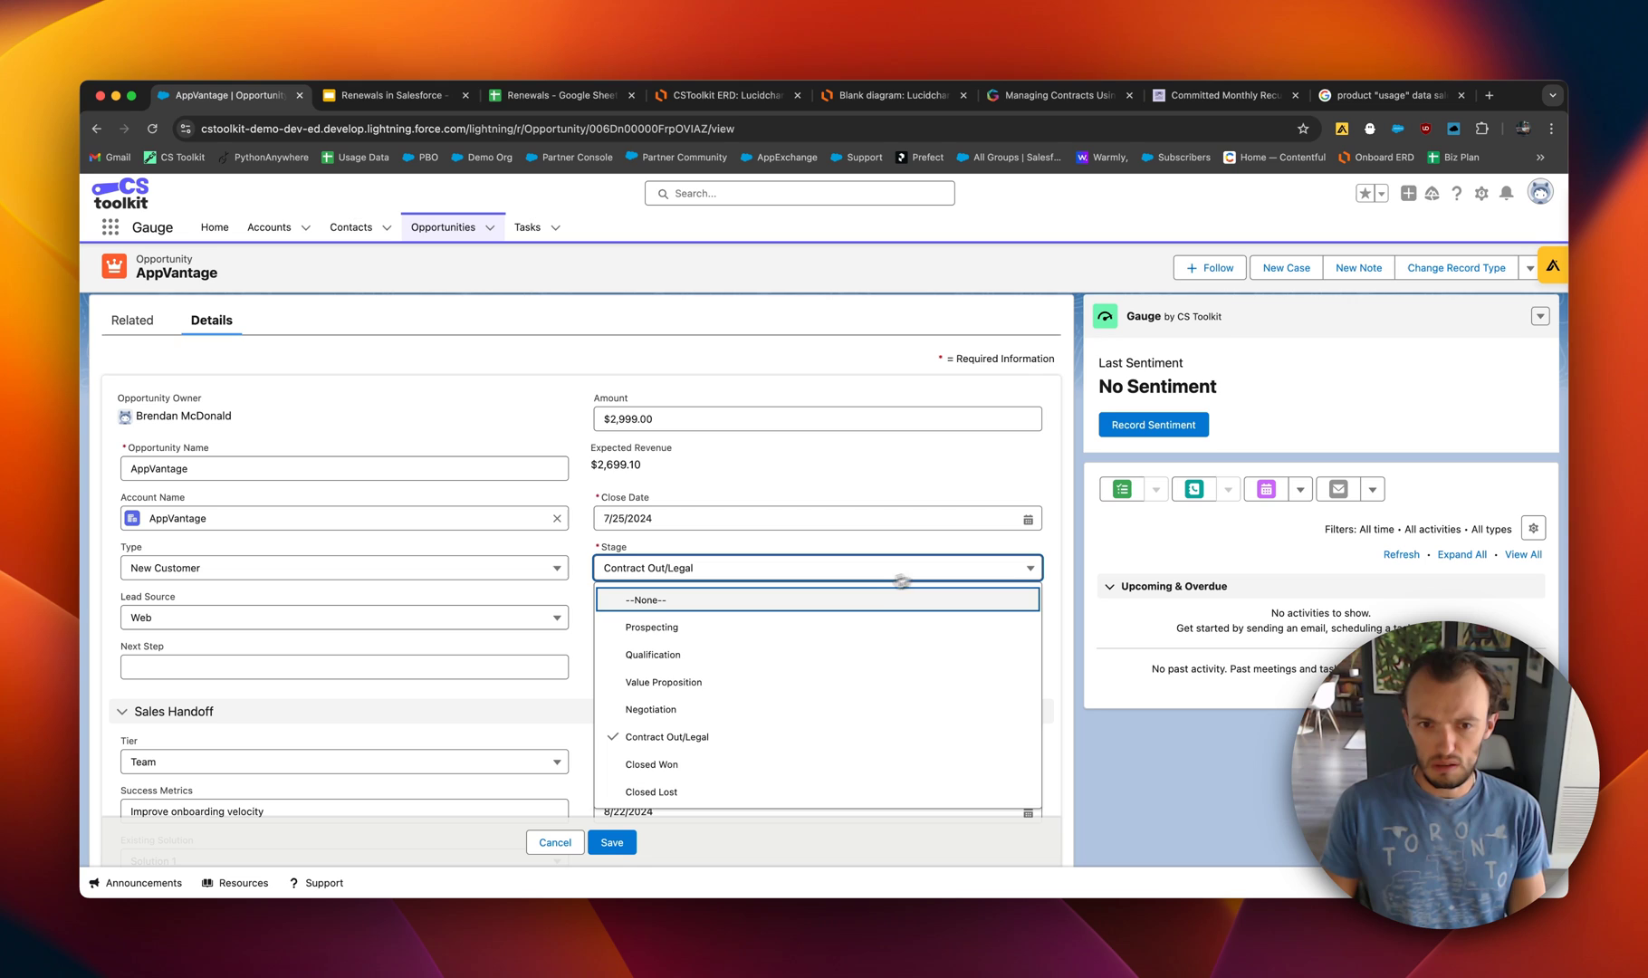
click(553, 844)
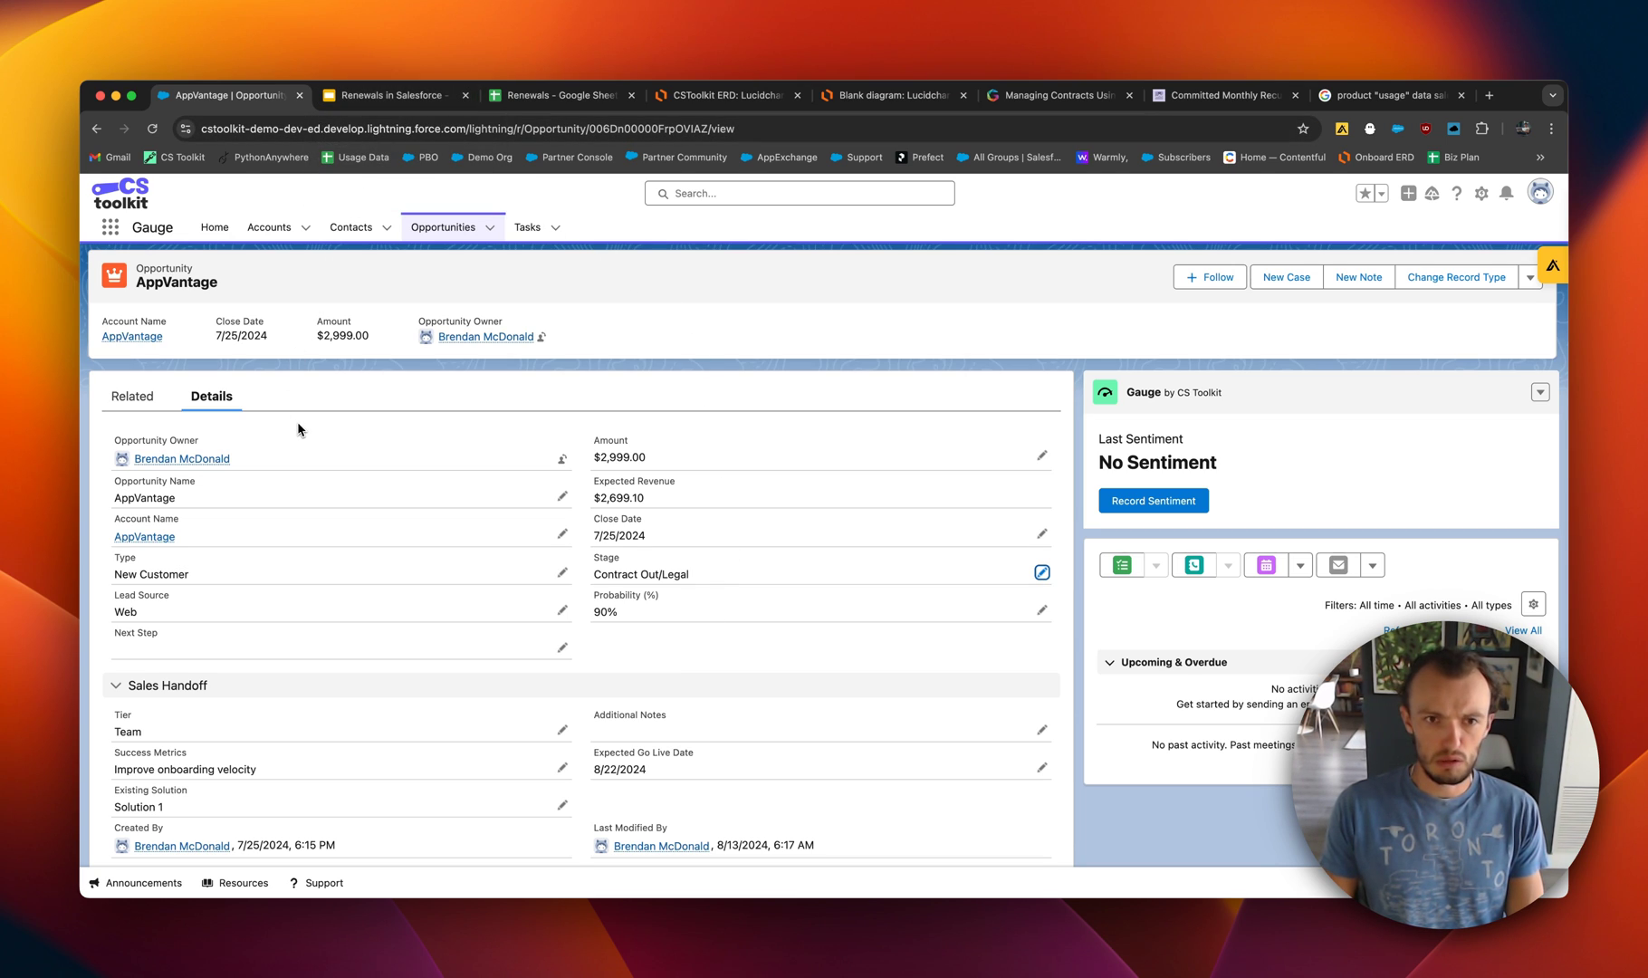
Glance back at the slides, then return to AppVantage and open the gear menu.
click(389, 95)
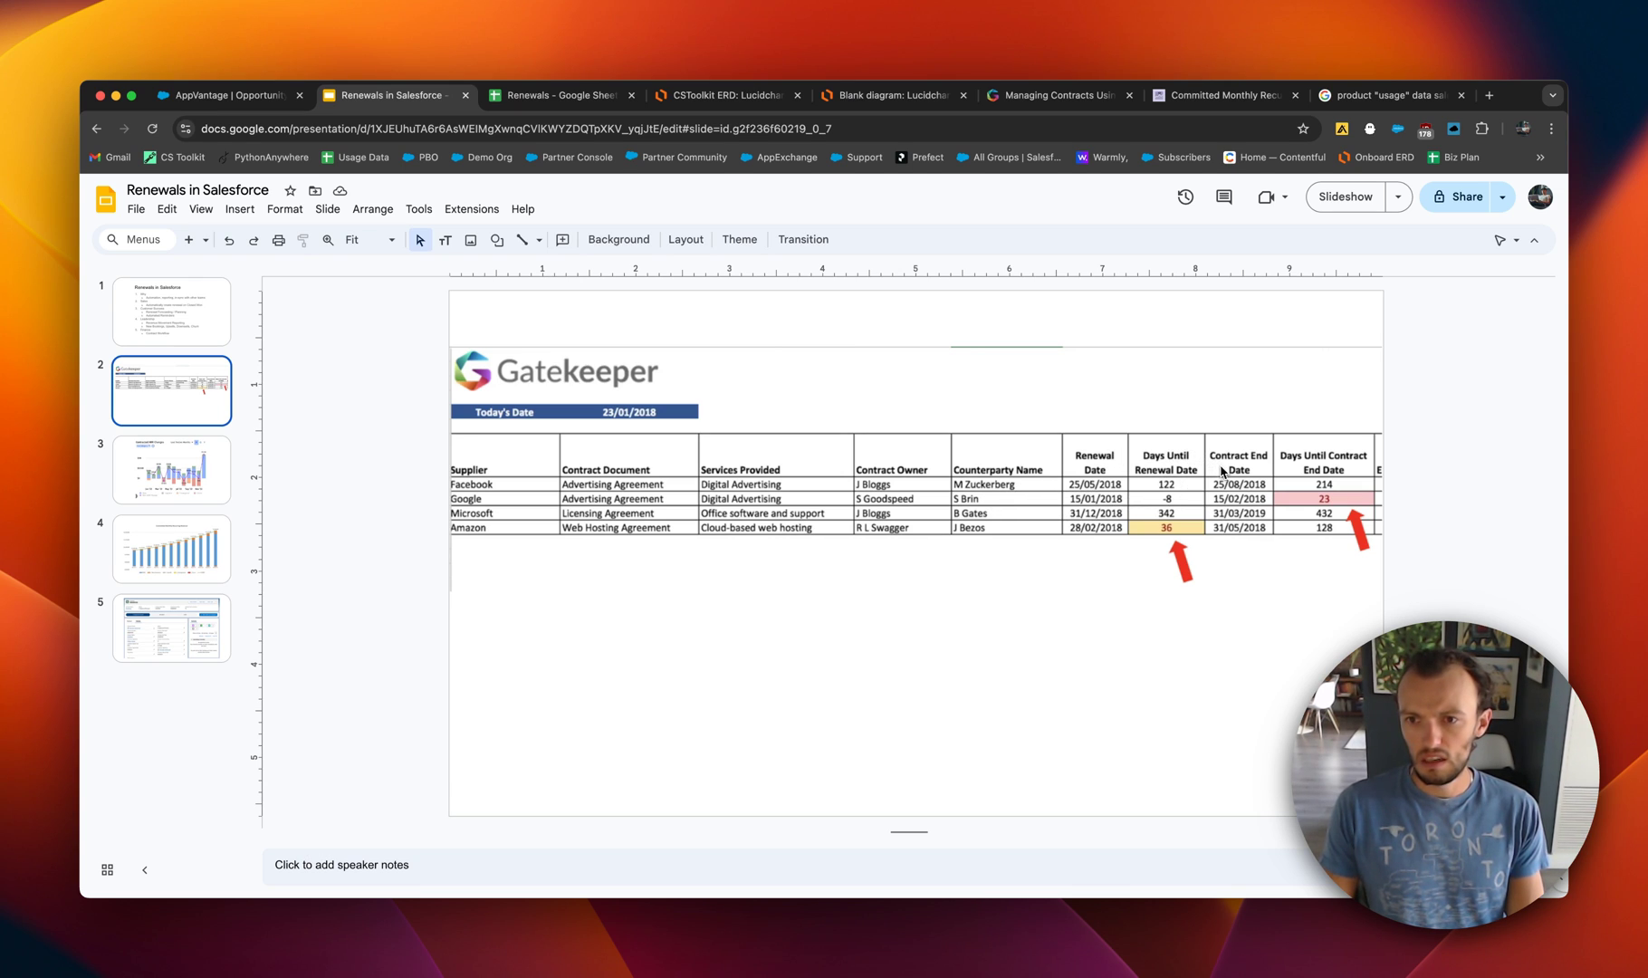
click(253, 96)
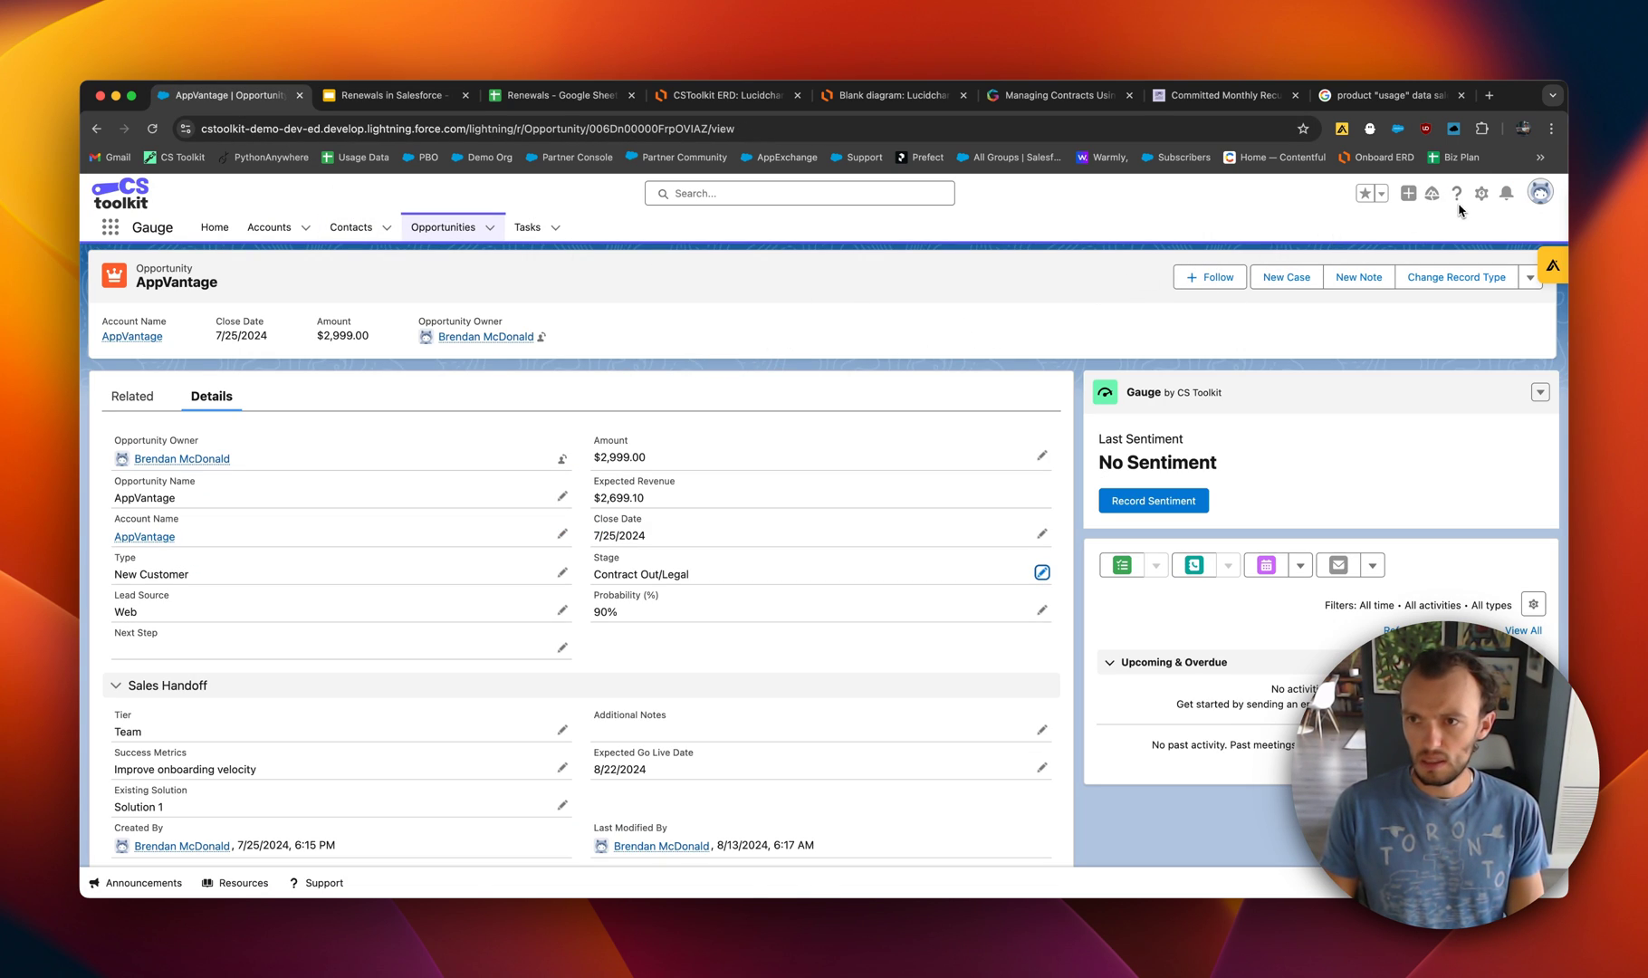
click(1482, 192)
Open Setup and go to the Opportunity object's Record Types in Object Manager.
click(1408, 227)
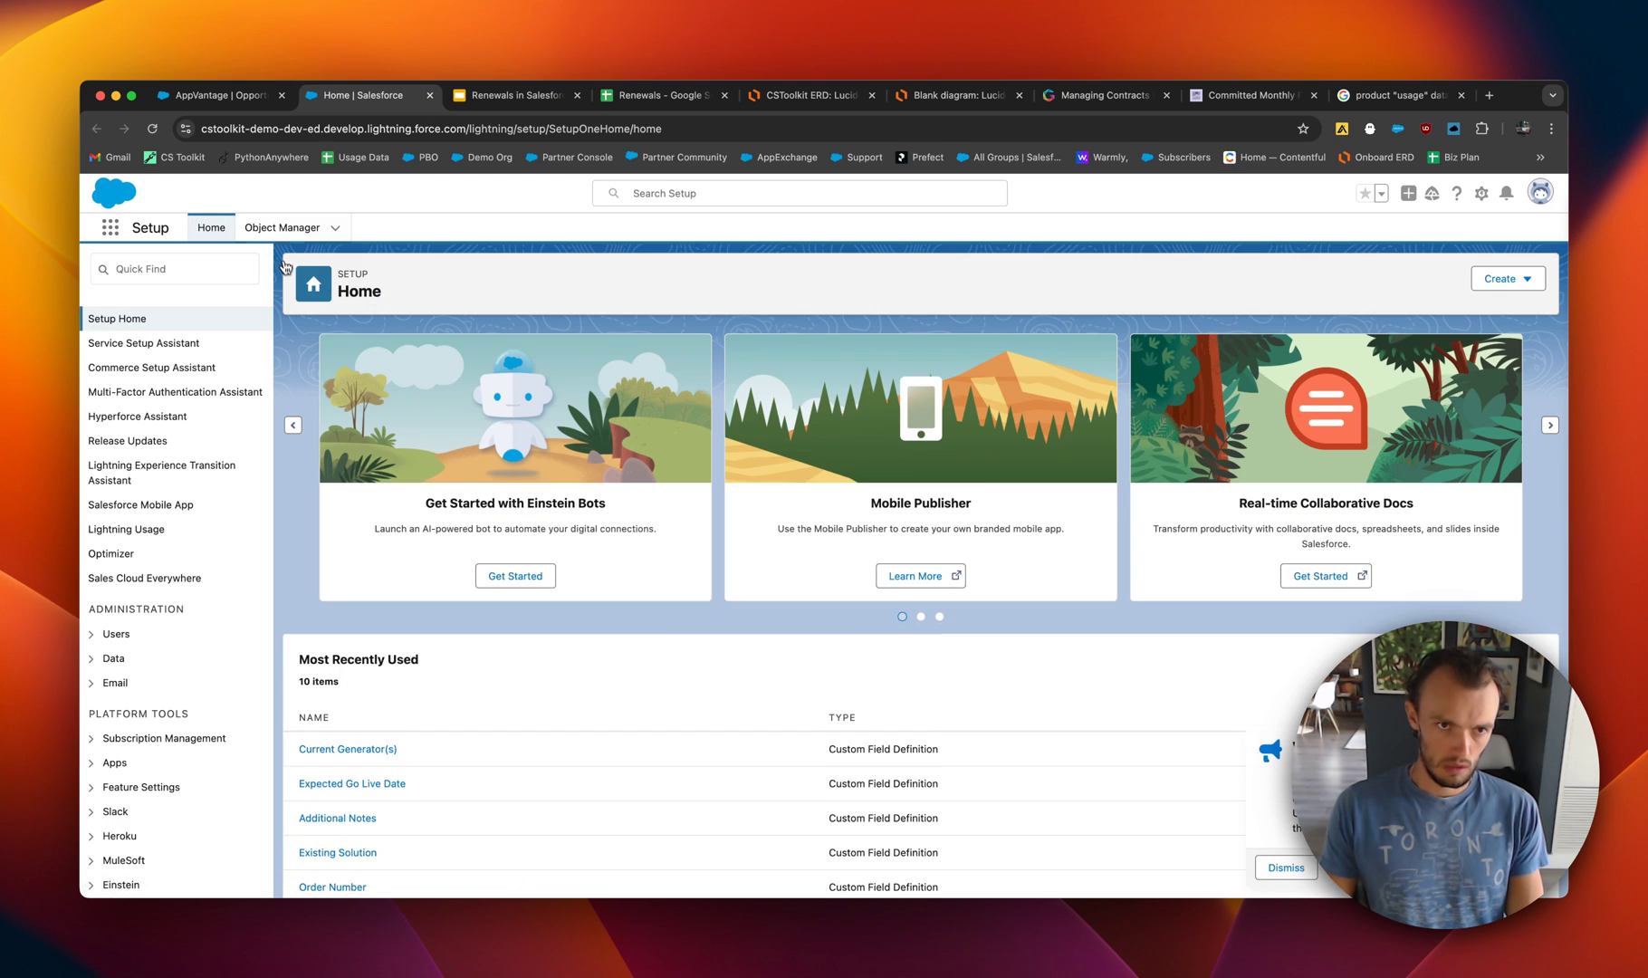
click(282, 227)
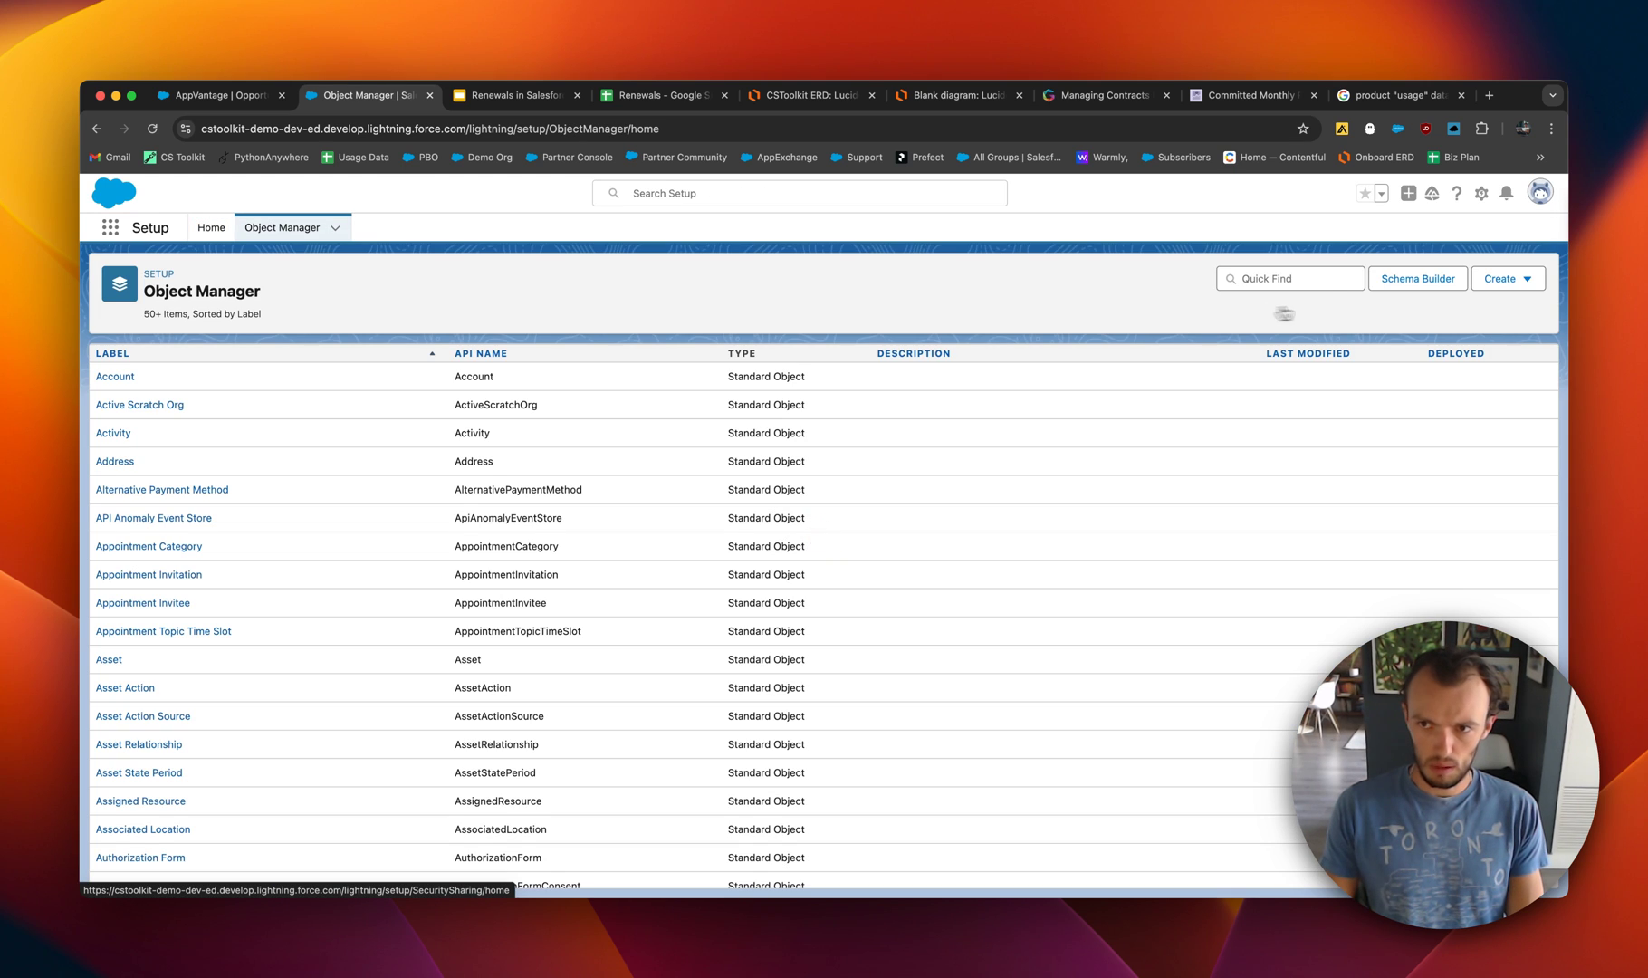
click(1315, 282)
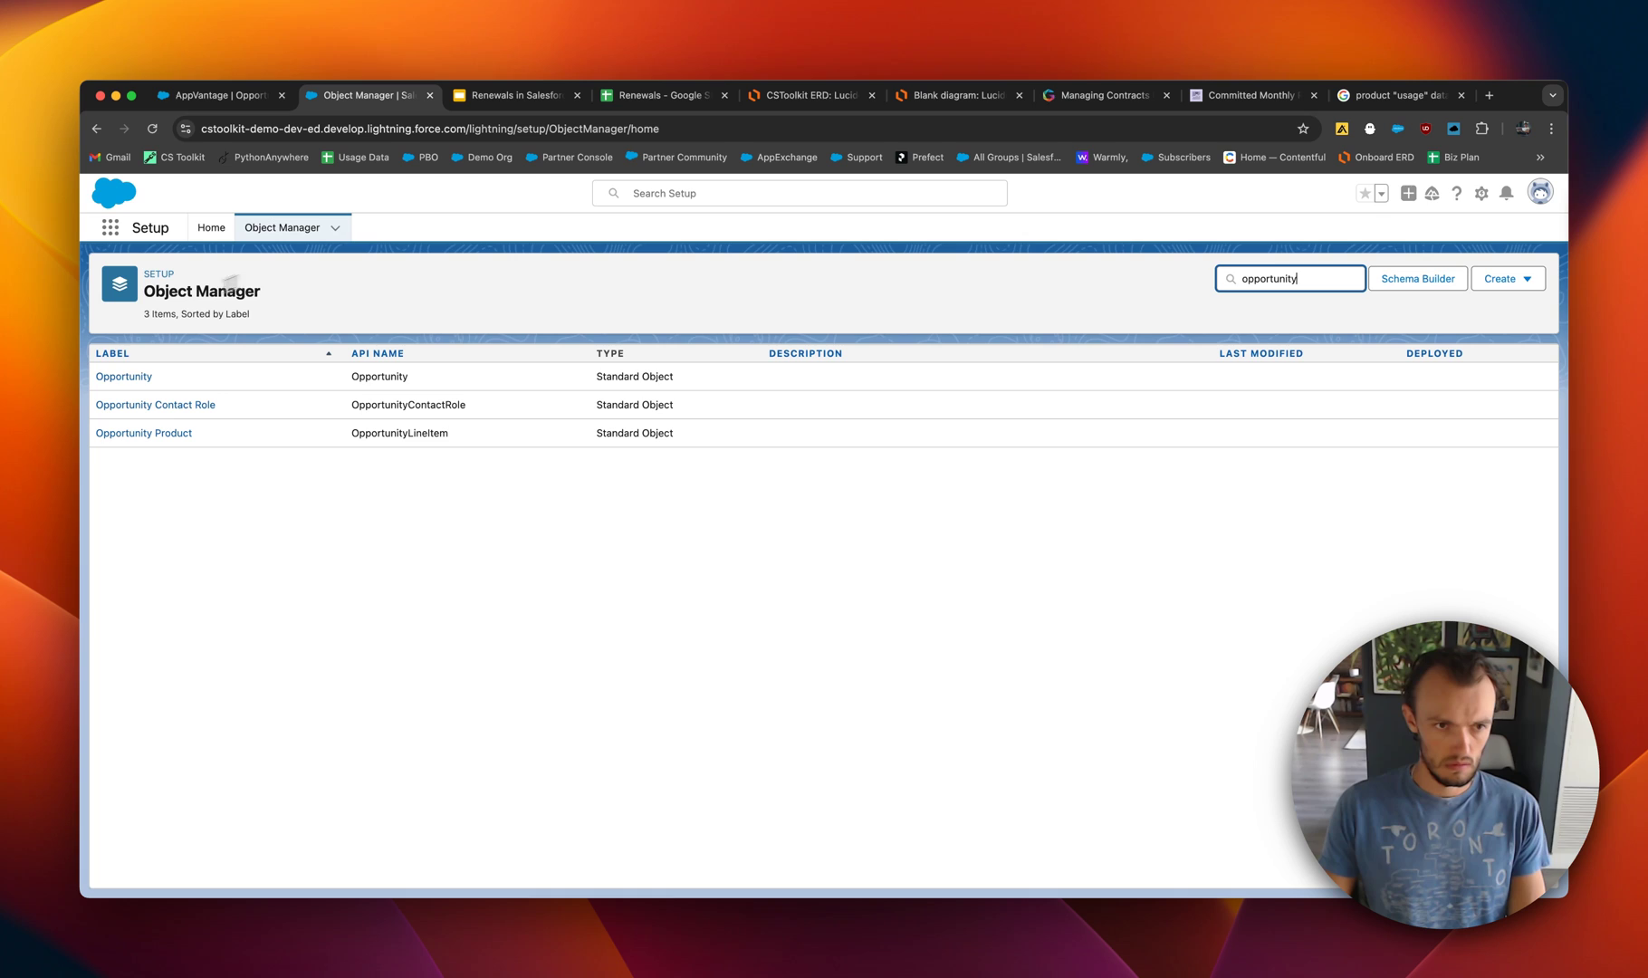
click(127, 380)
click(128, 381)
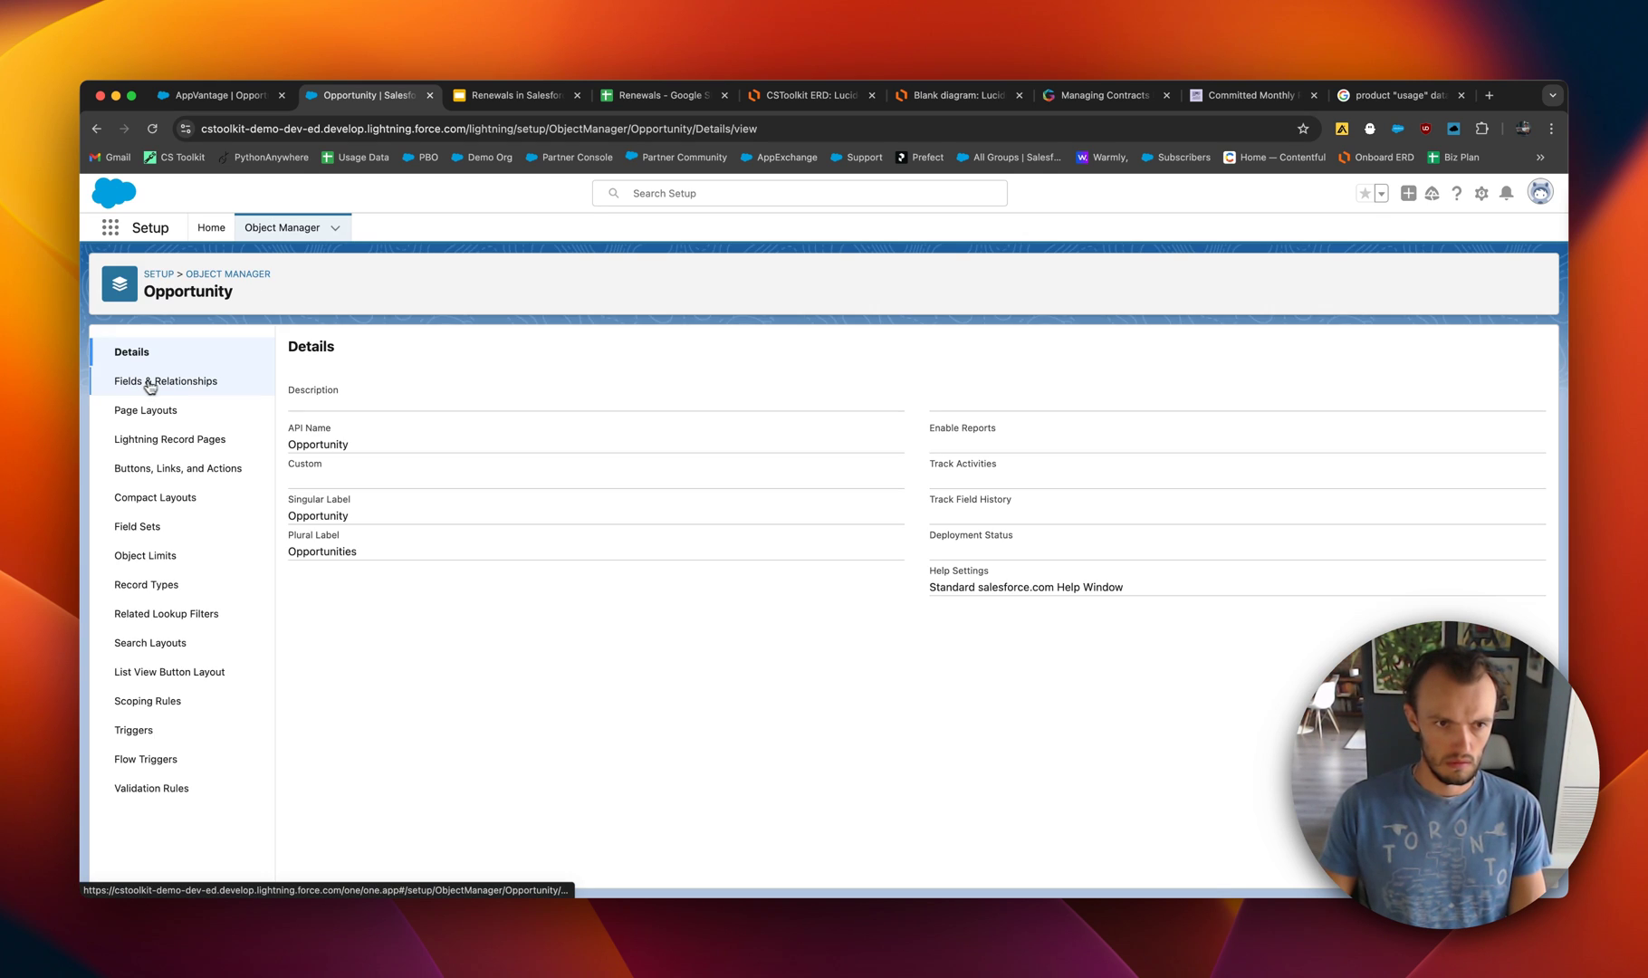
click(153, 382)
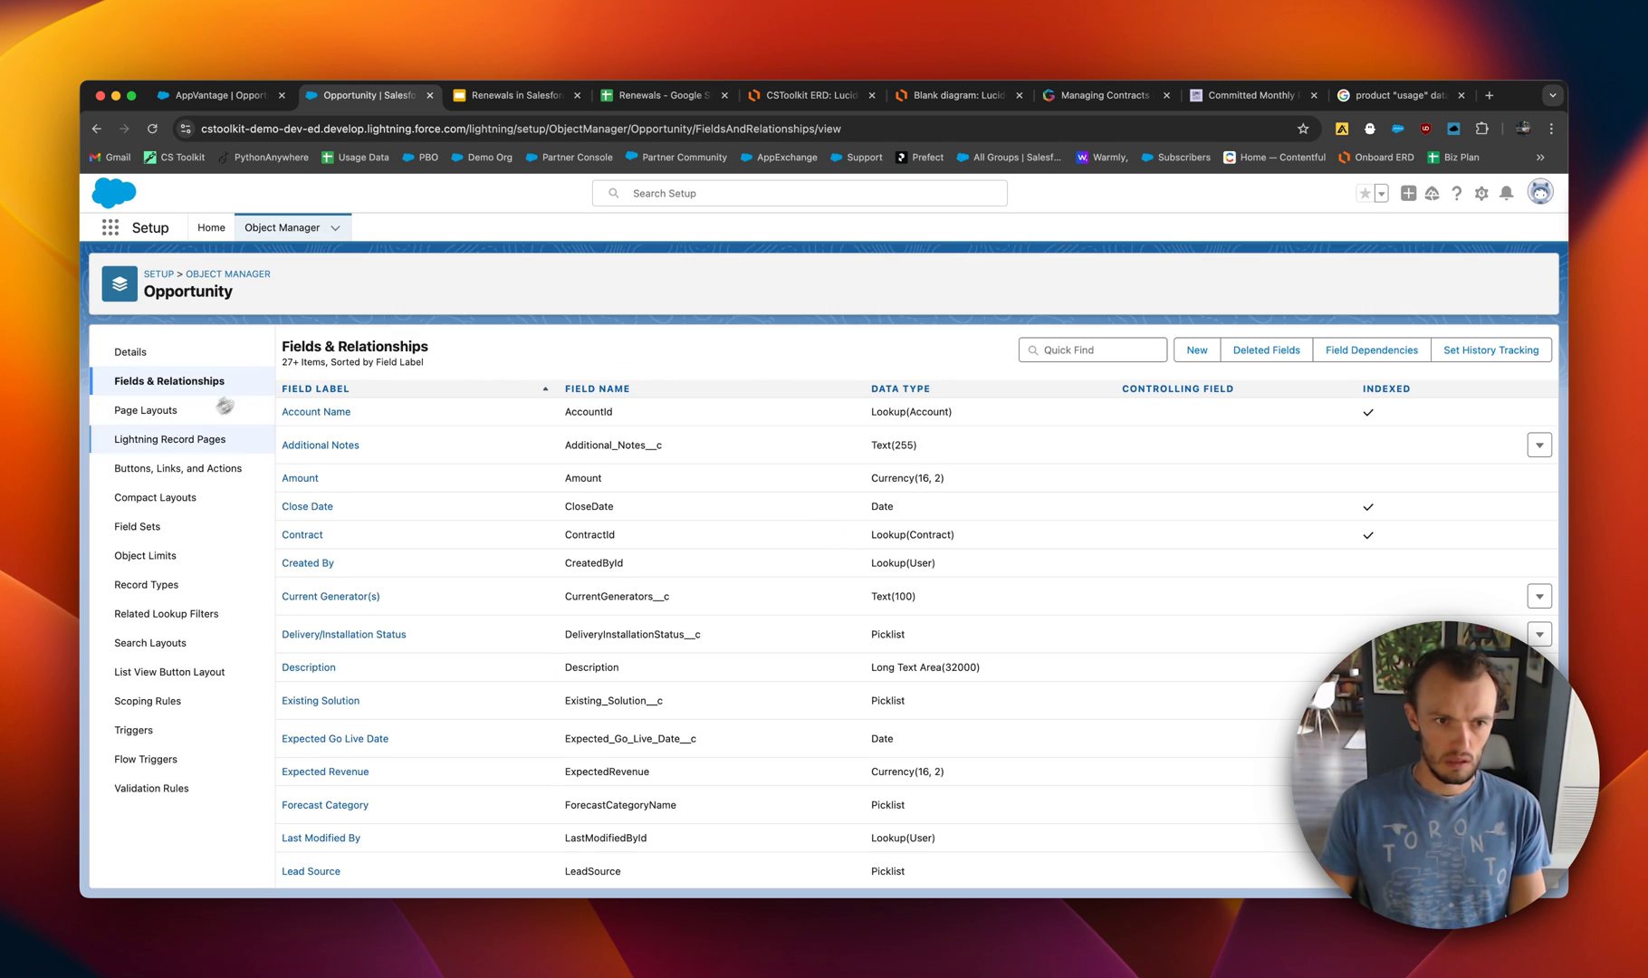
click(154, 584)
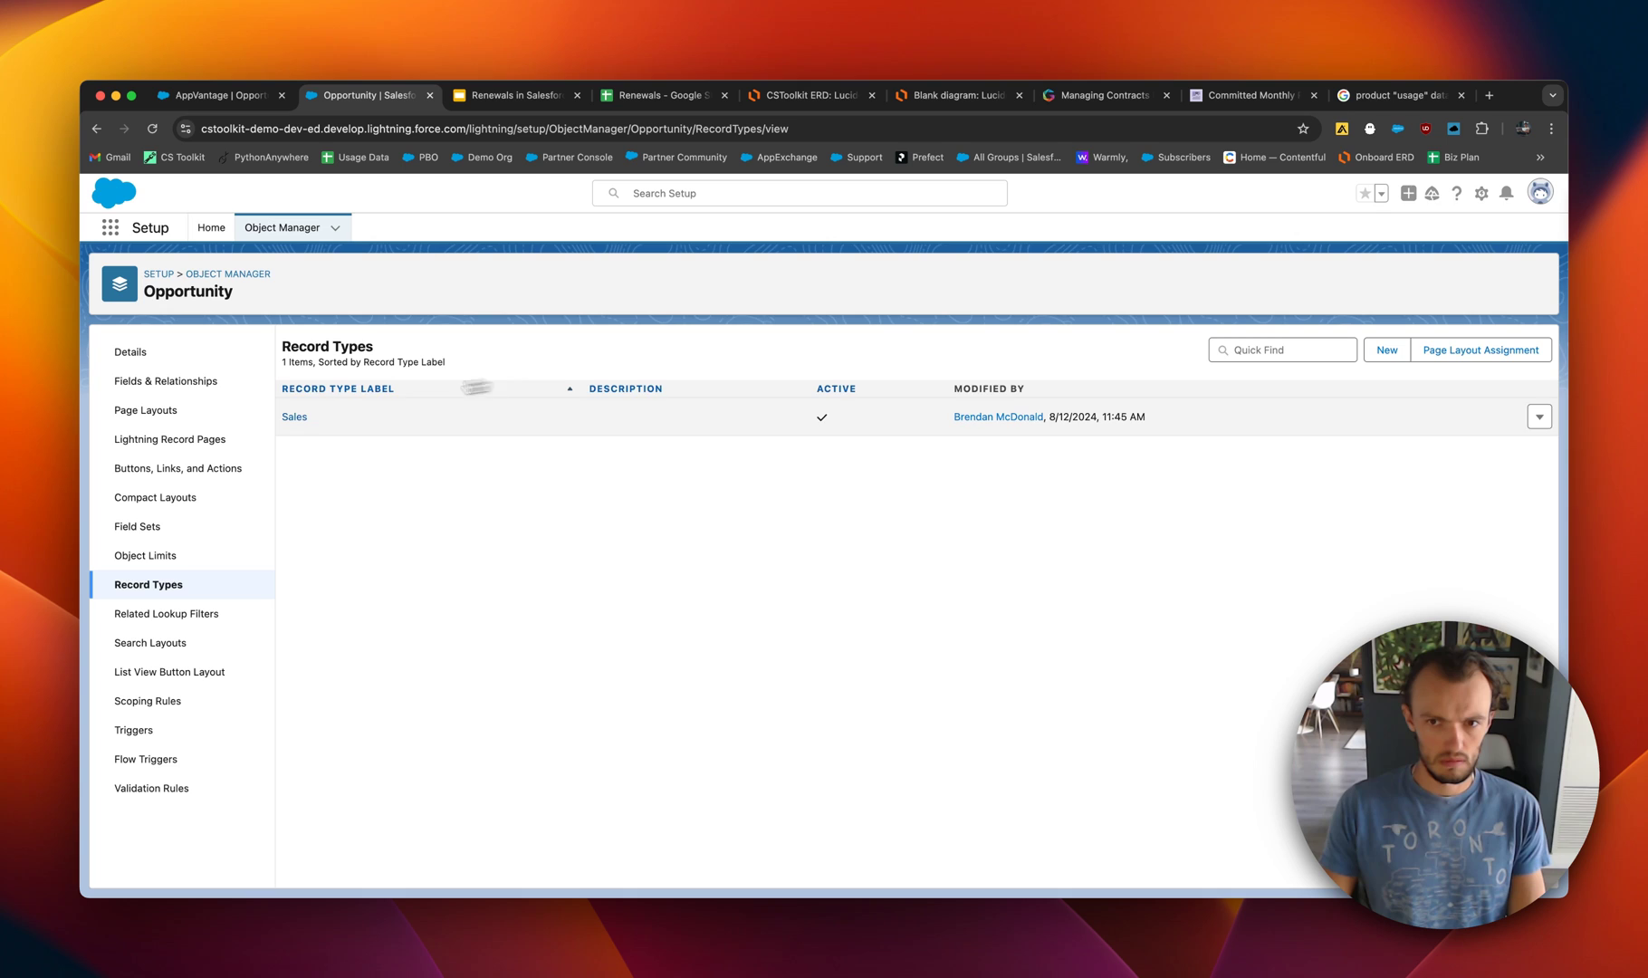
Start a new record type copied from Sales, labelled 'Renewal'.
click(1388, 349)
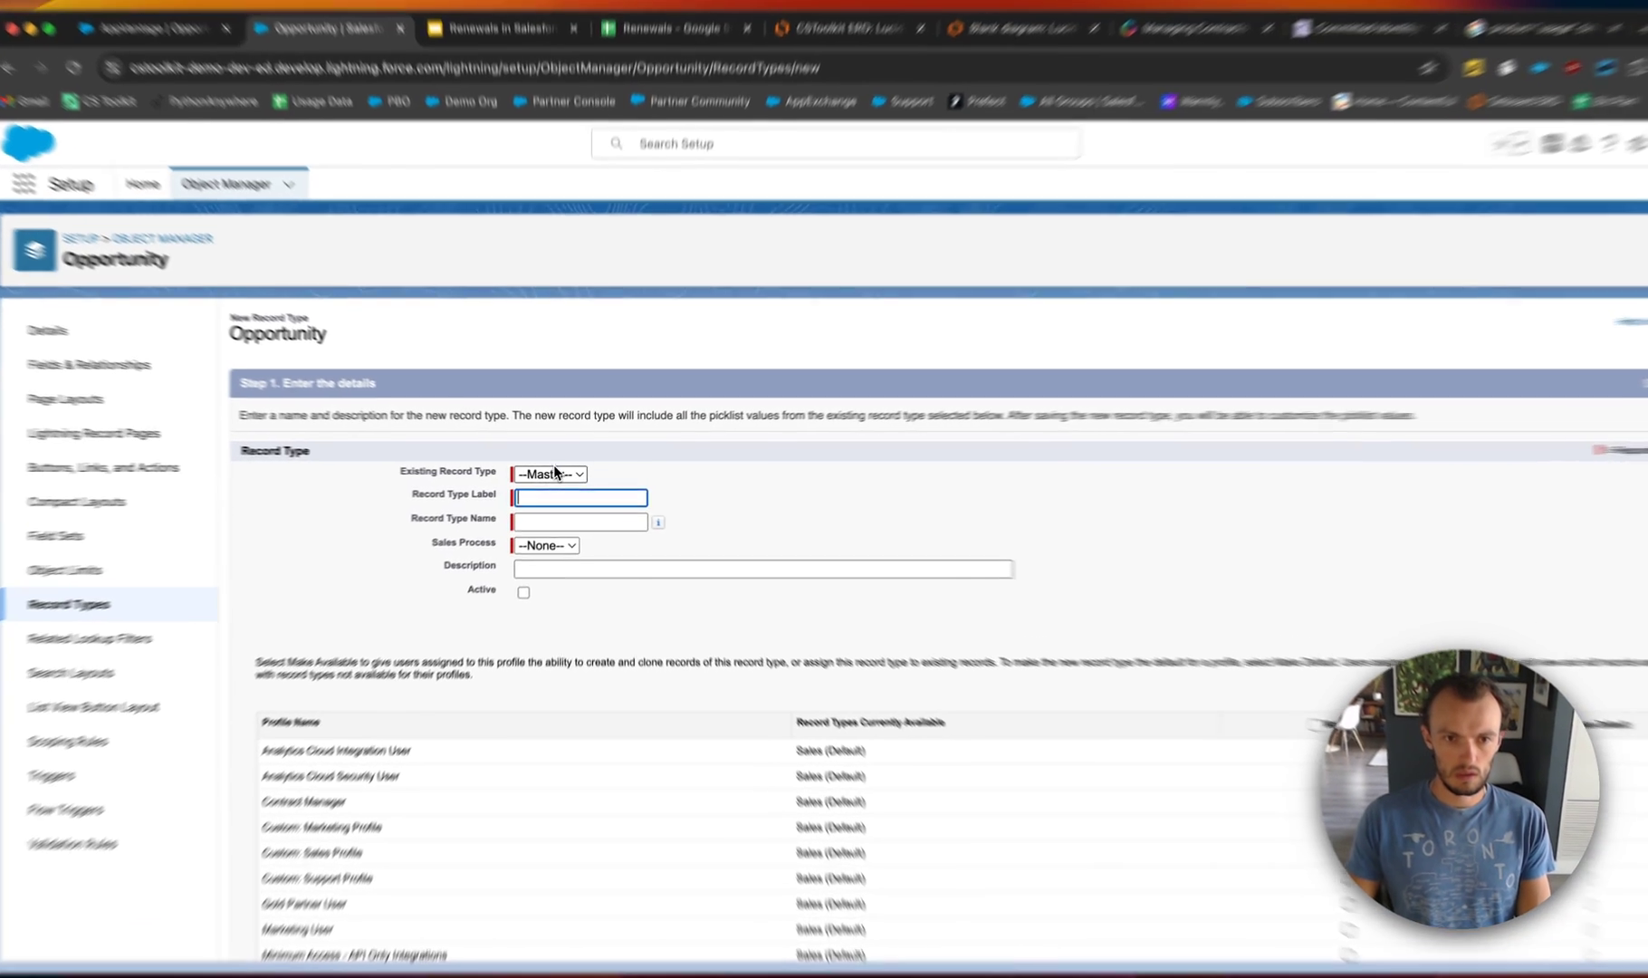
click(558, 475)
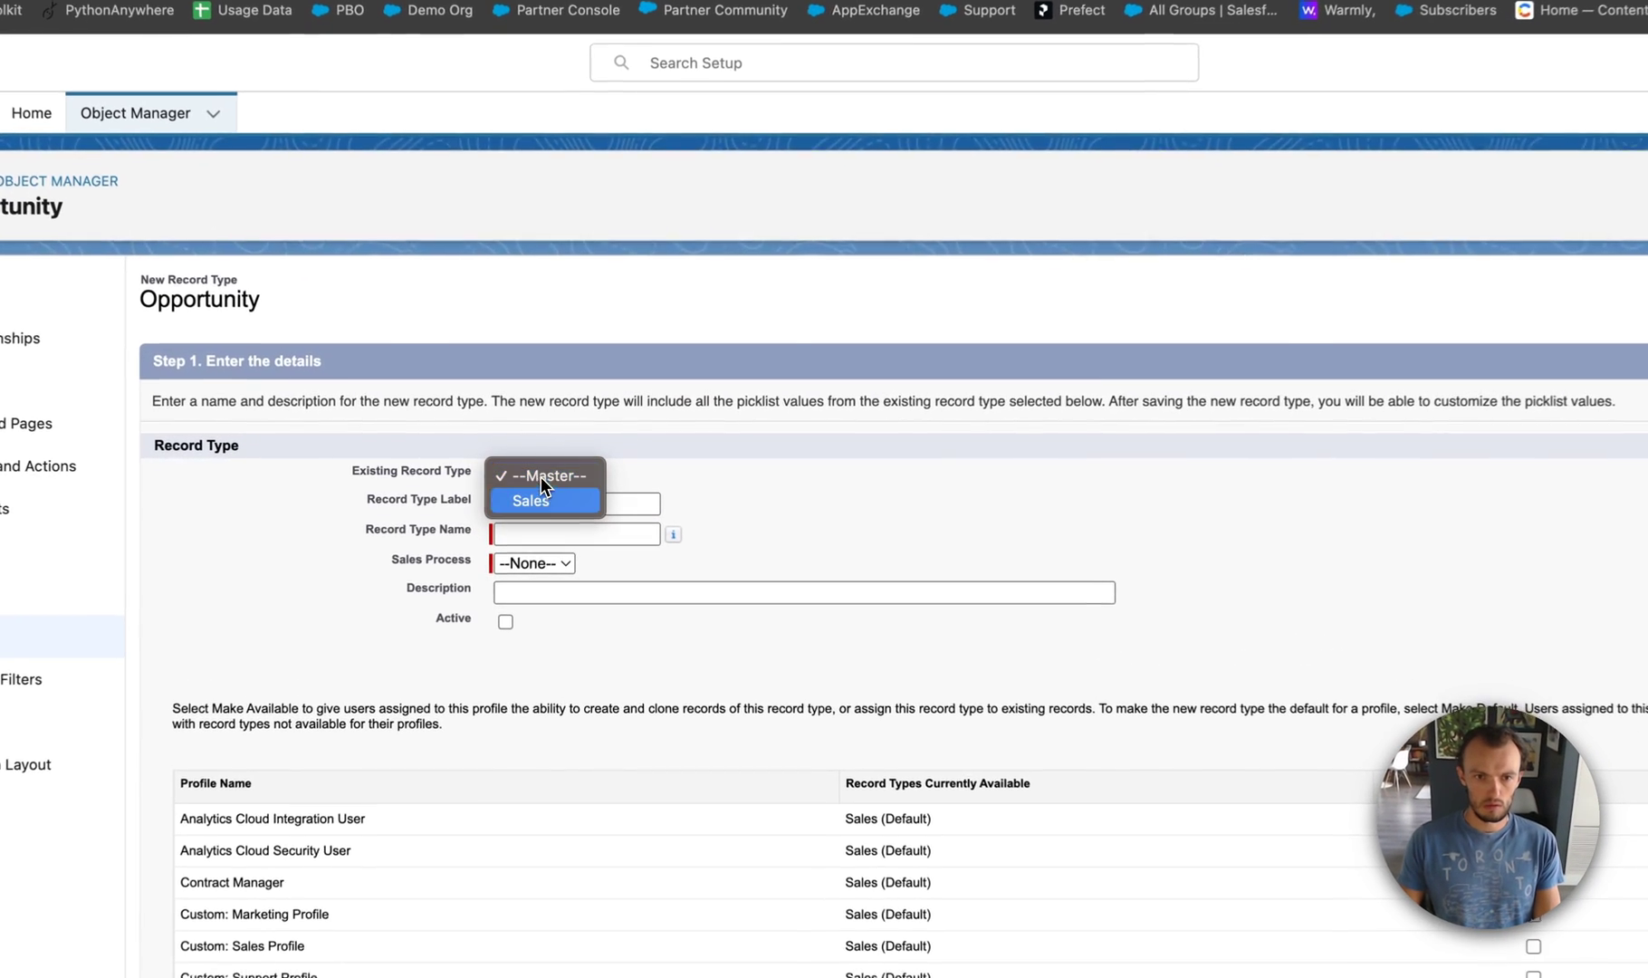
click(531, 500)
click(580, 504)
scroll(861, 442, down, 2)
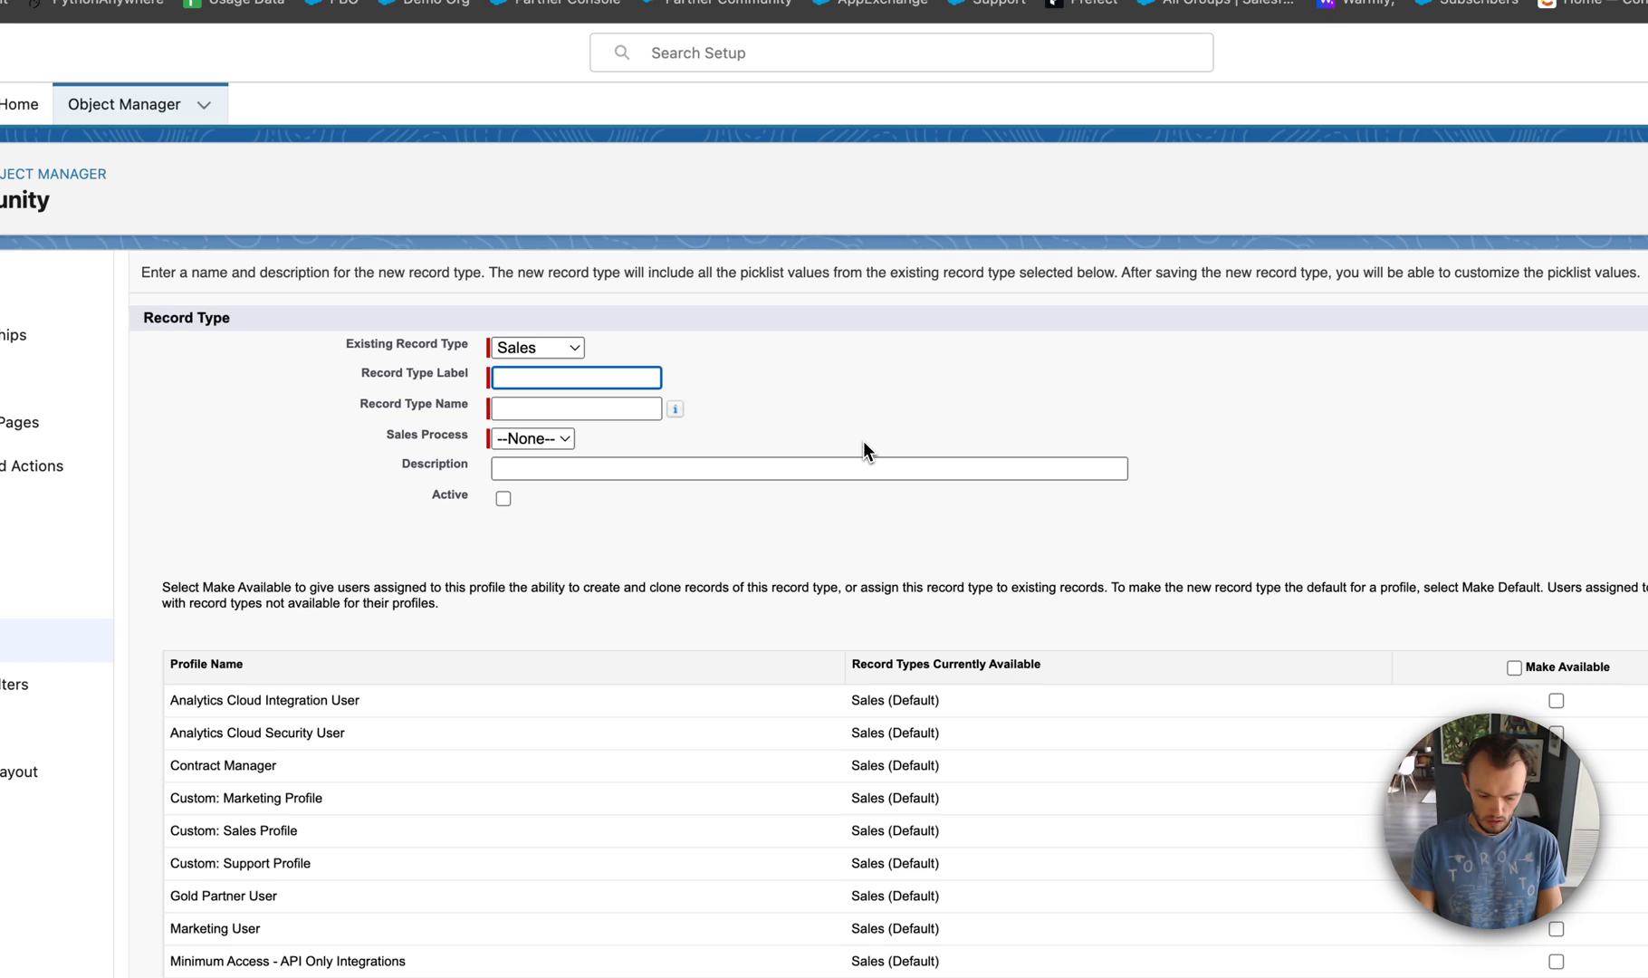
text(Renewal)
key(Tab)
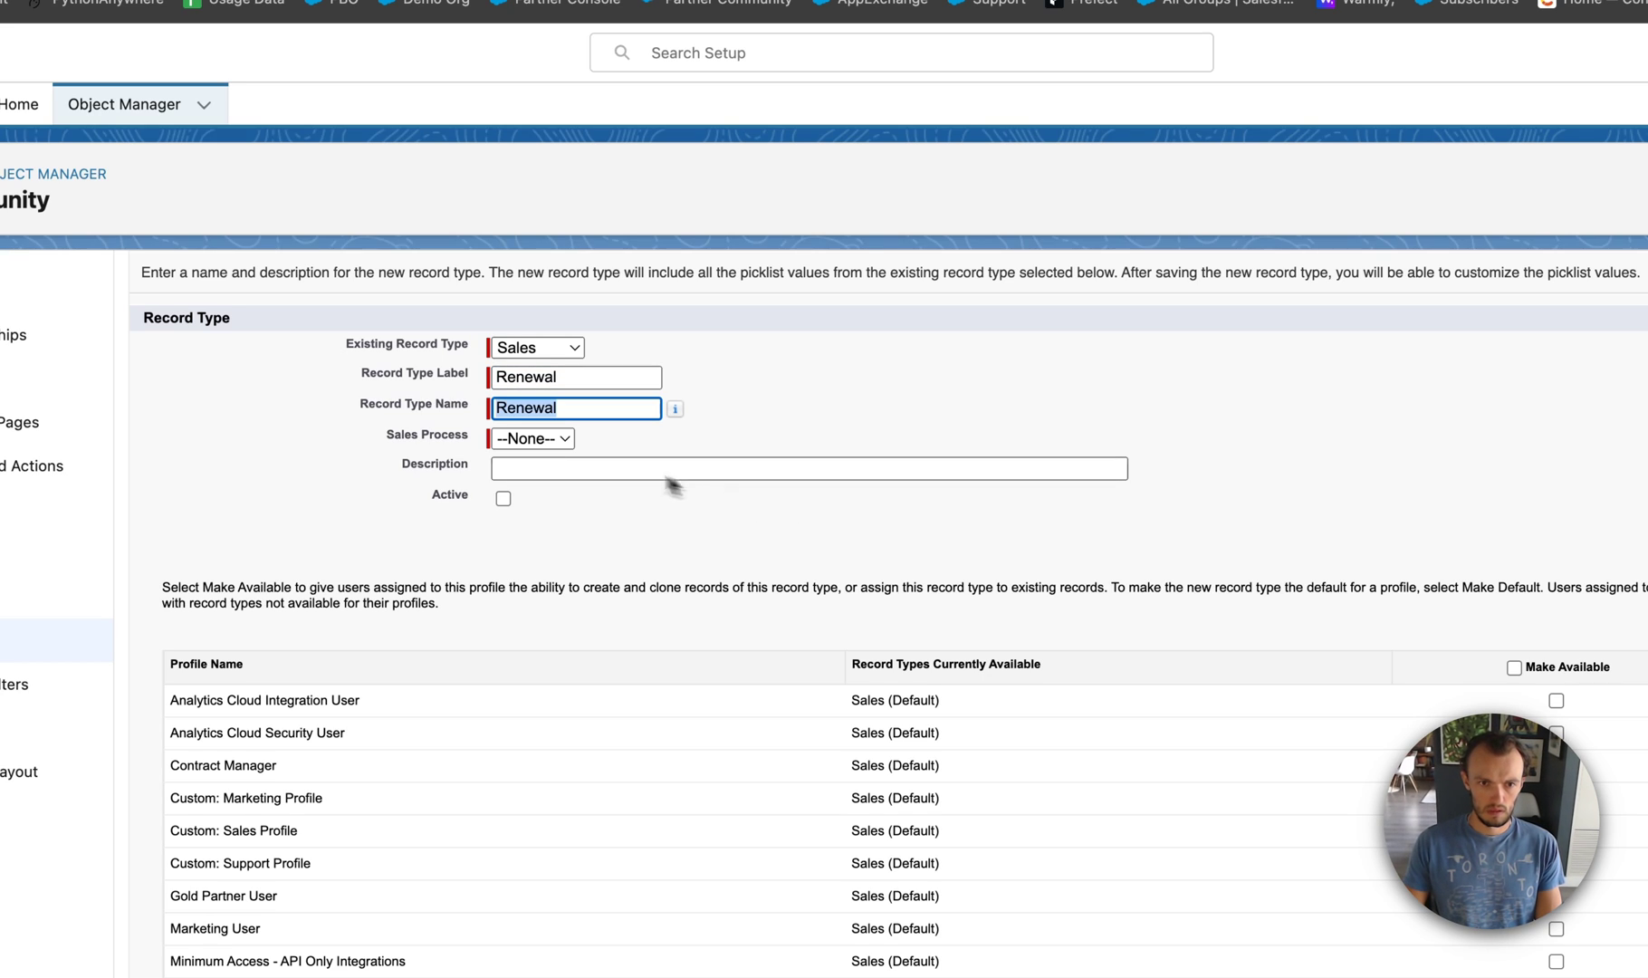
Give Renewal the Sales sales process, mark it Active, and make it available to all profiles.
click(561, 439)
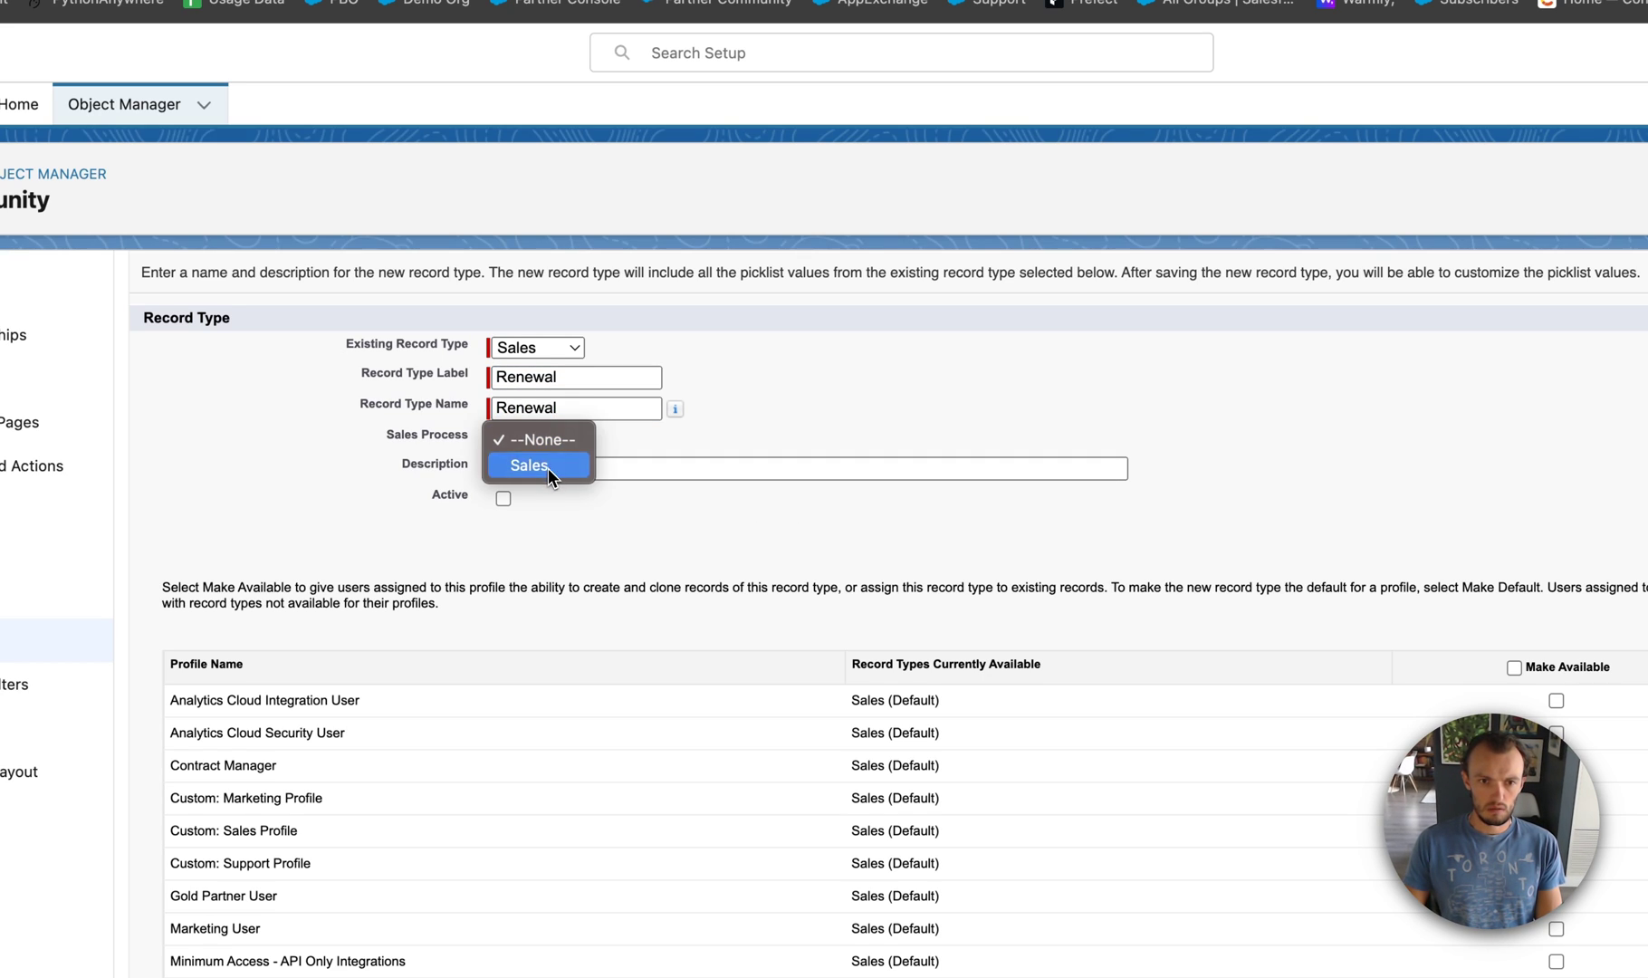
click(547, 466)
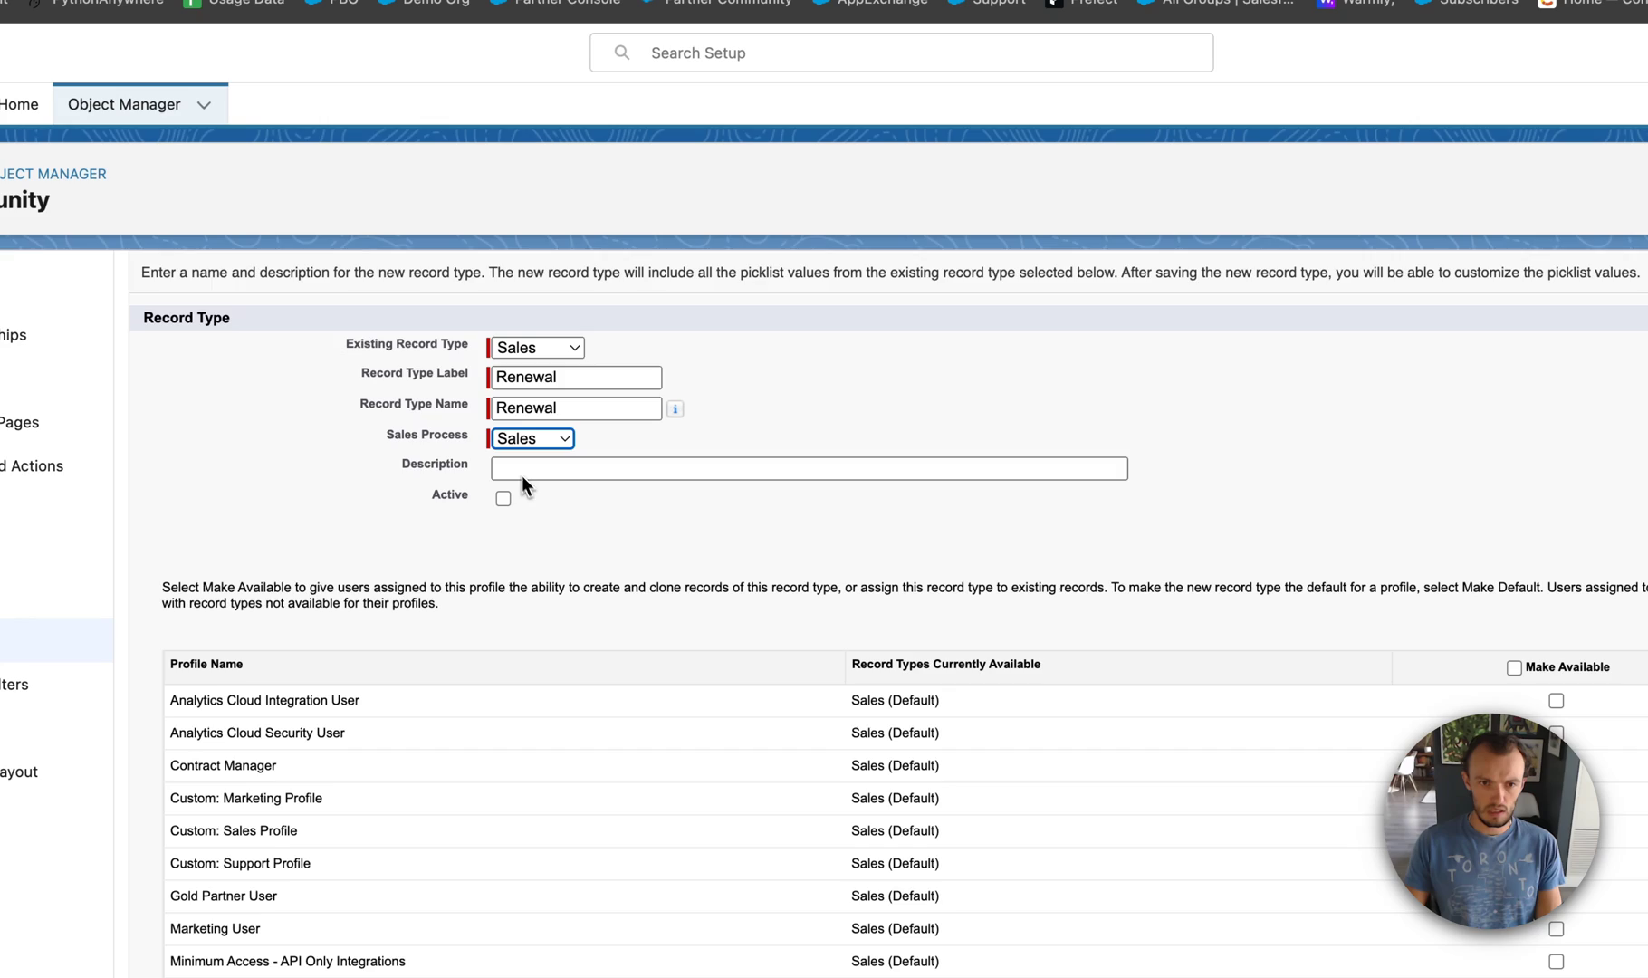
scroll(522, 476, down, 2)
click(504, 456)
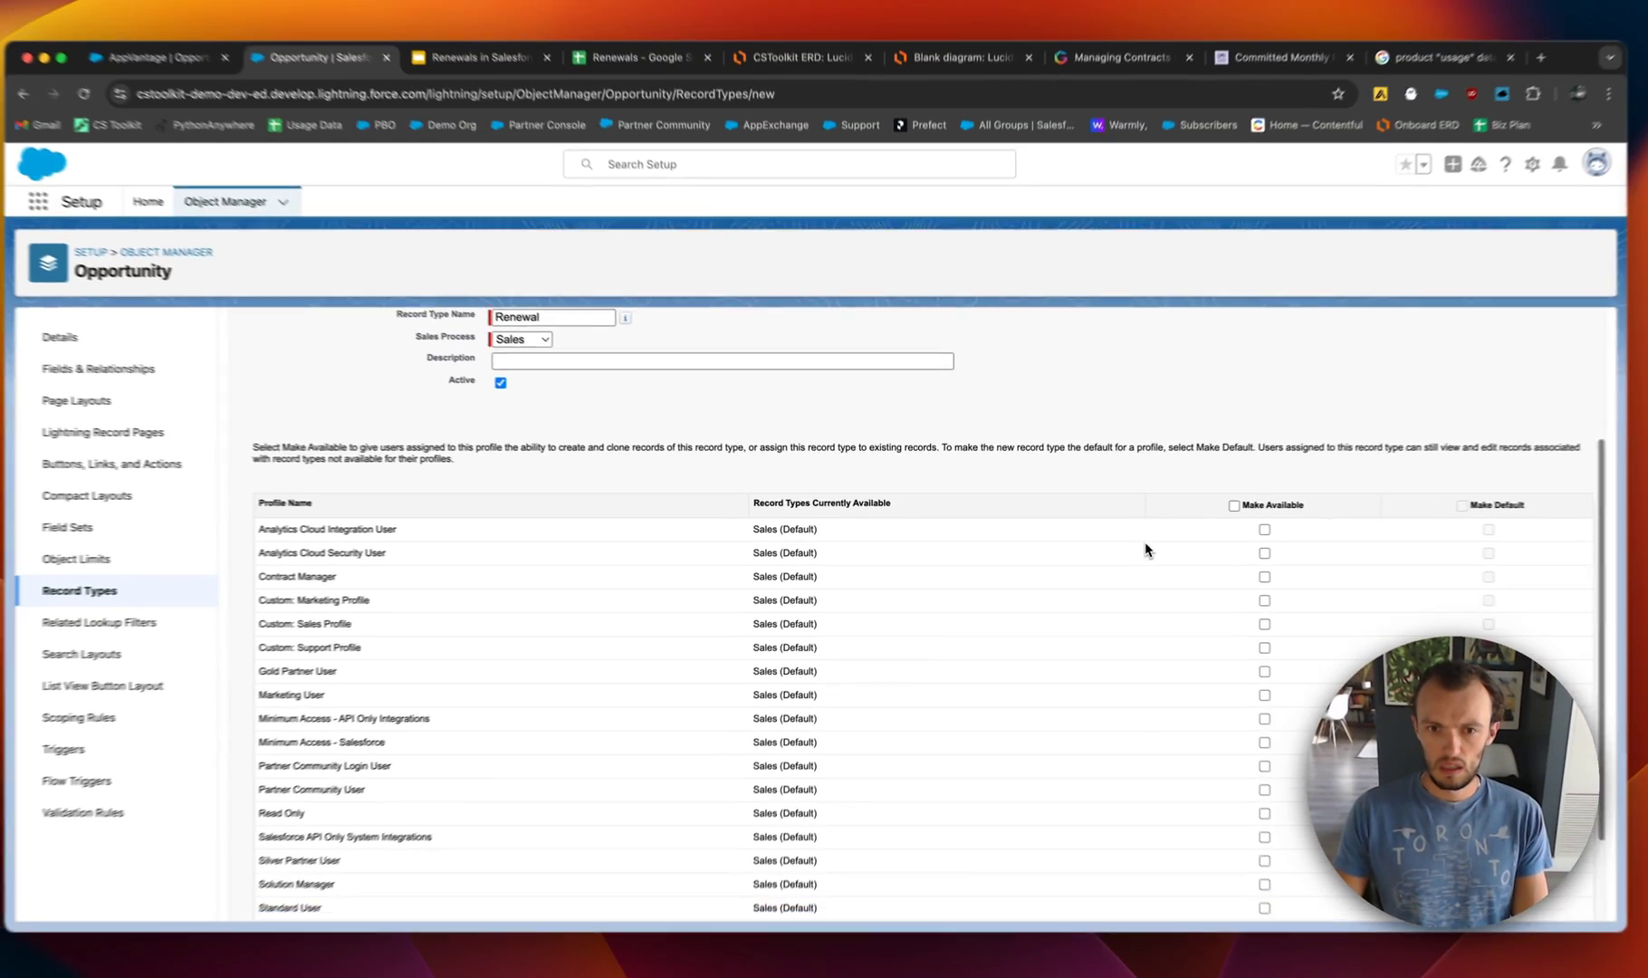
scroll(1145, 542, down, 2)
click(1207, 440)
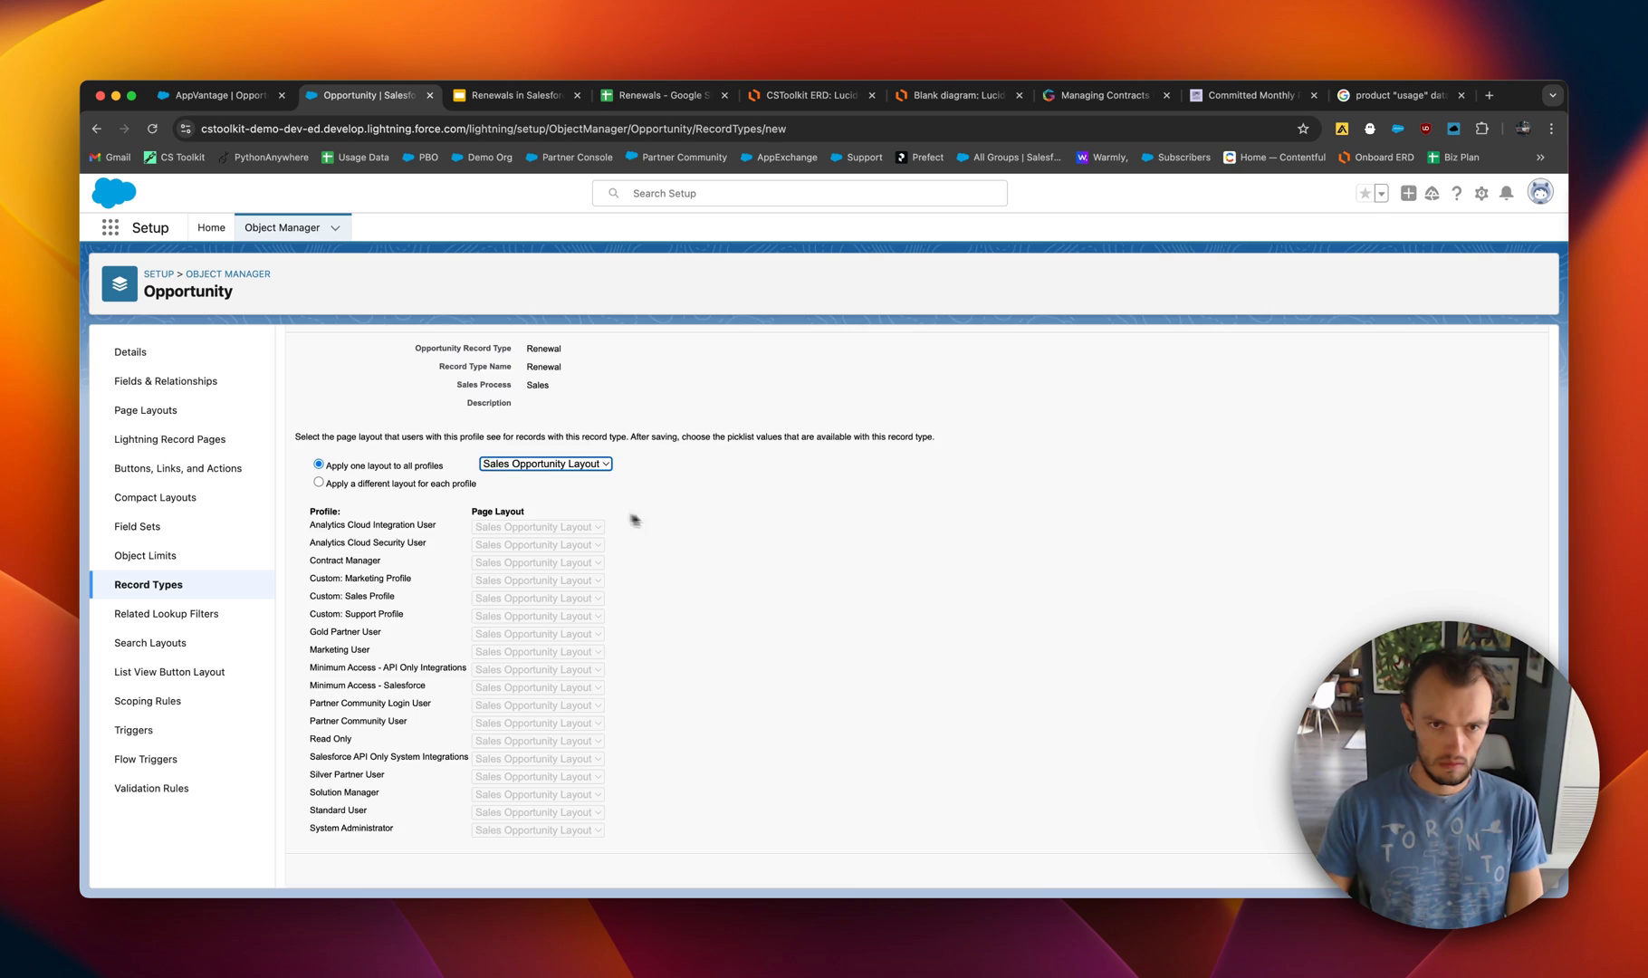
scroll(634, 519, up, 1)
scroll(670, 519, down, 1)
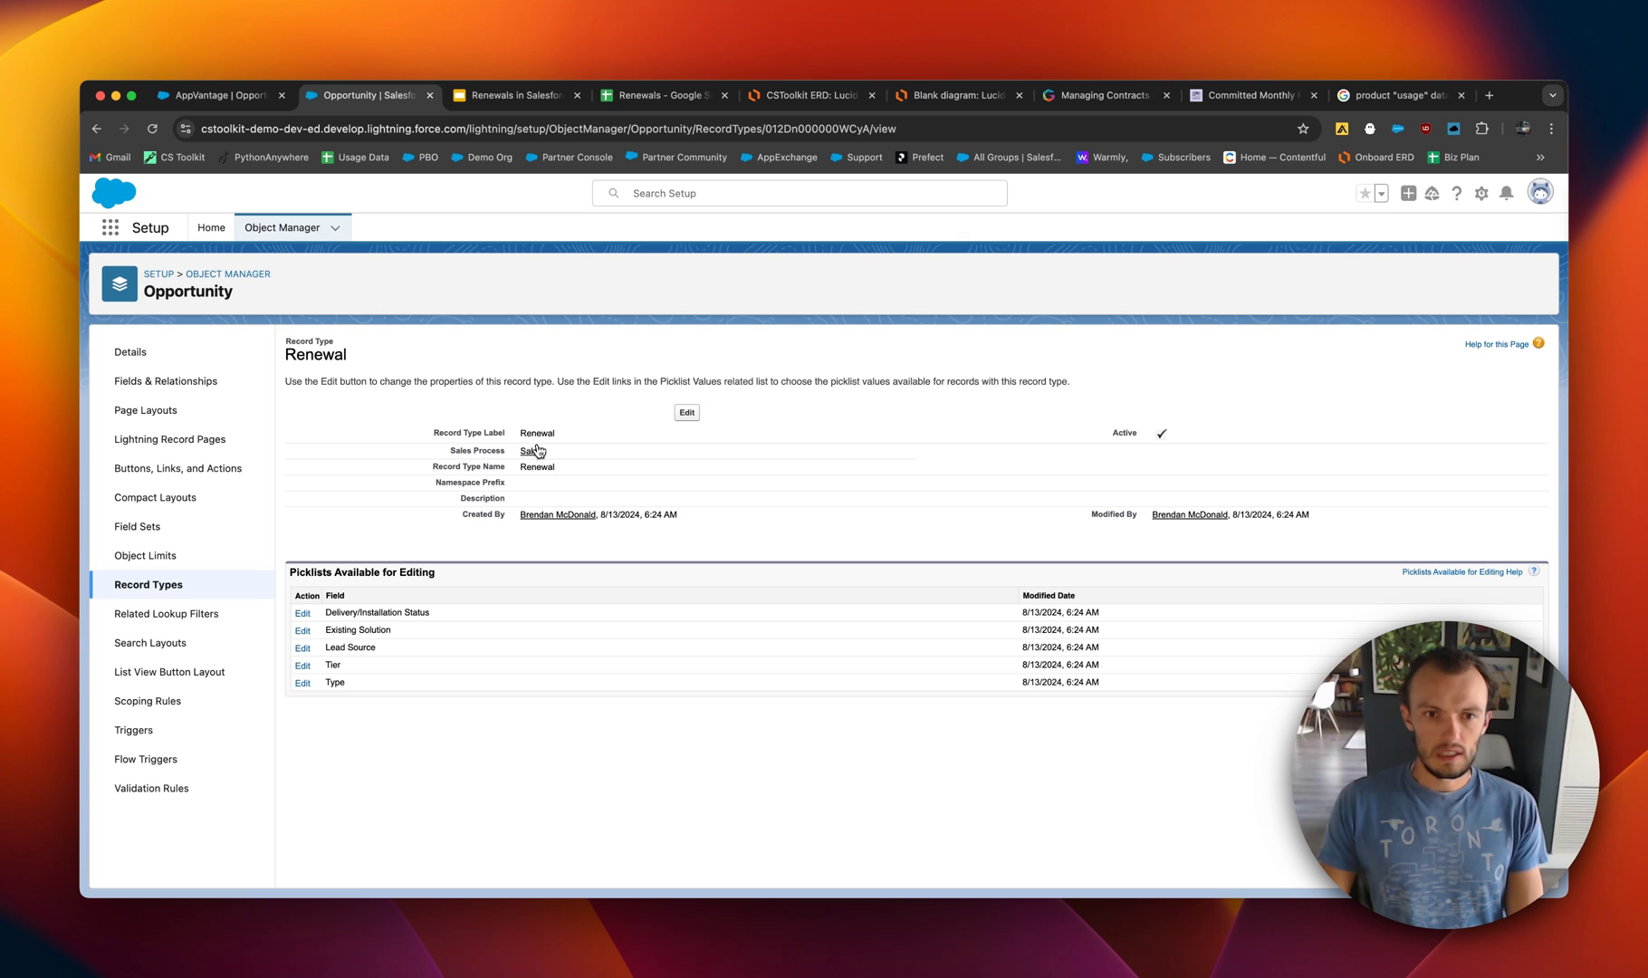
Find the Sales Processes list through Setup Quick Find 'sales pro'.
click(526, 451)
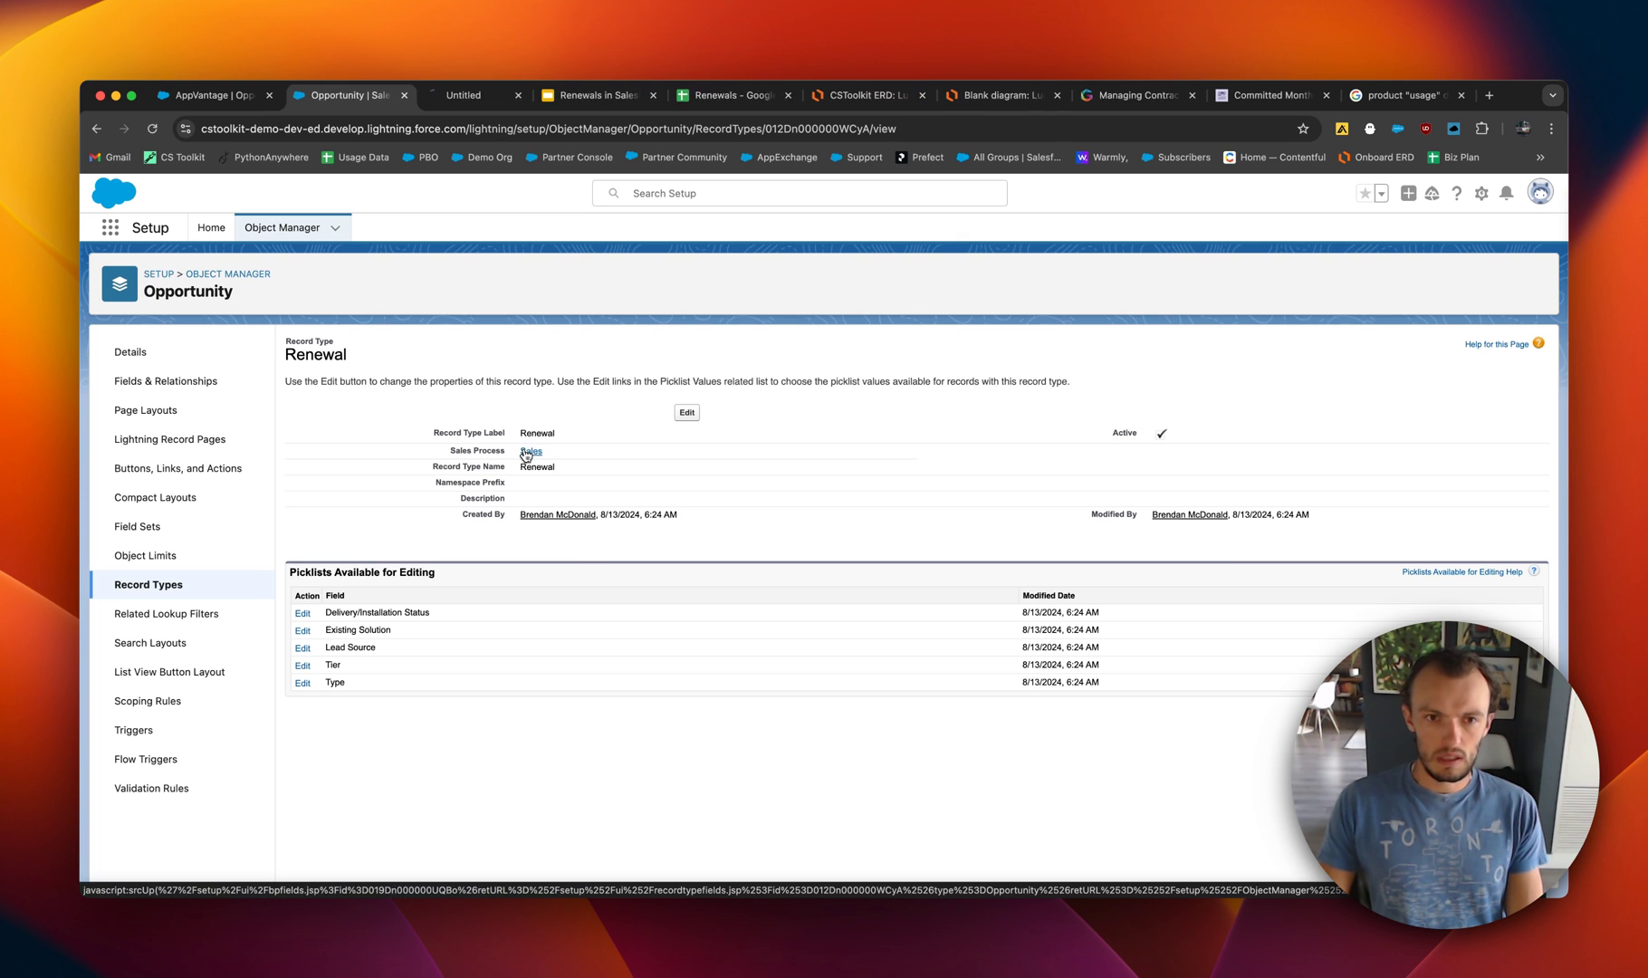
click(489, 105)
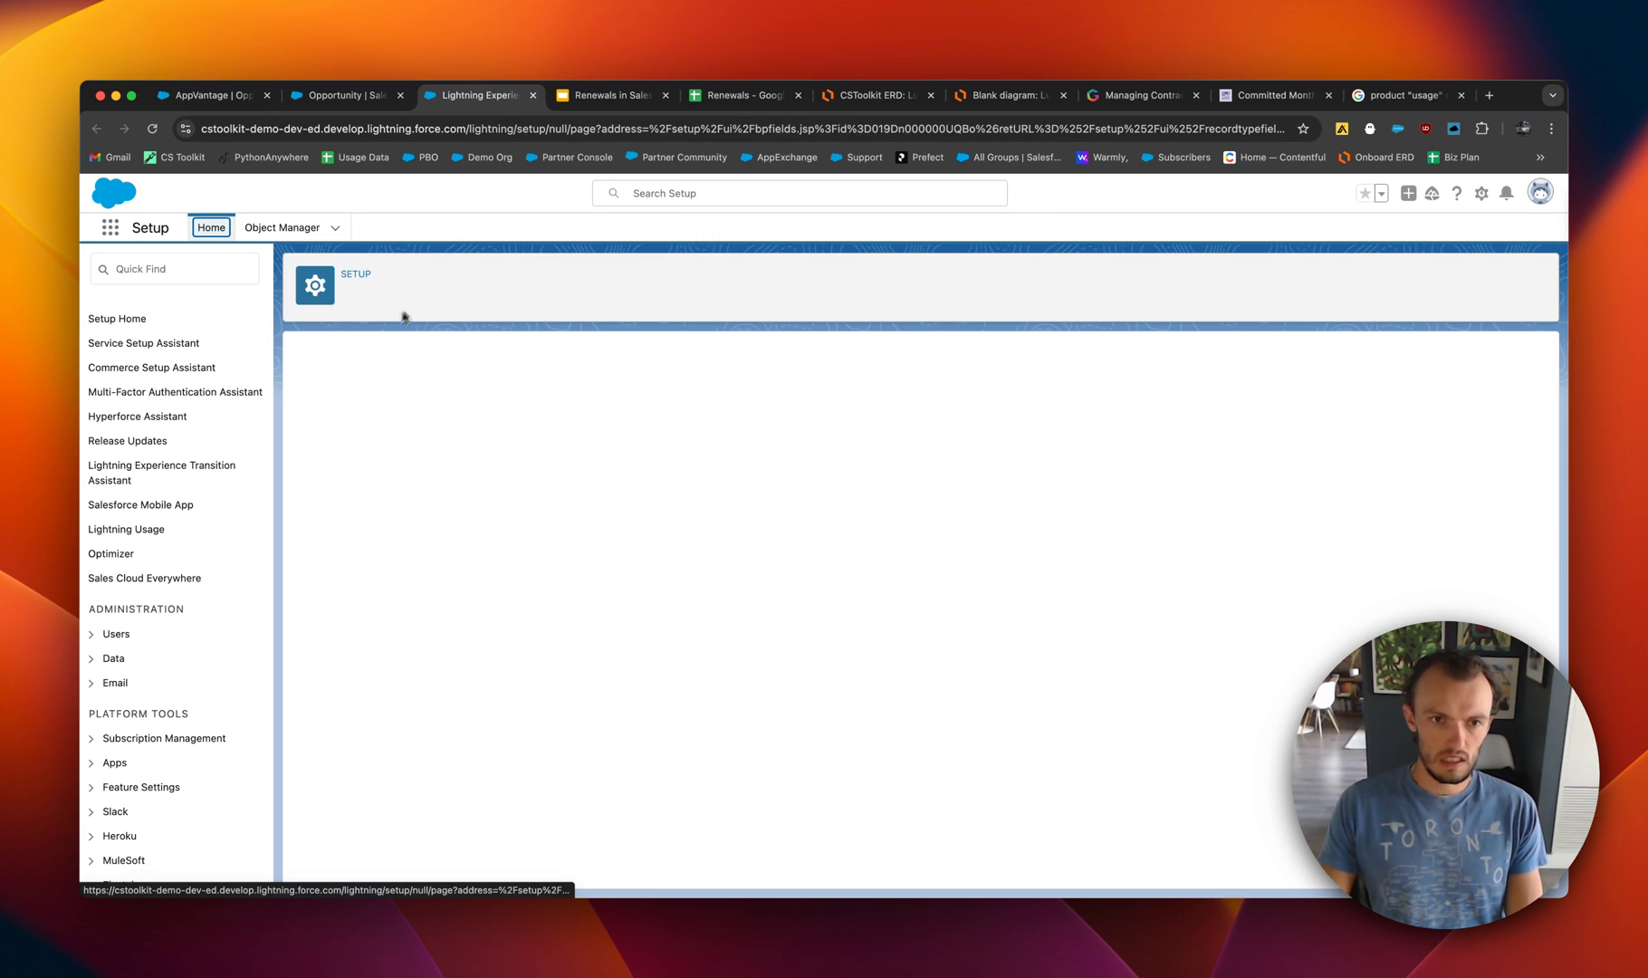
click(180, 272)
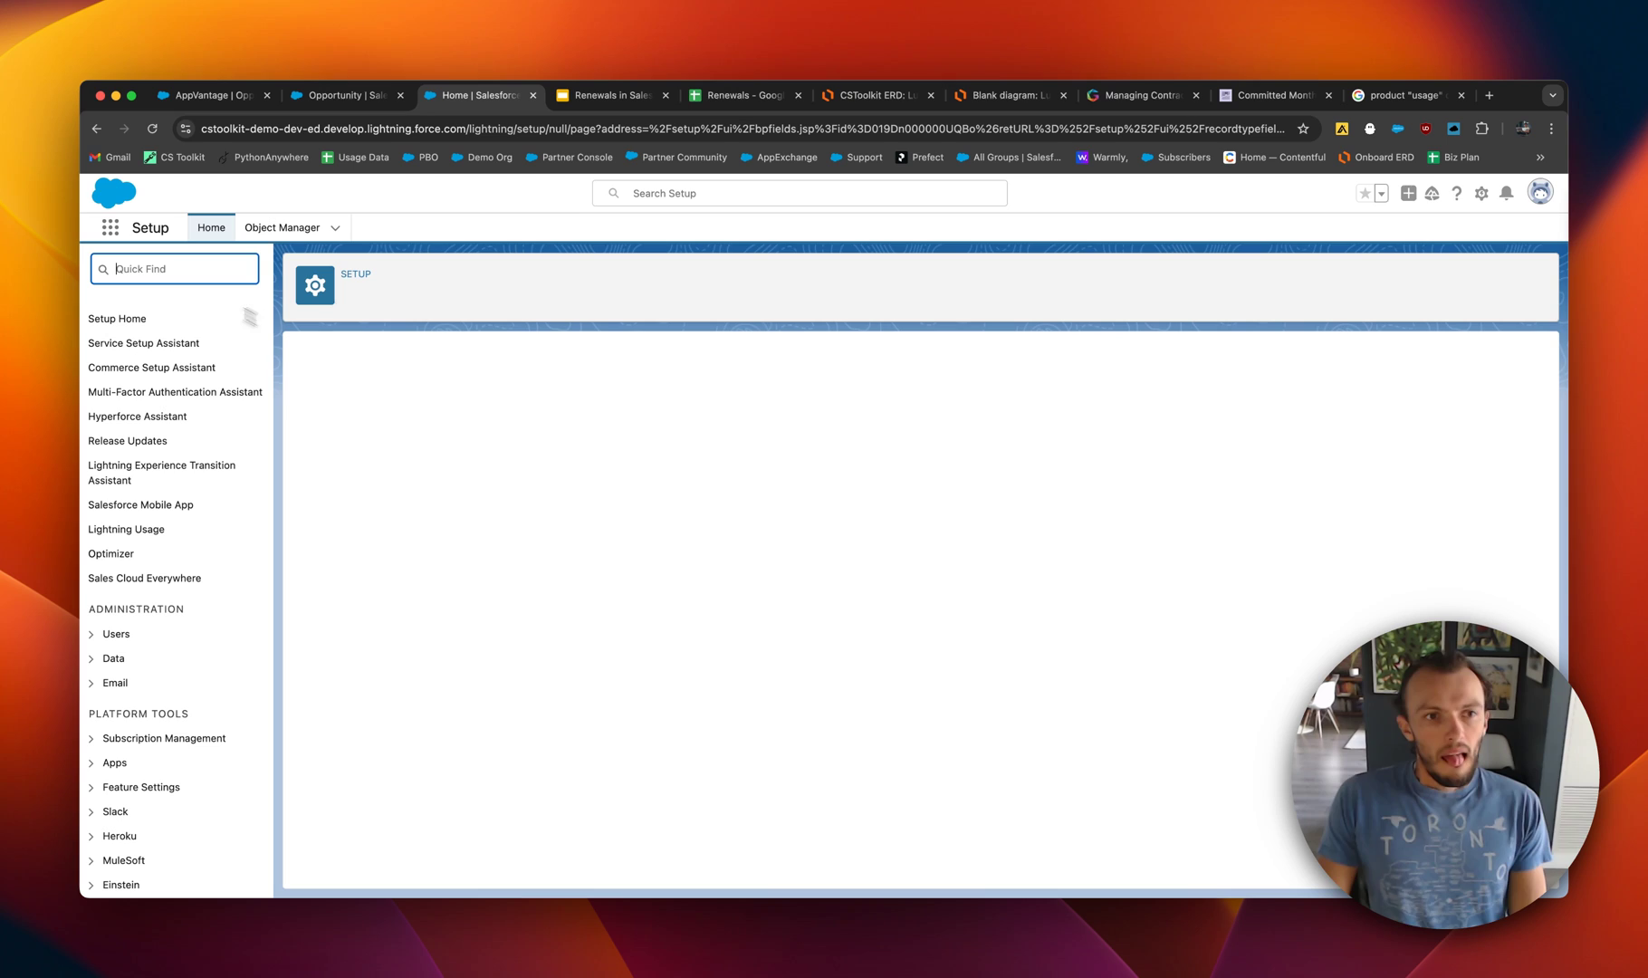
text(sales process)
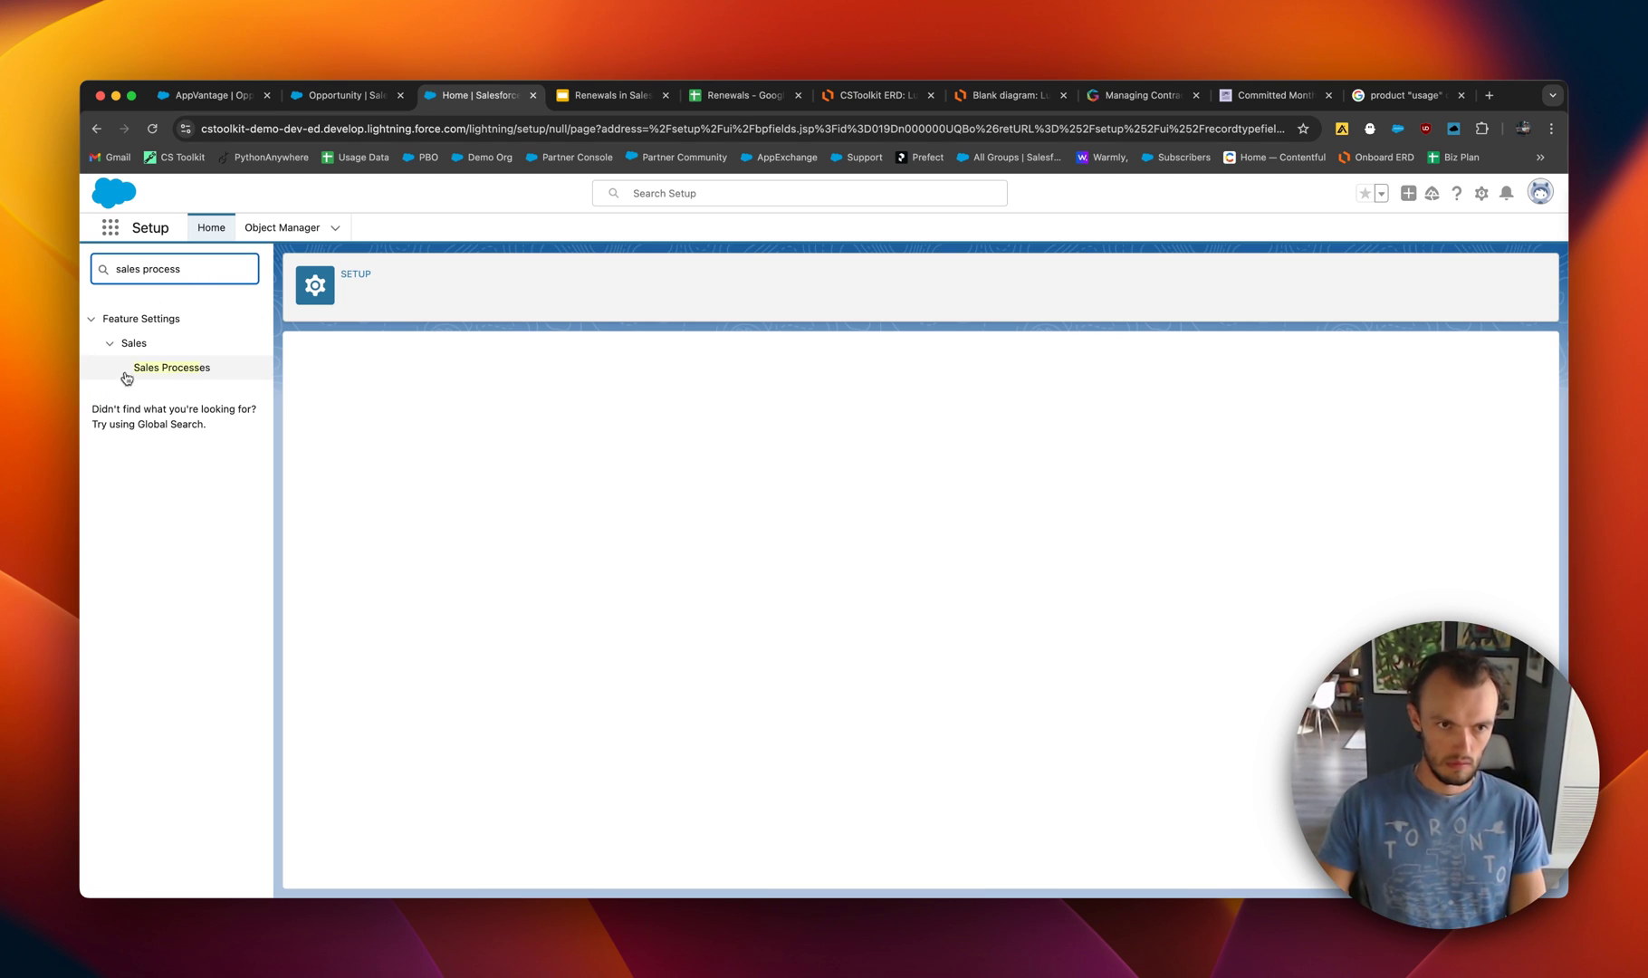
click(136, 373)
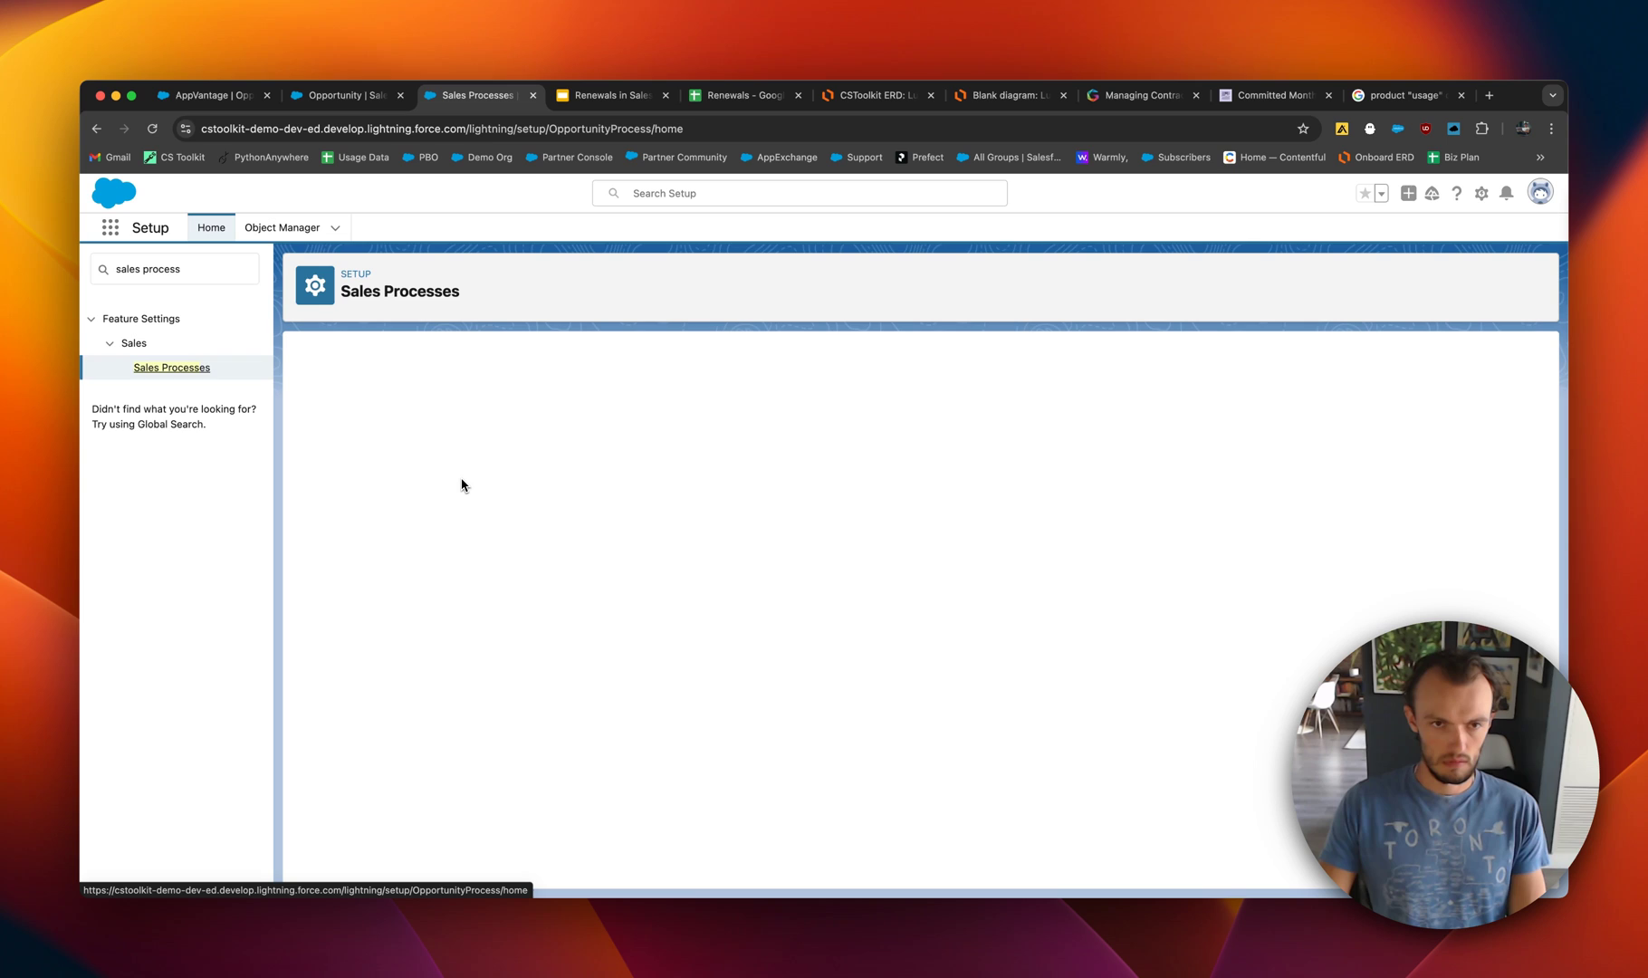
Create a new sales process named 'Renewals', copied from Sales.
click(693, 435)
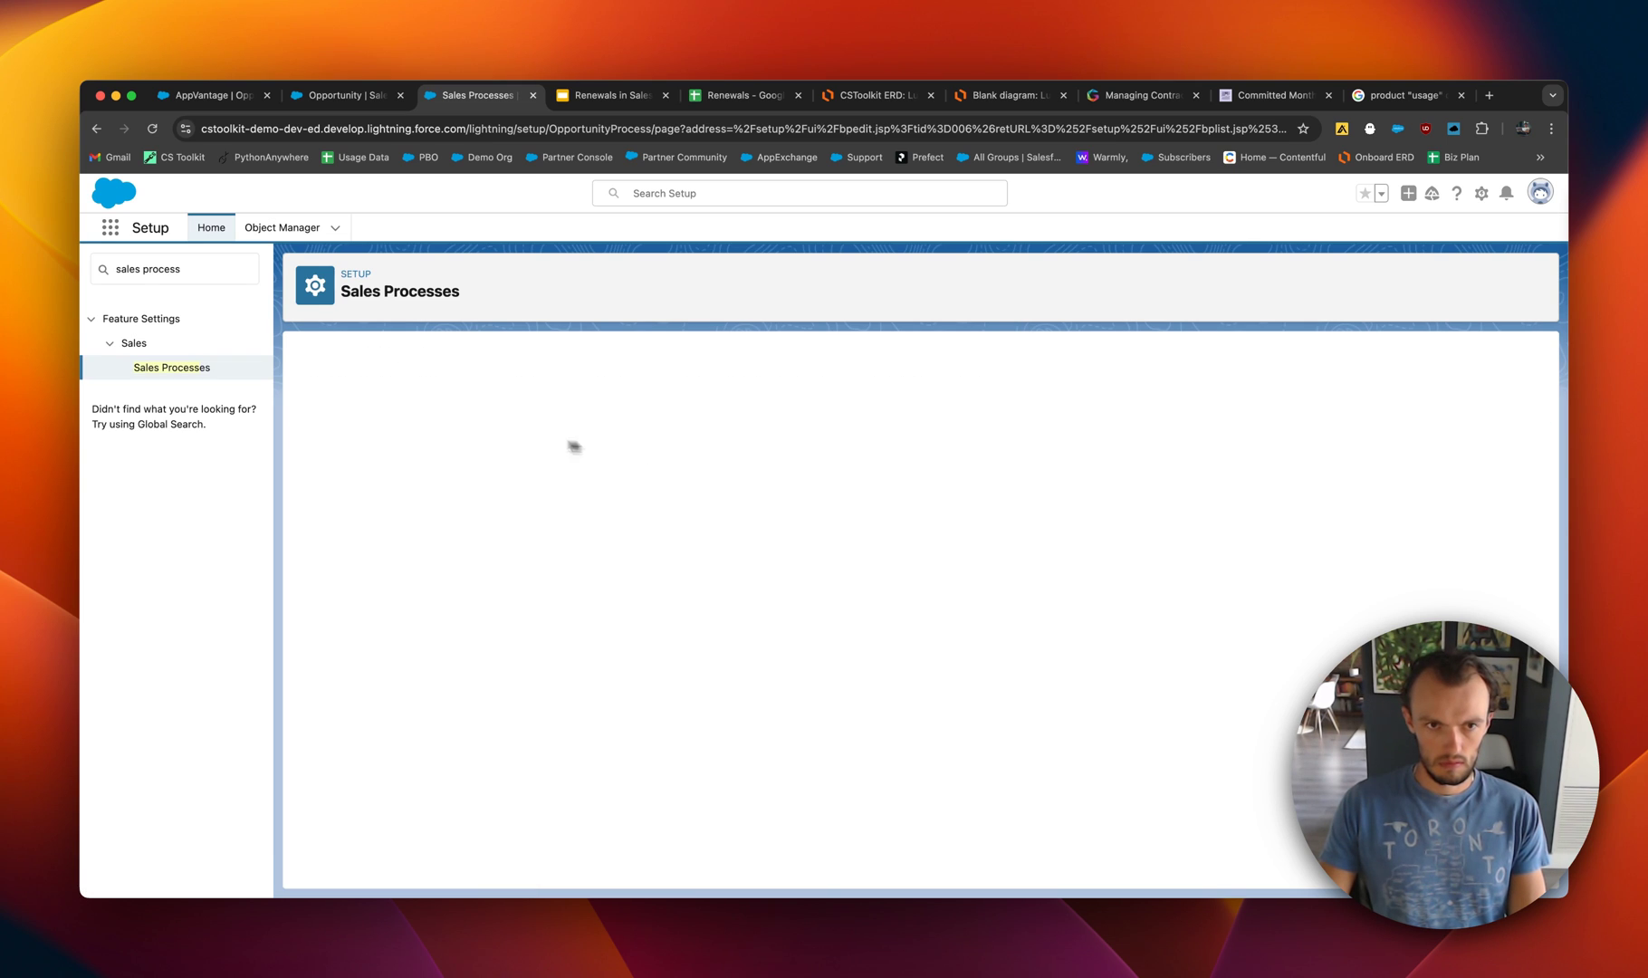
click(561, 450)
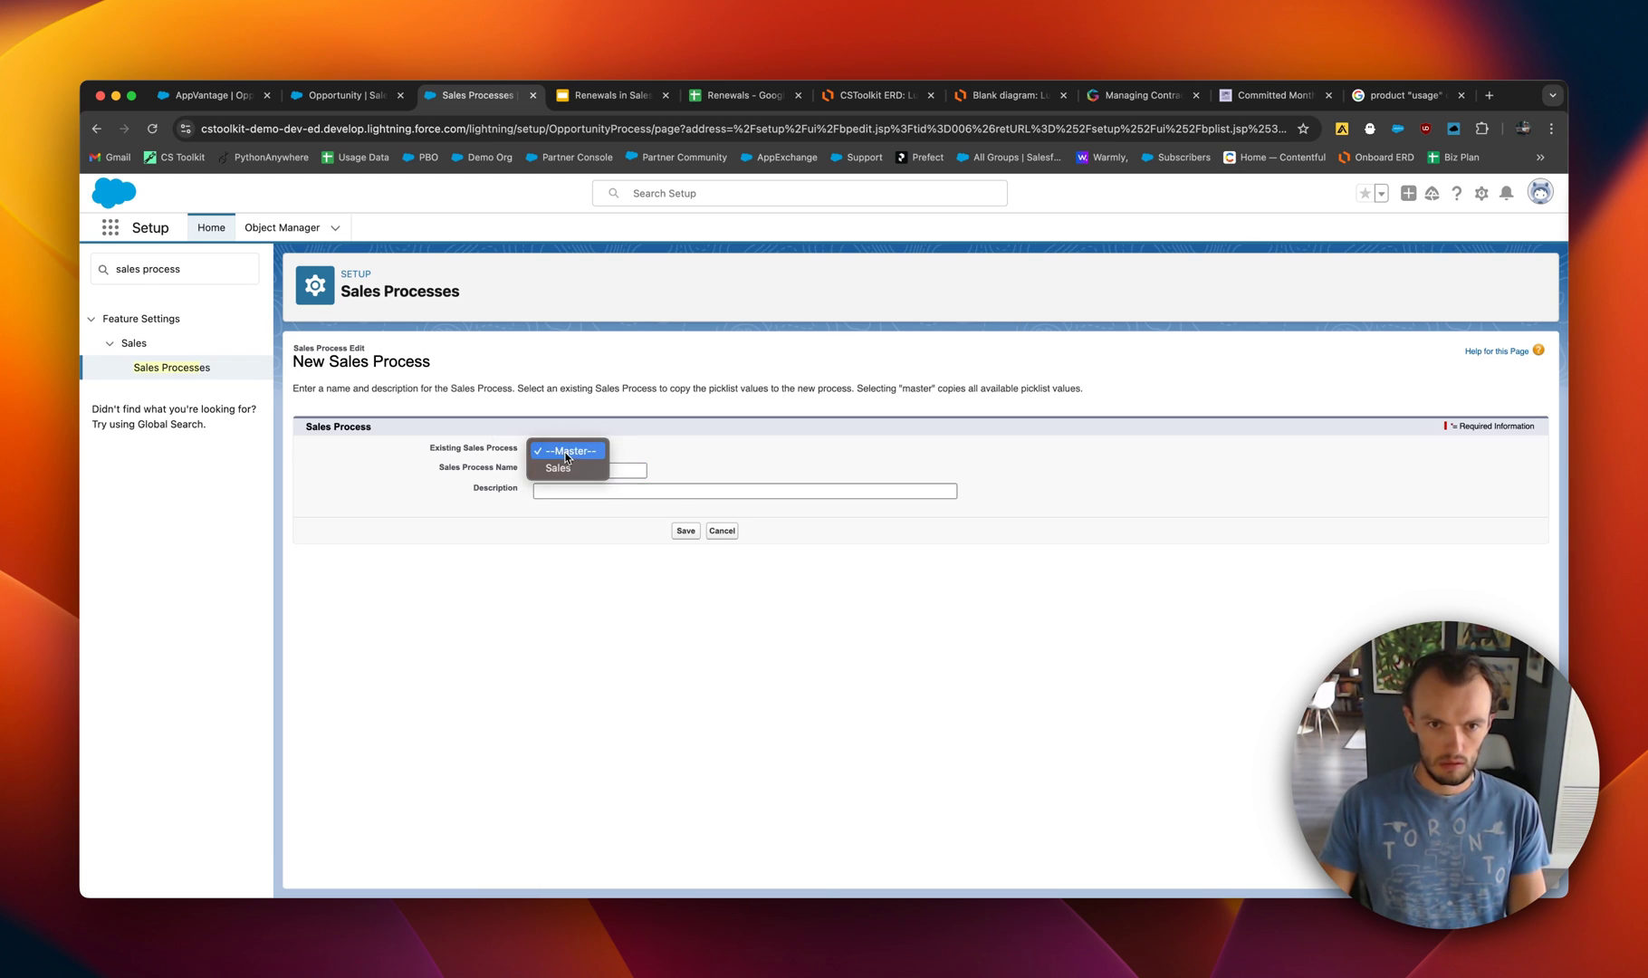
click(559, 468)
text(R)
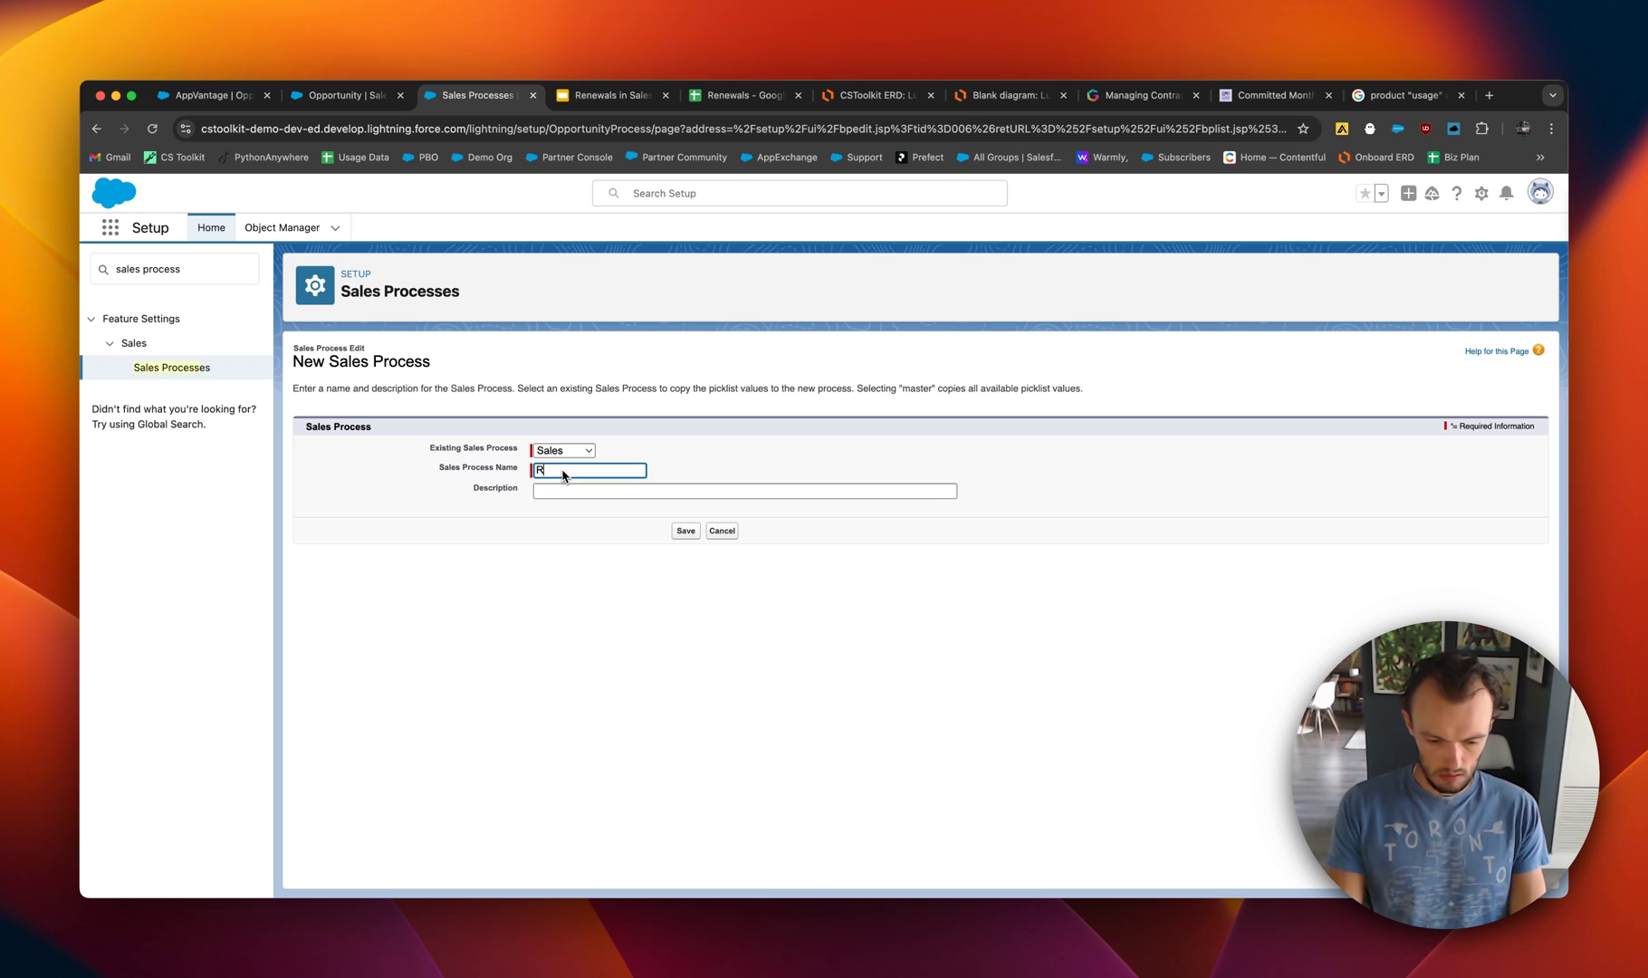
text(enewals)
click(686, 531)
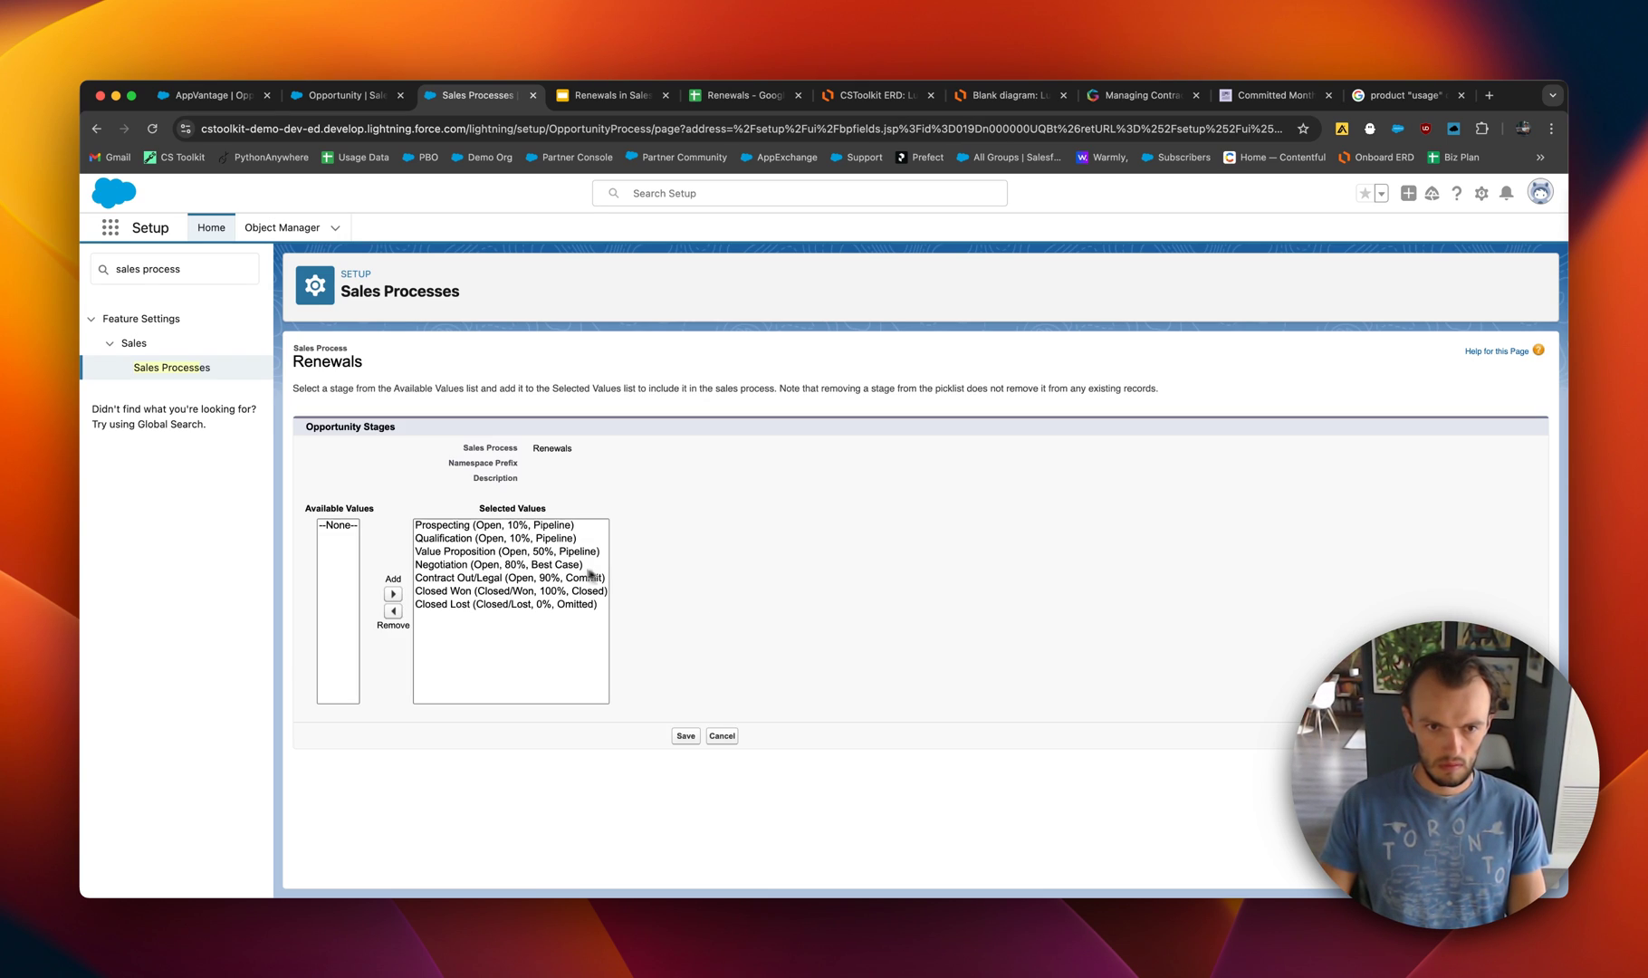
Remove the Prospecting and Qualification stages from Renewals and save.
click(462, 525)
shift+click(459, 536)
click(393, 611)
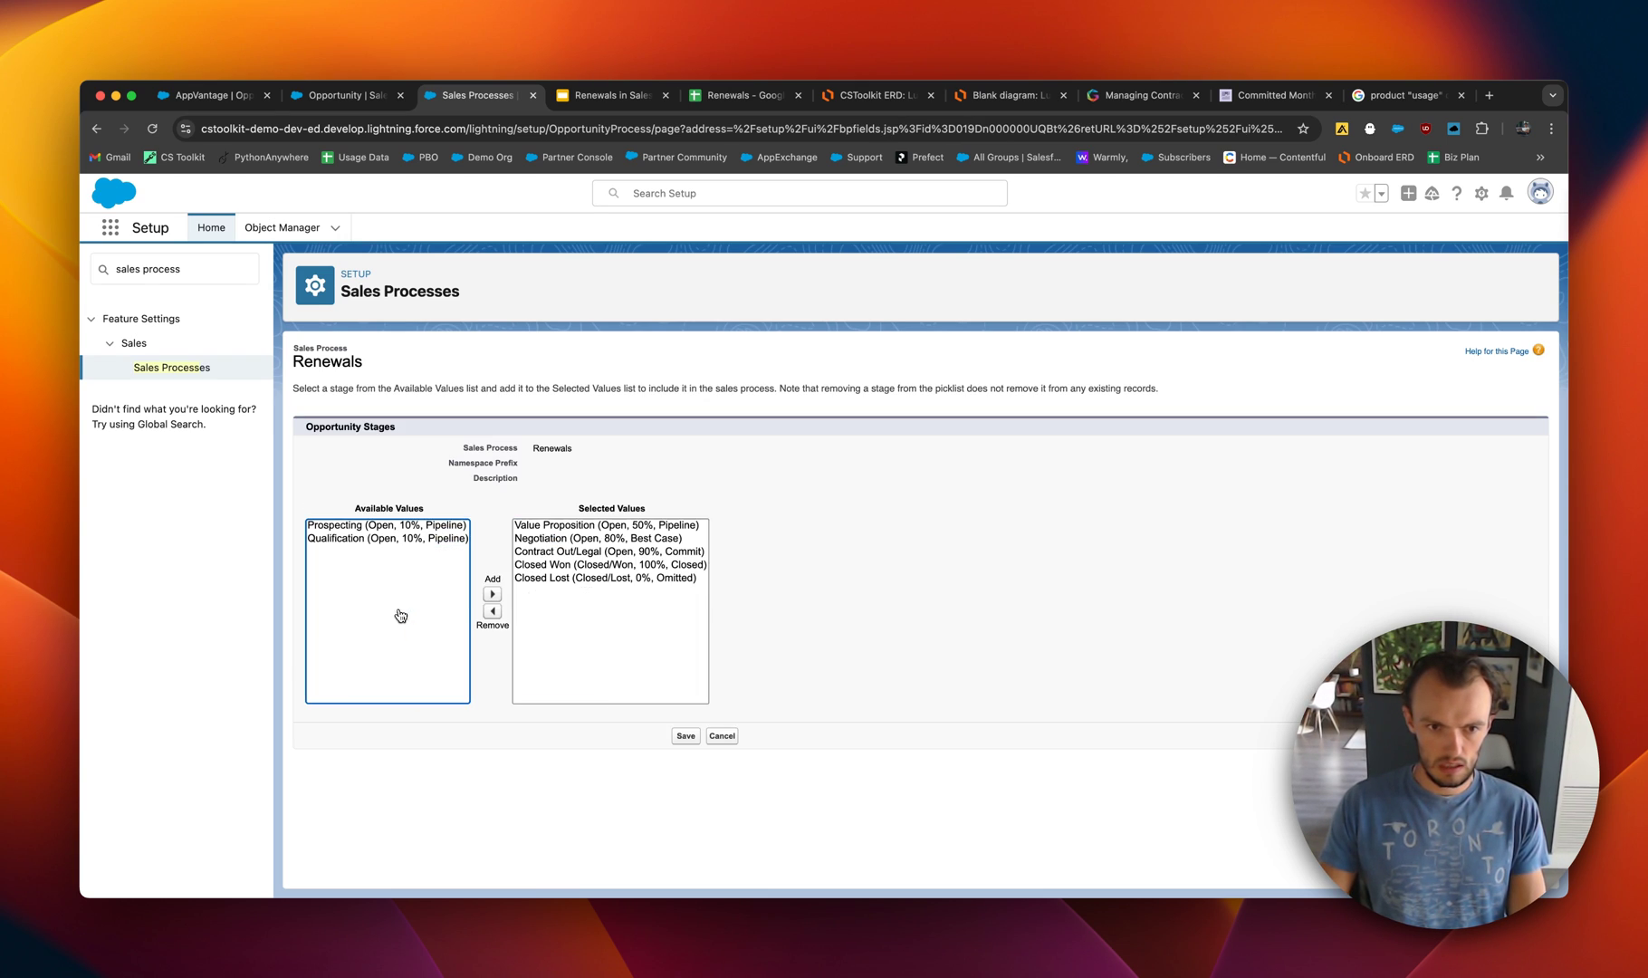
click(685, 733)
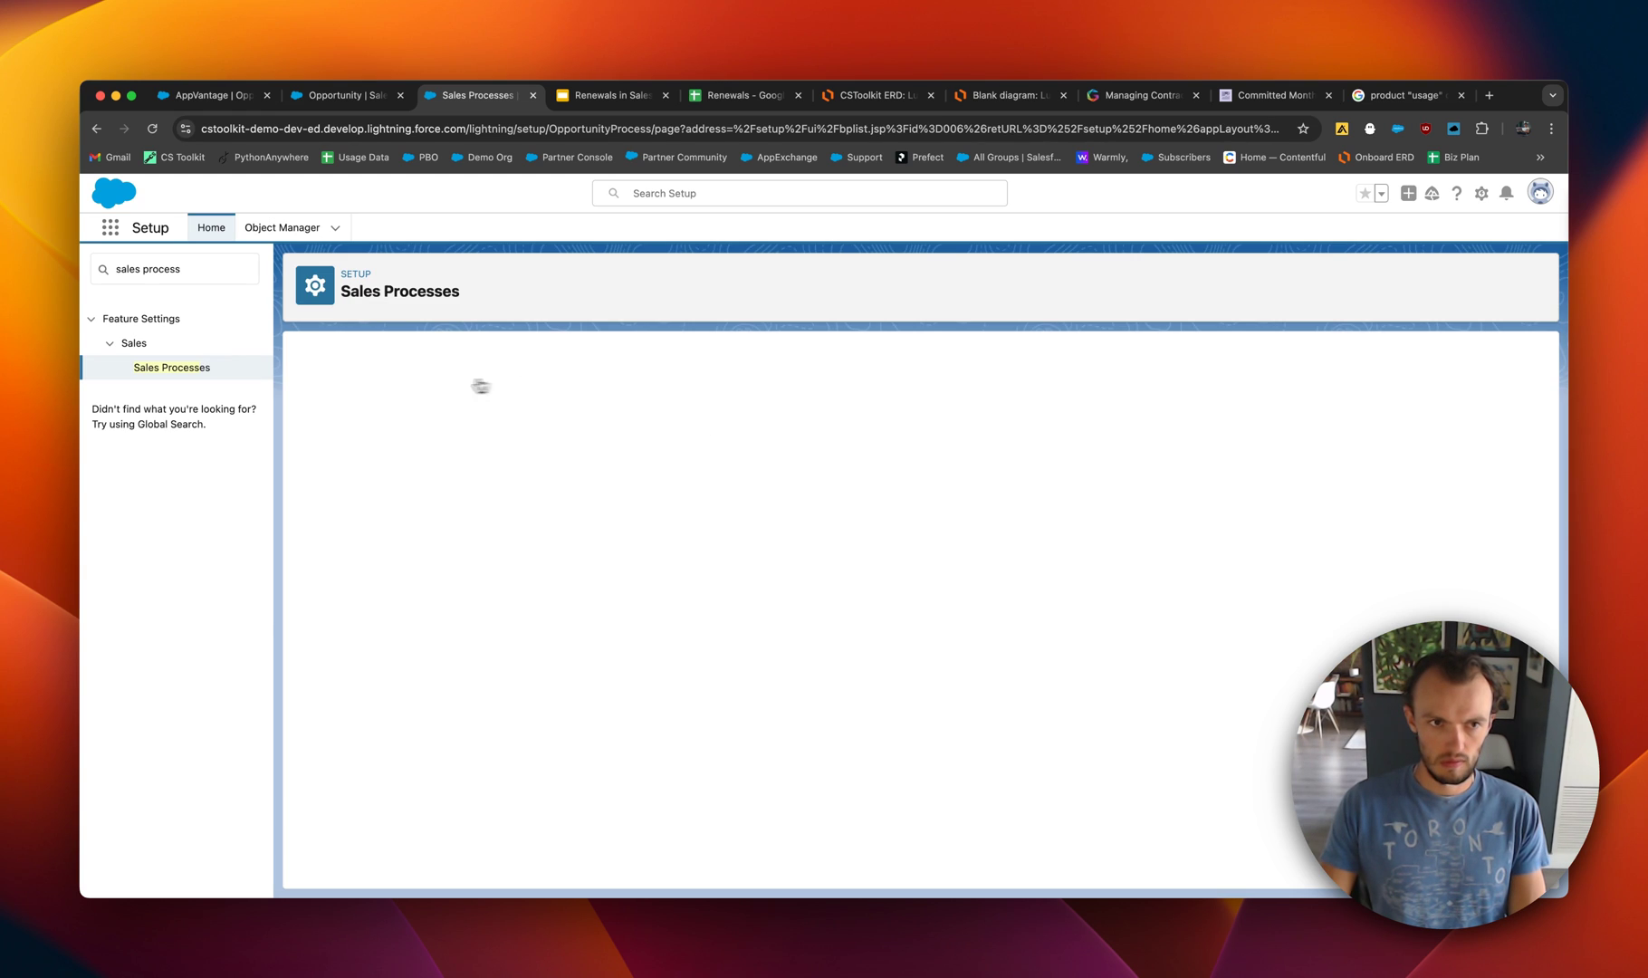
Go to the Opportunity object's Record Types via Object Manager search 'opp'.
click(277, 230)
click(1262, 277)
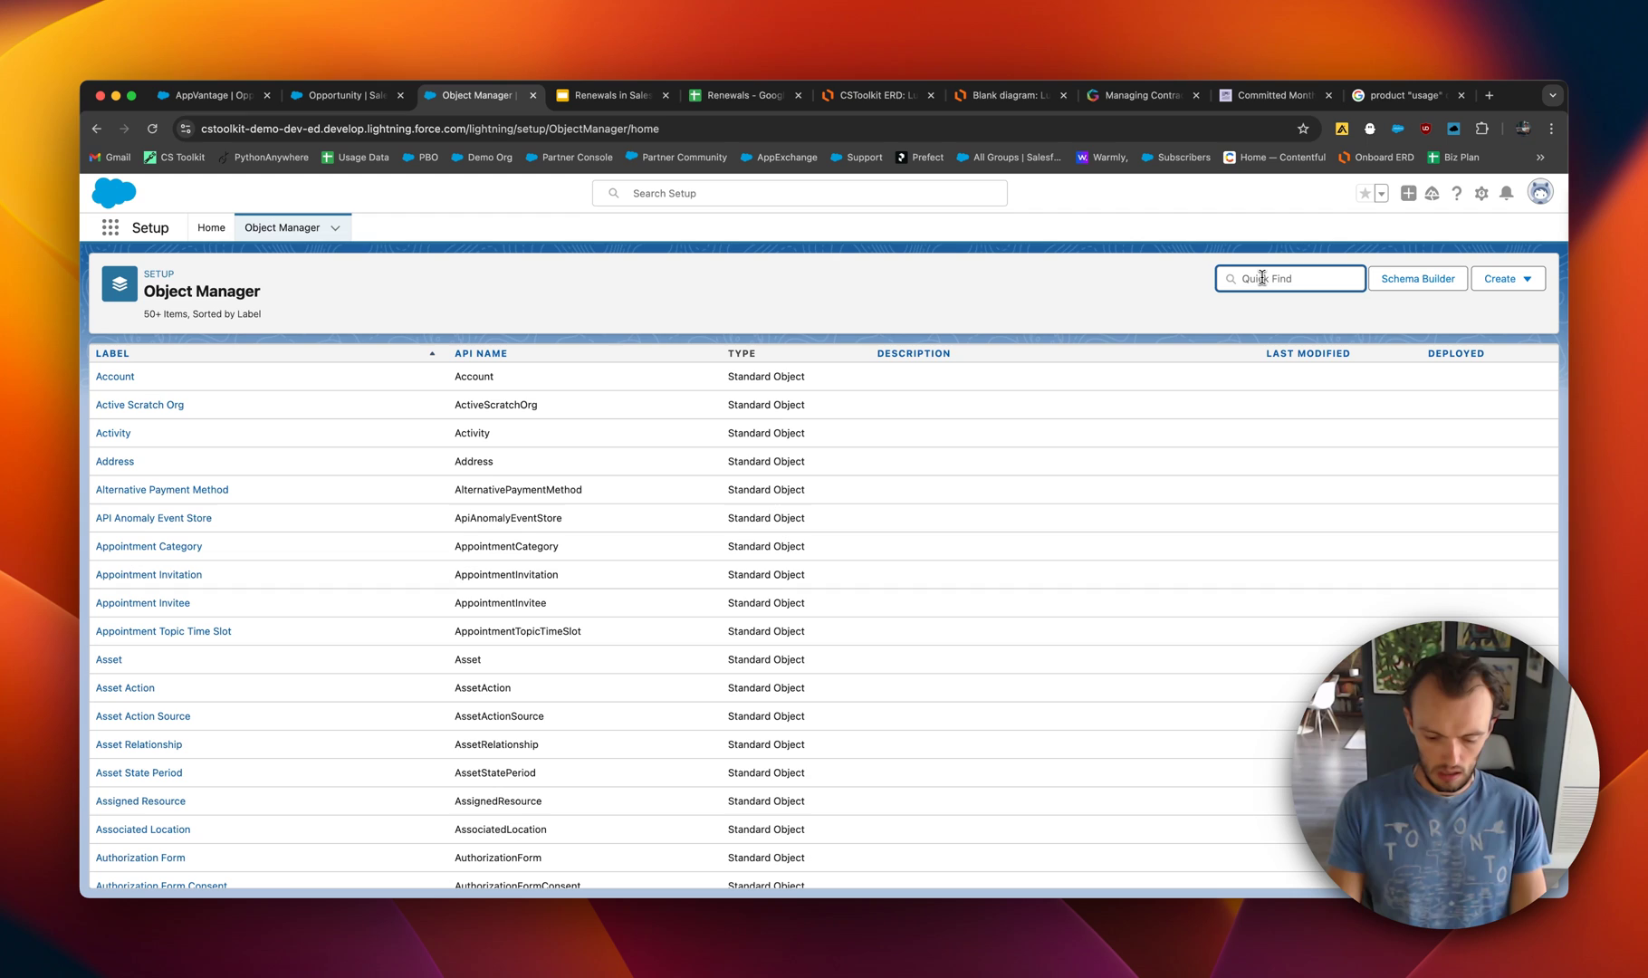
text(opp)
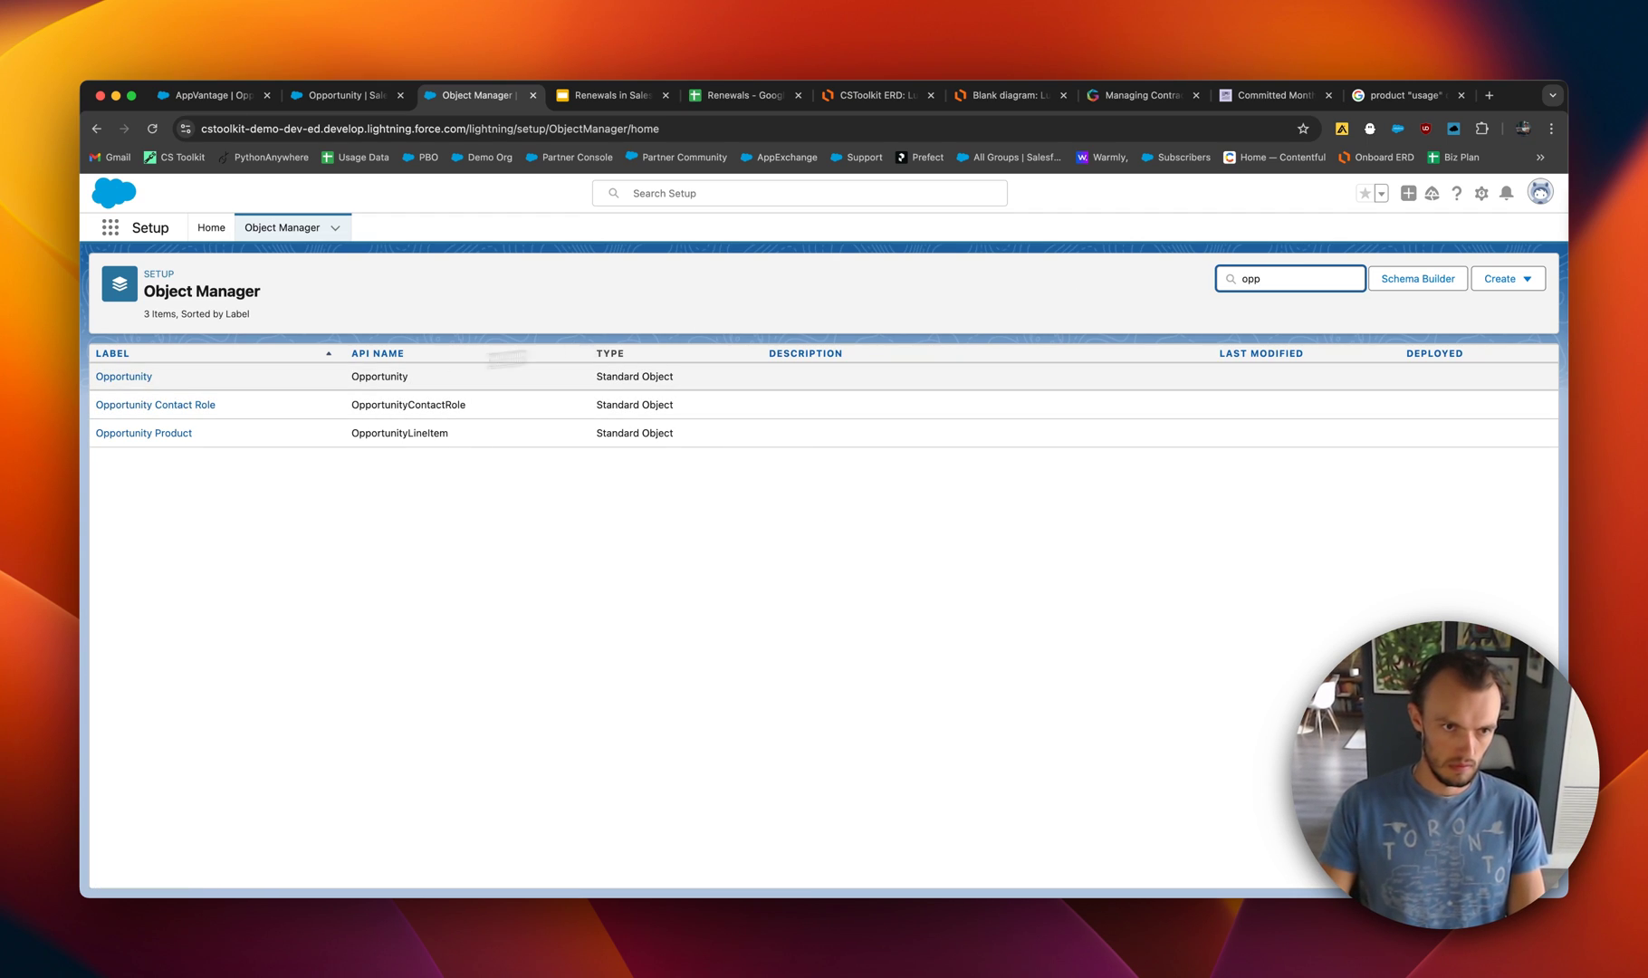
click(119, 377)
click(186, 384)
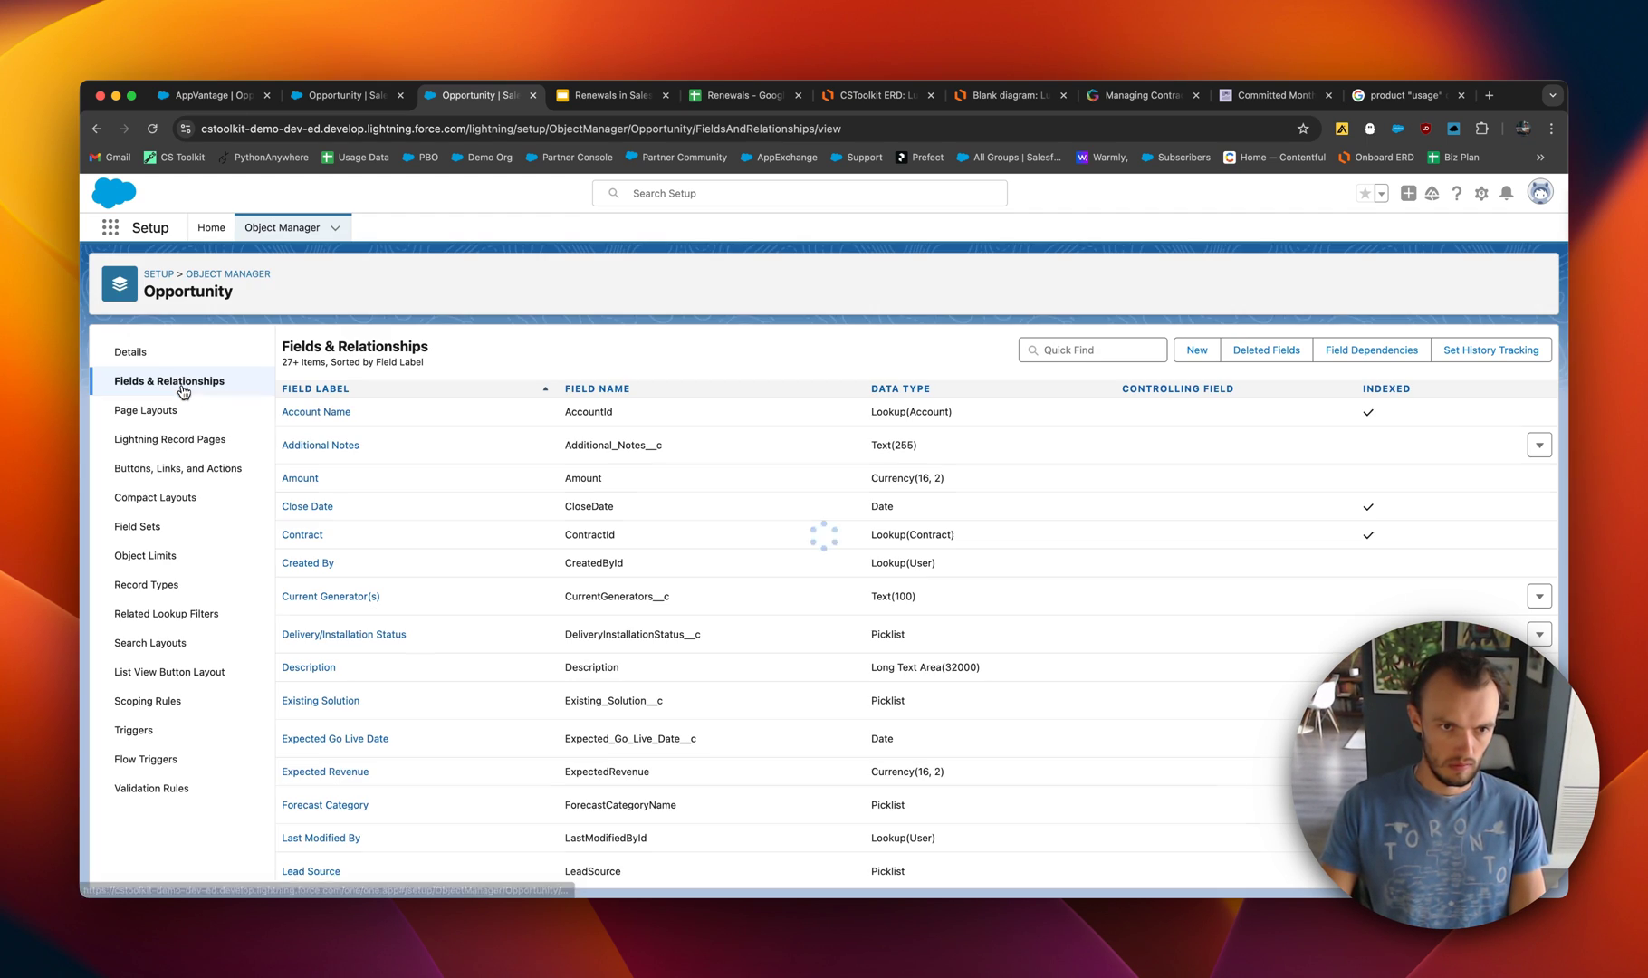
click(146, 584)
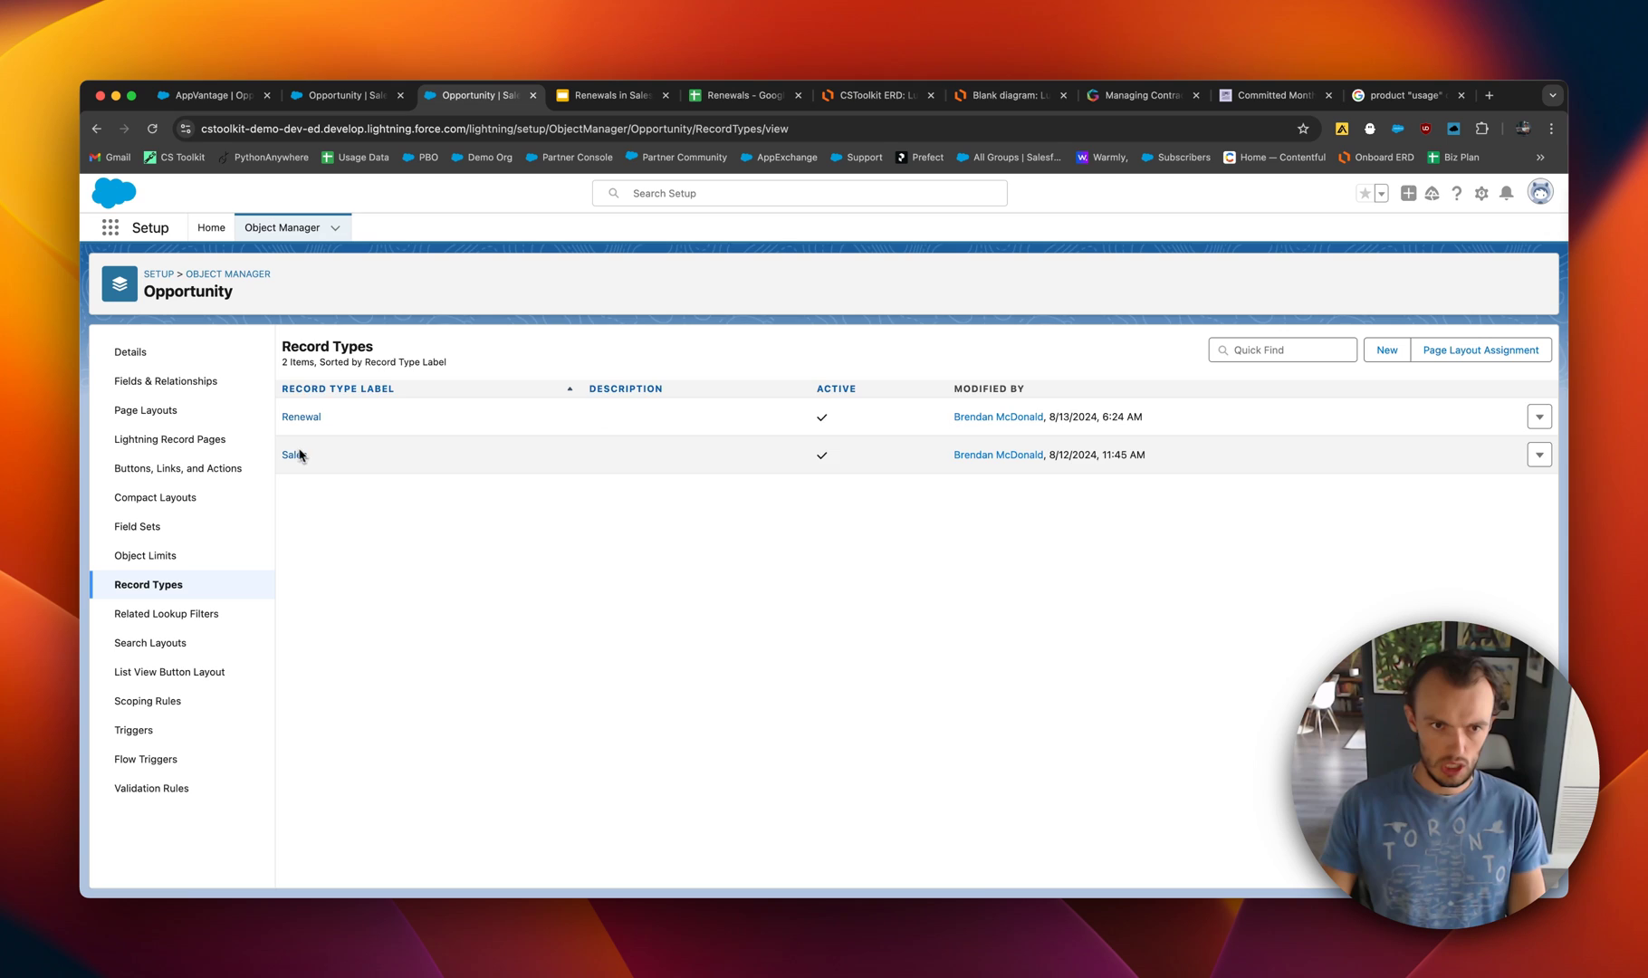
Change the Renewal record type's sales process to Renewals, save, and show Page Layouts.
click(302, 417)
click(686, 414)
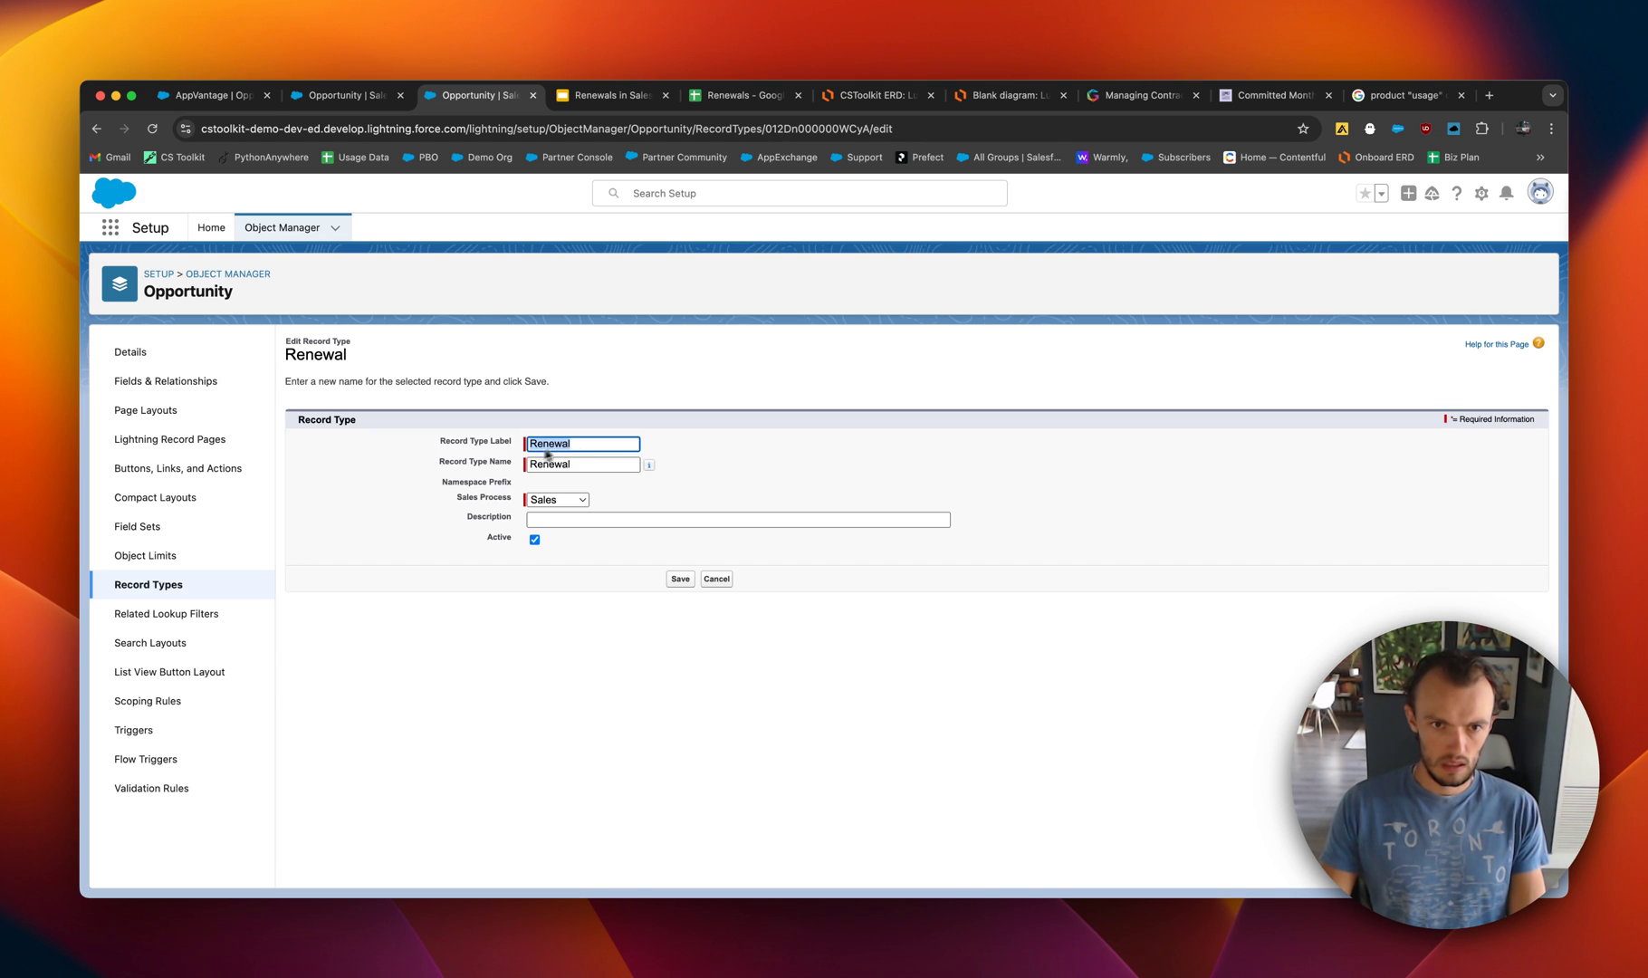
click(569, 499)
click(575, 482)
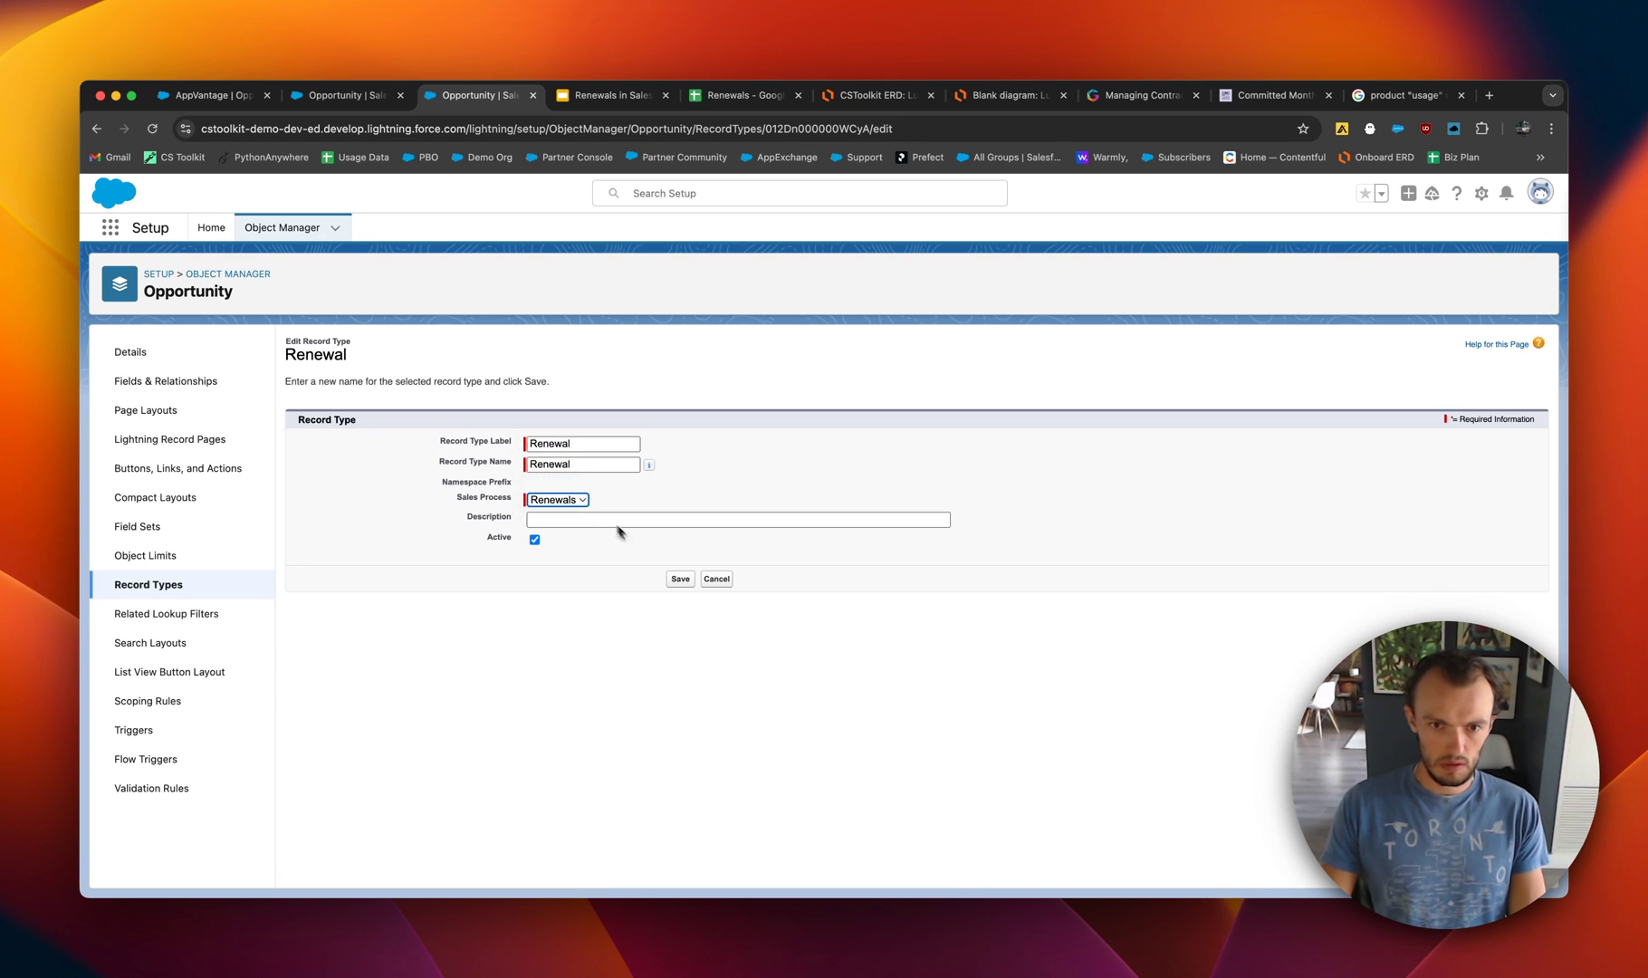
click(679, 579)
click(680, 581)
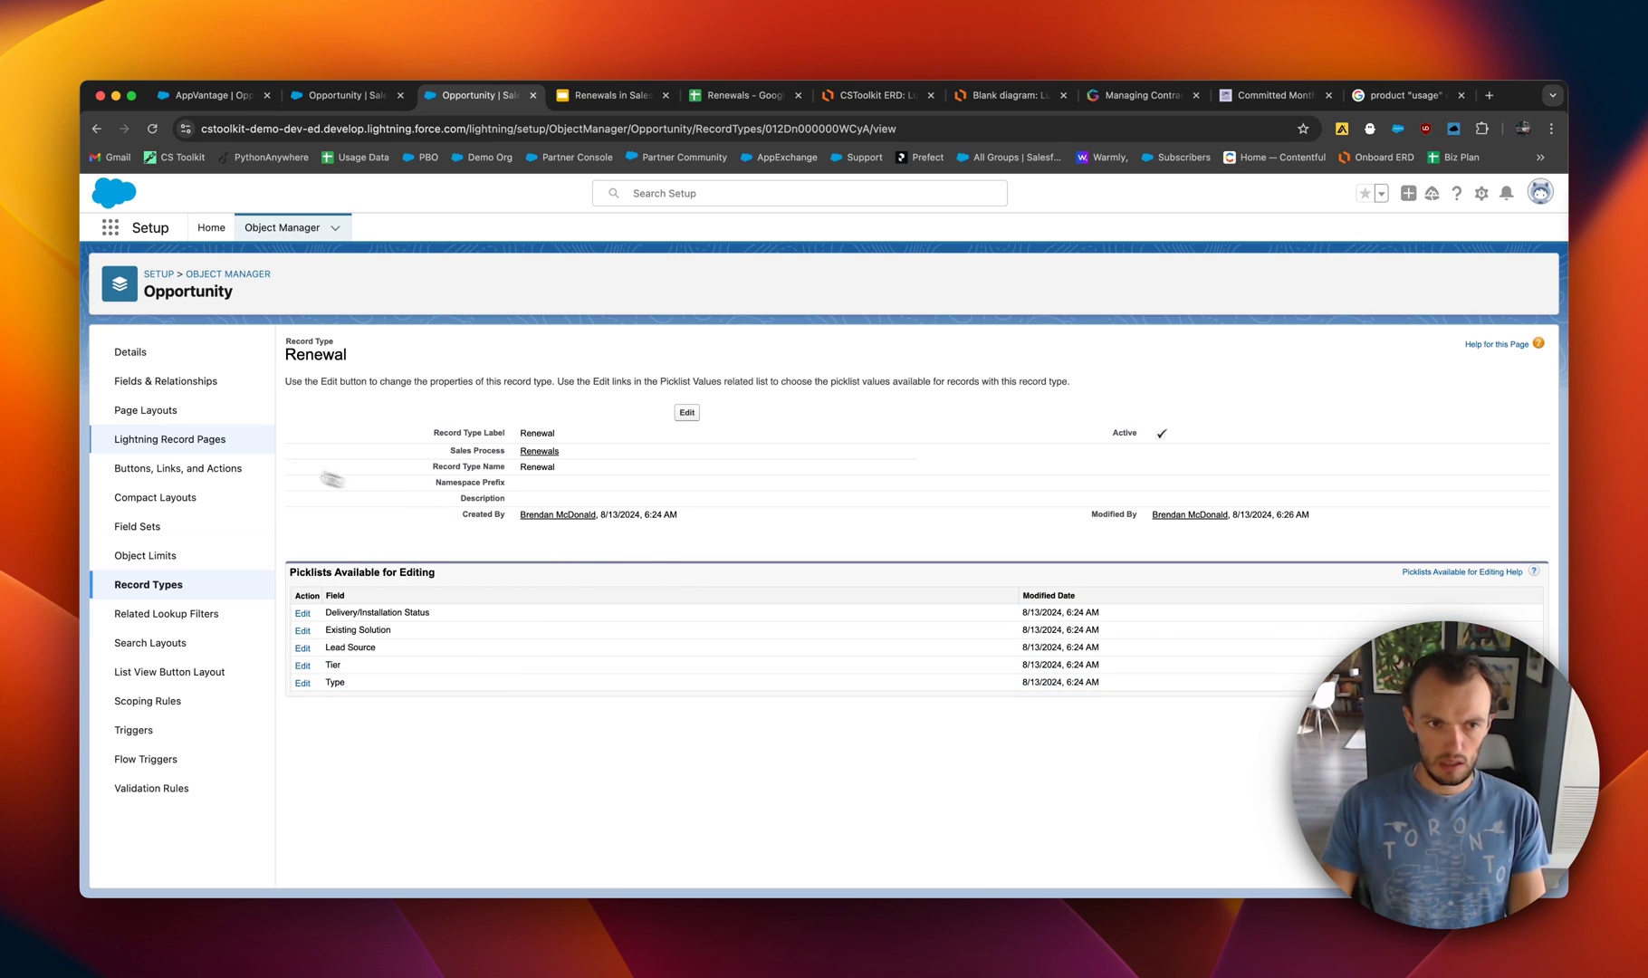
click(149, 412)
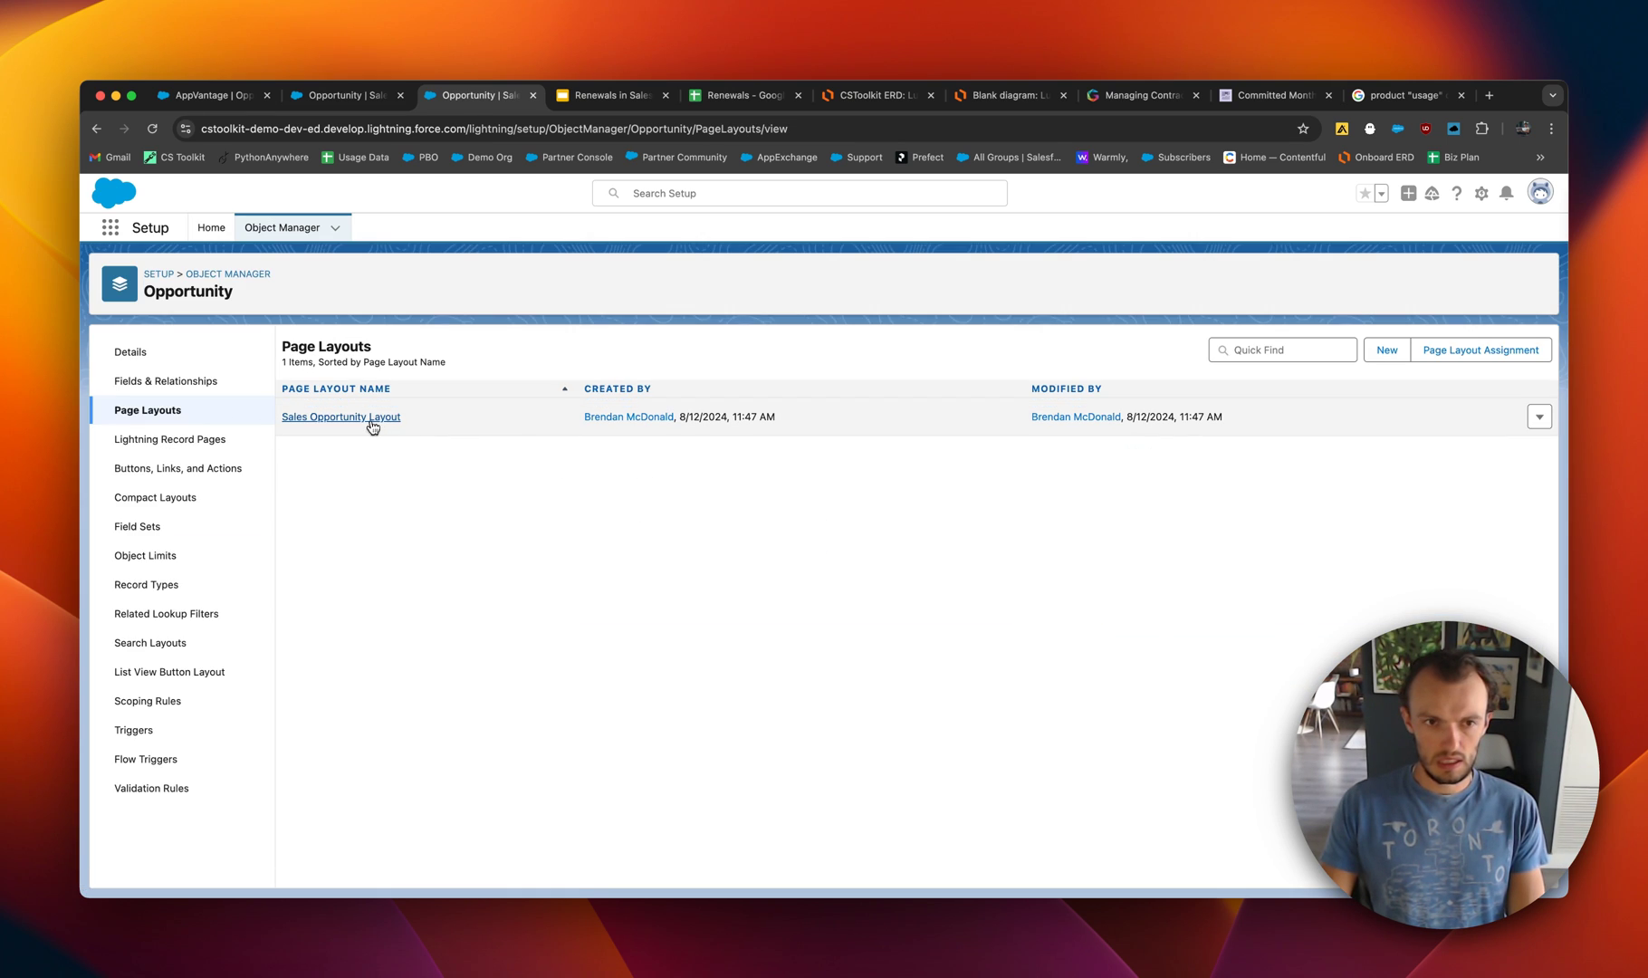
Start a new page layout cloned from Sales Opportunity Layout, named 'Renewal Opportunity Layout'.
click(1389, 355)
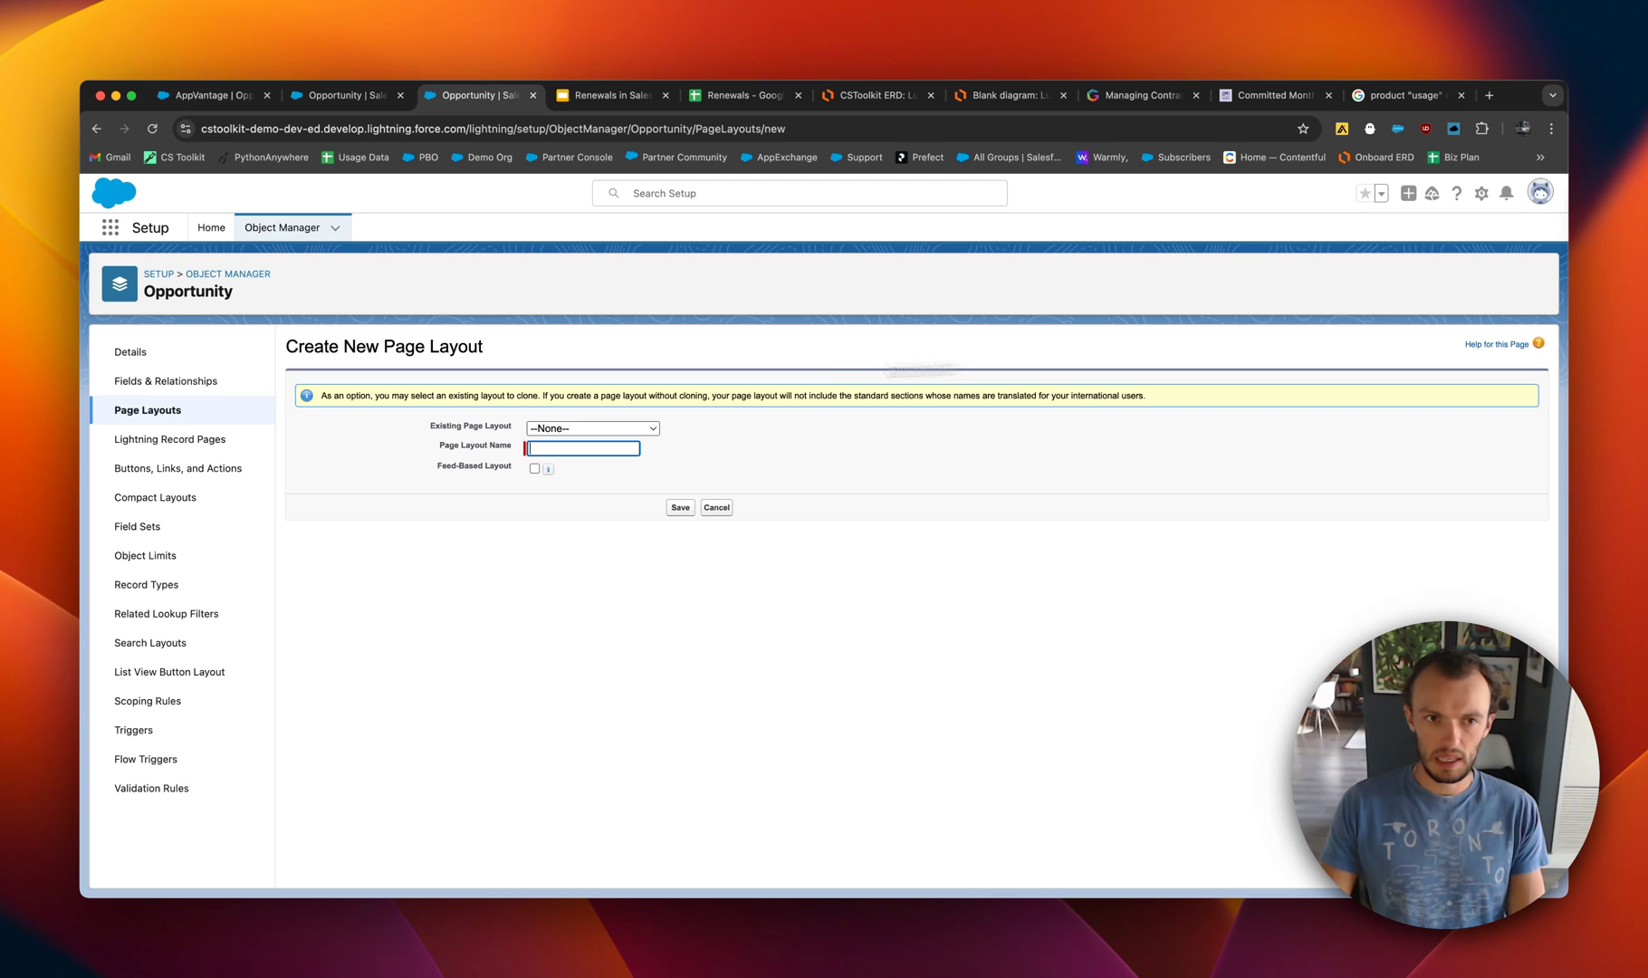
click(598, 429)
click(598, 428)
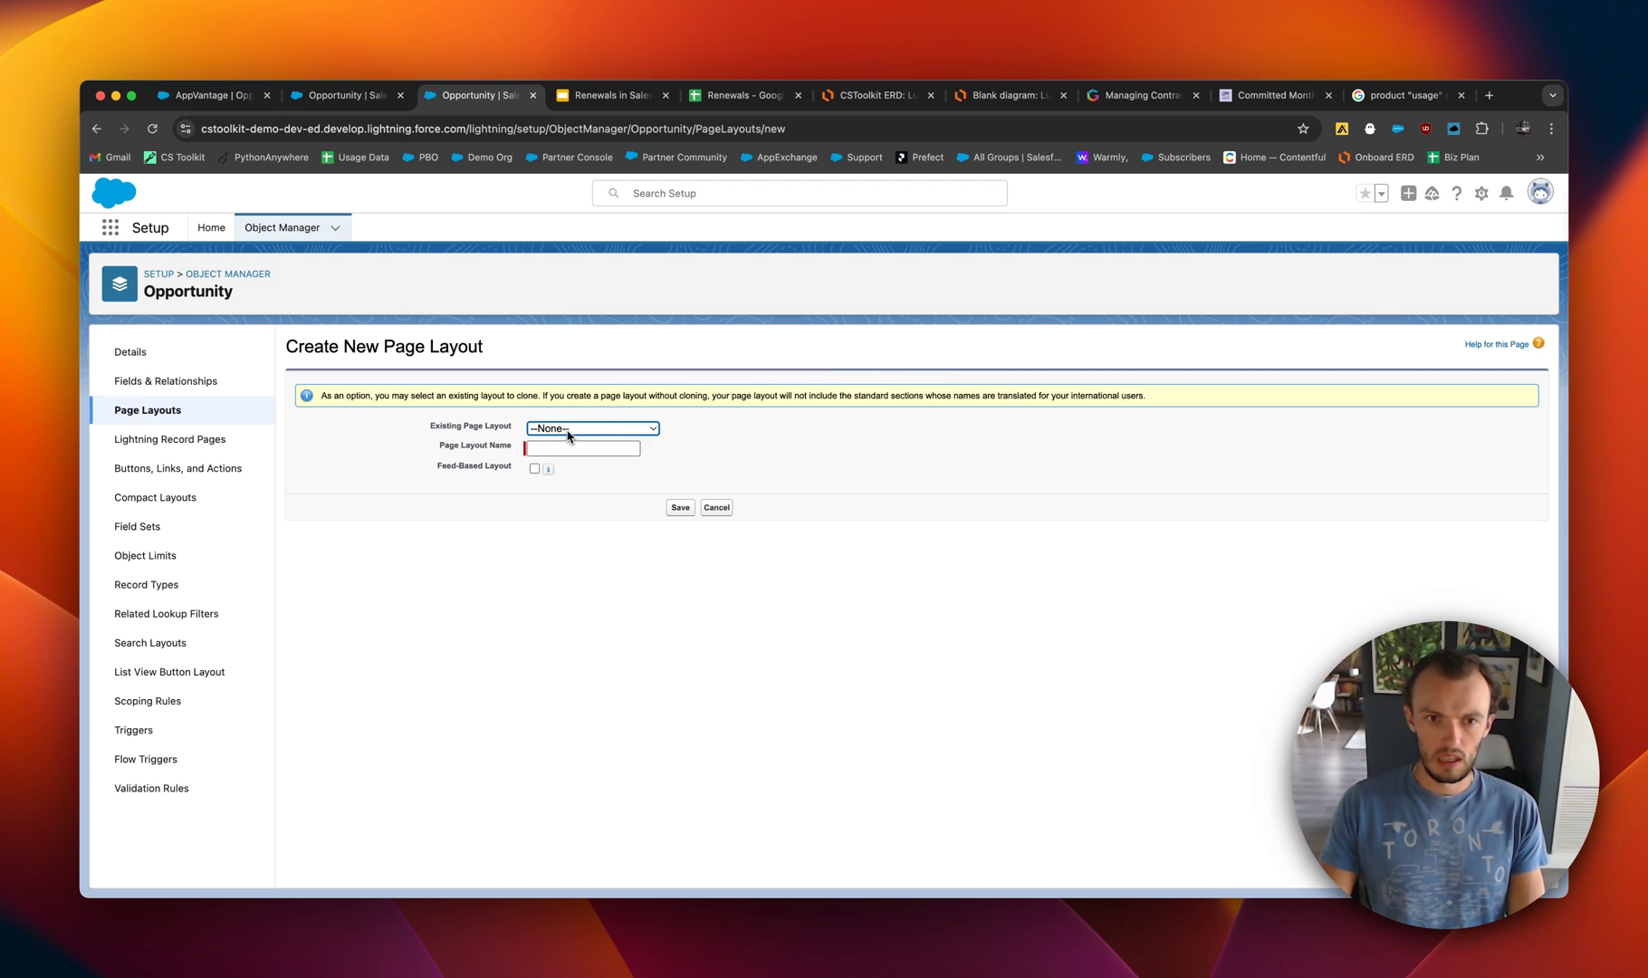
click(568, 435)
click(560, 443)
click(559, 447)
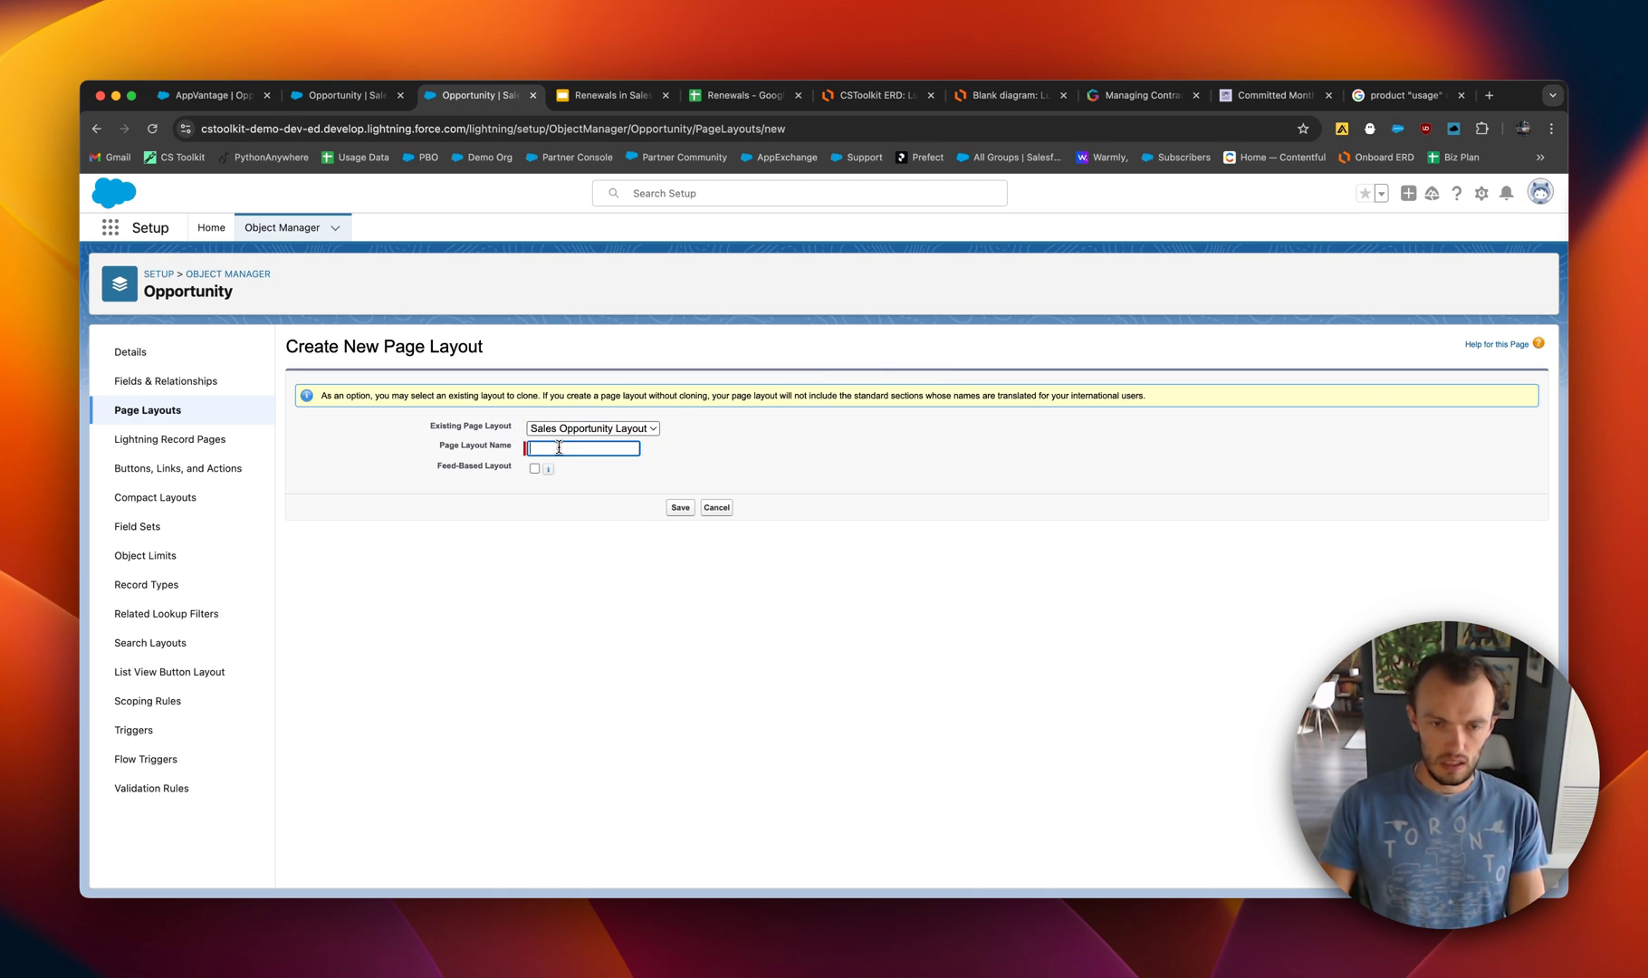
text(Renewal)
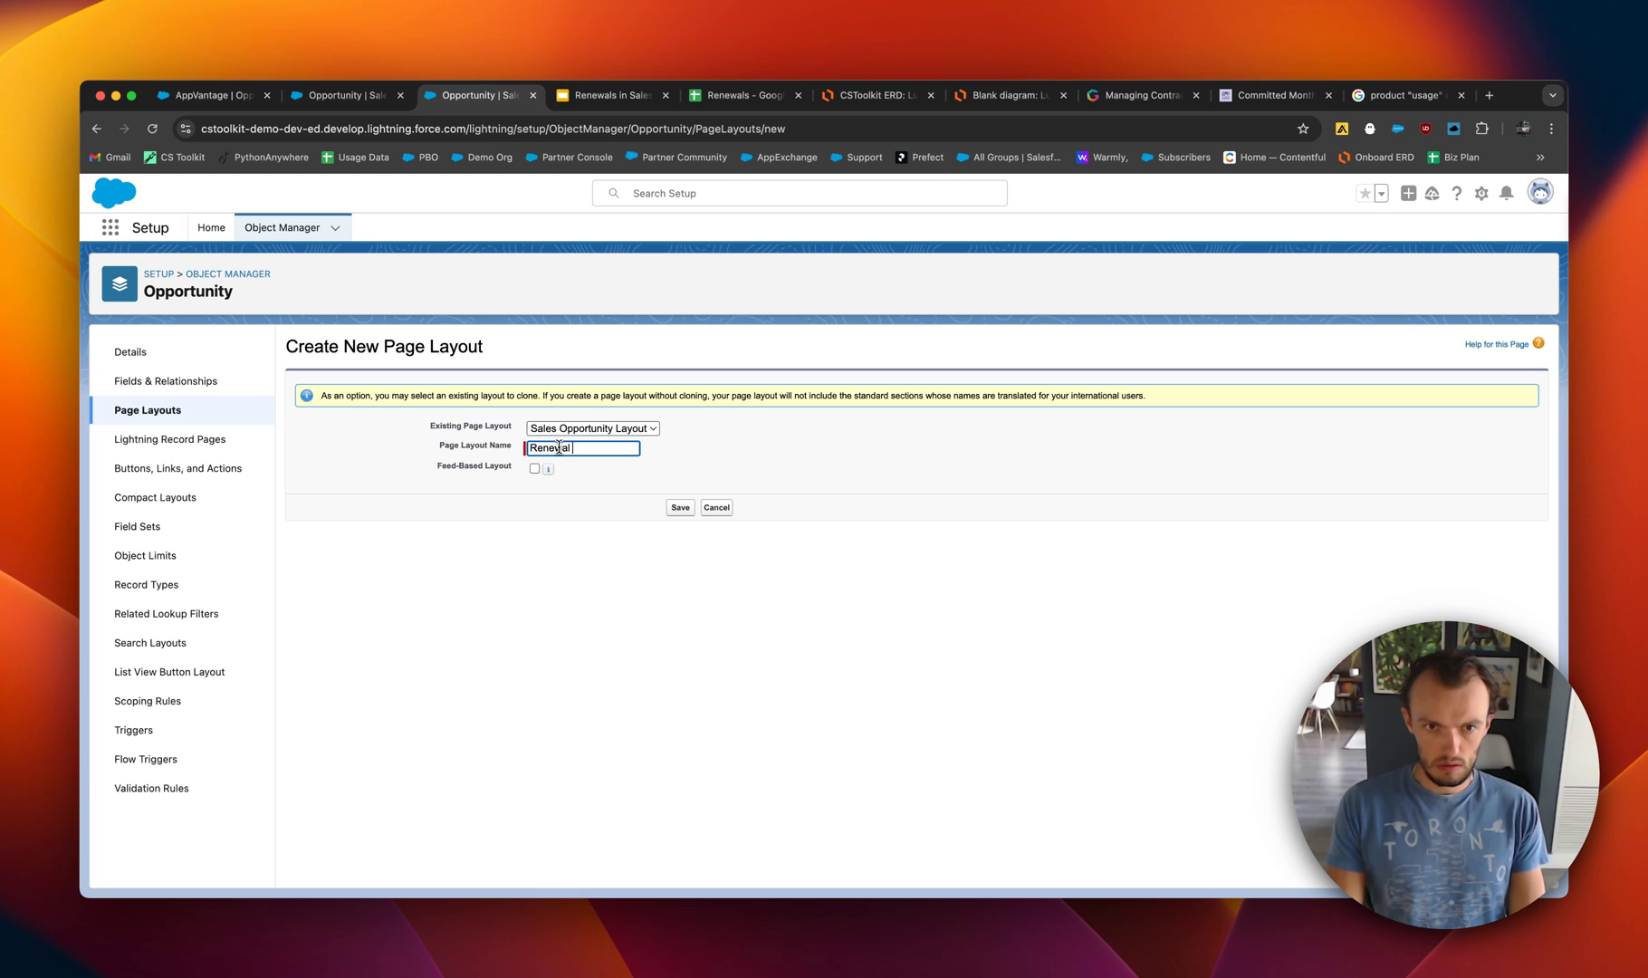
text( Opportunity Layout)
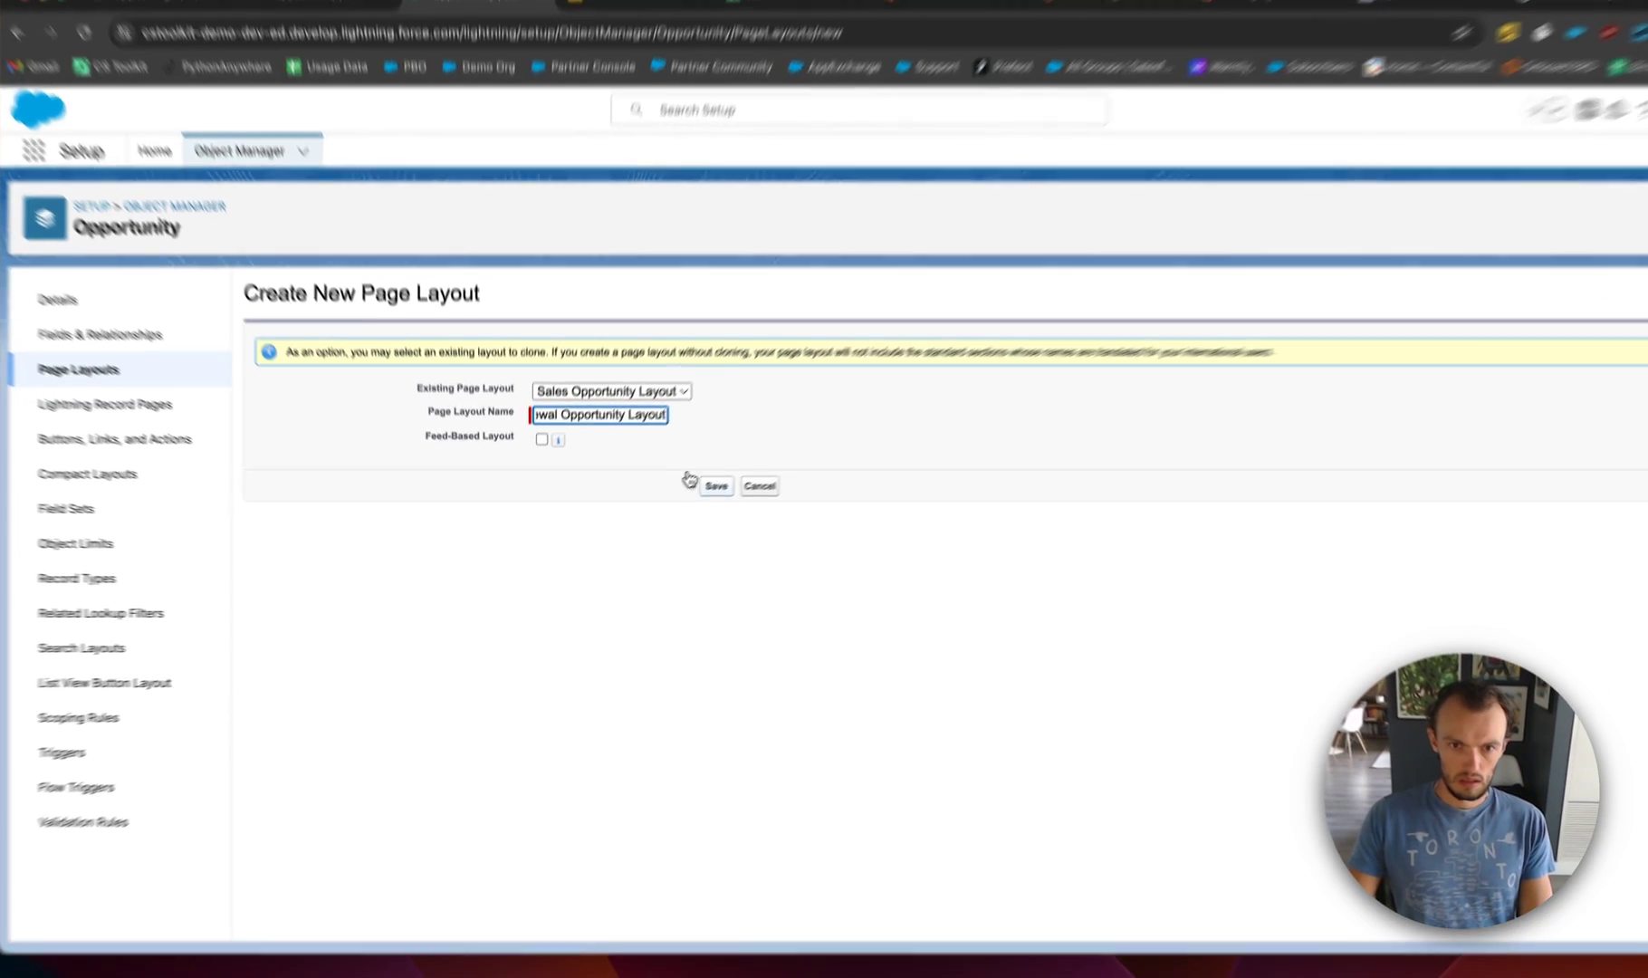
Save the new layout, drag out the Sales Handoff section and Lead Source field, and save again.
click(680, 507)
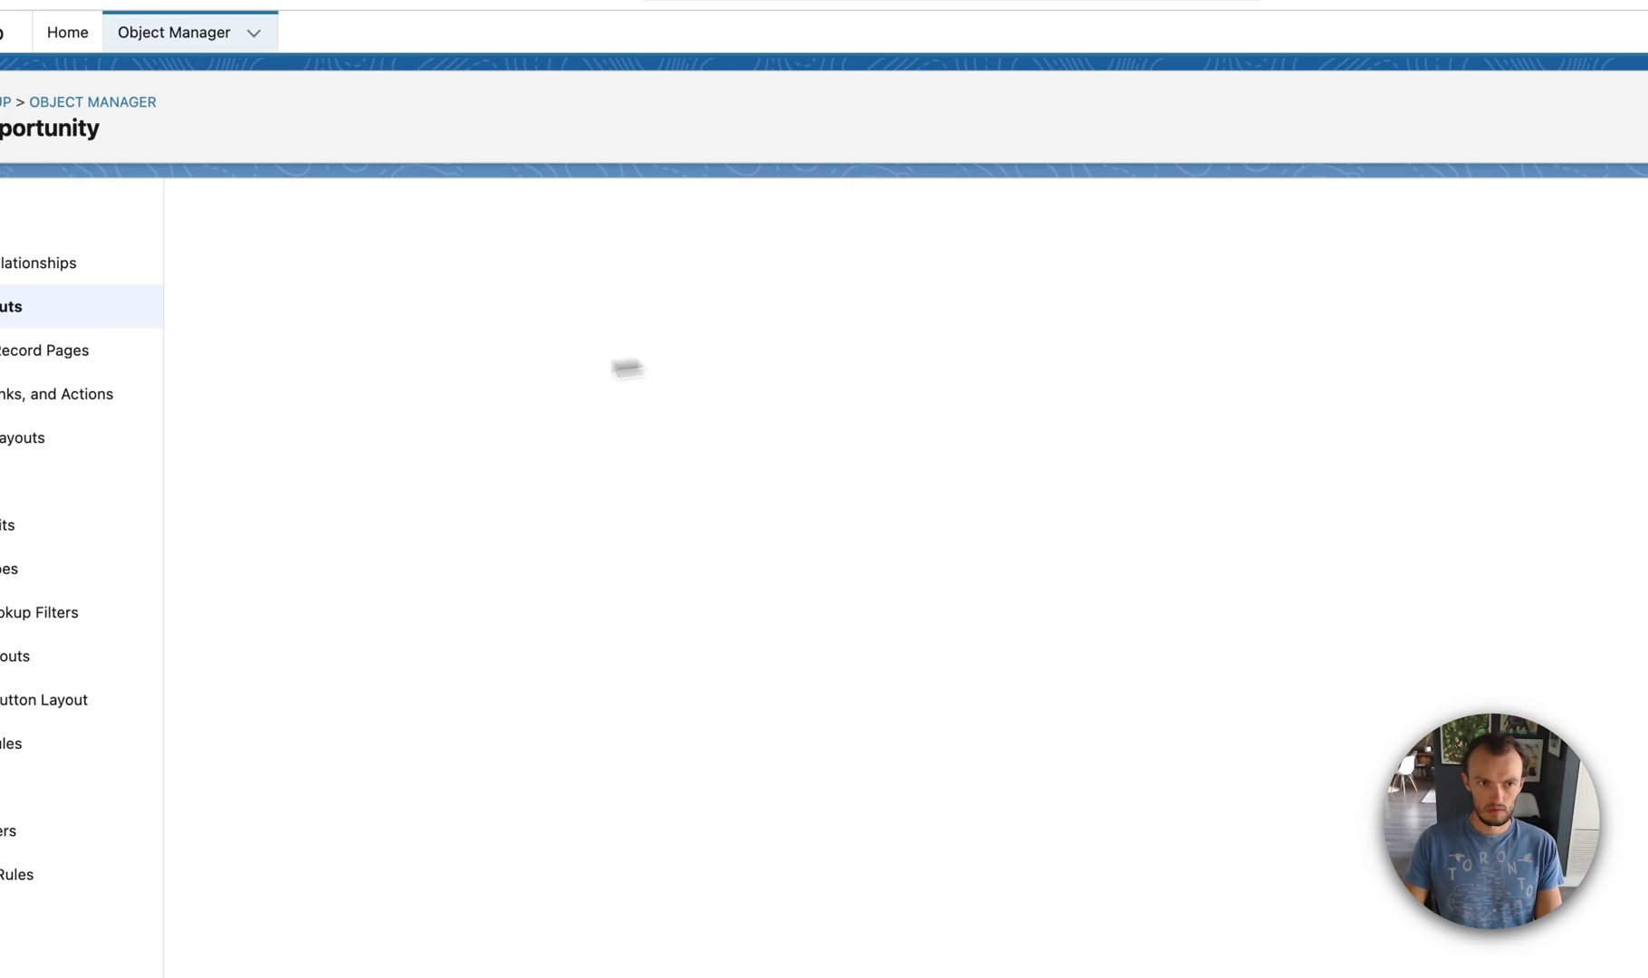
scroll(427, 397, down, 4)
scroll(426, 399, down, 3)
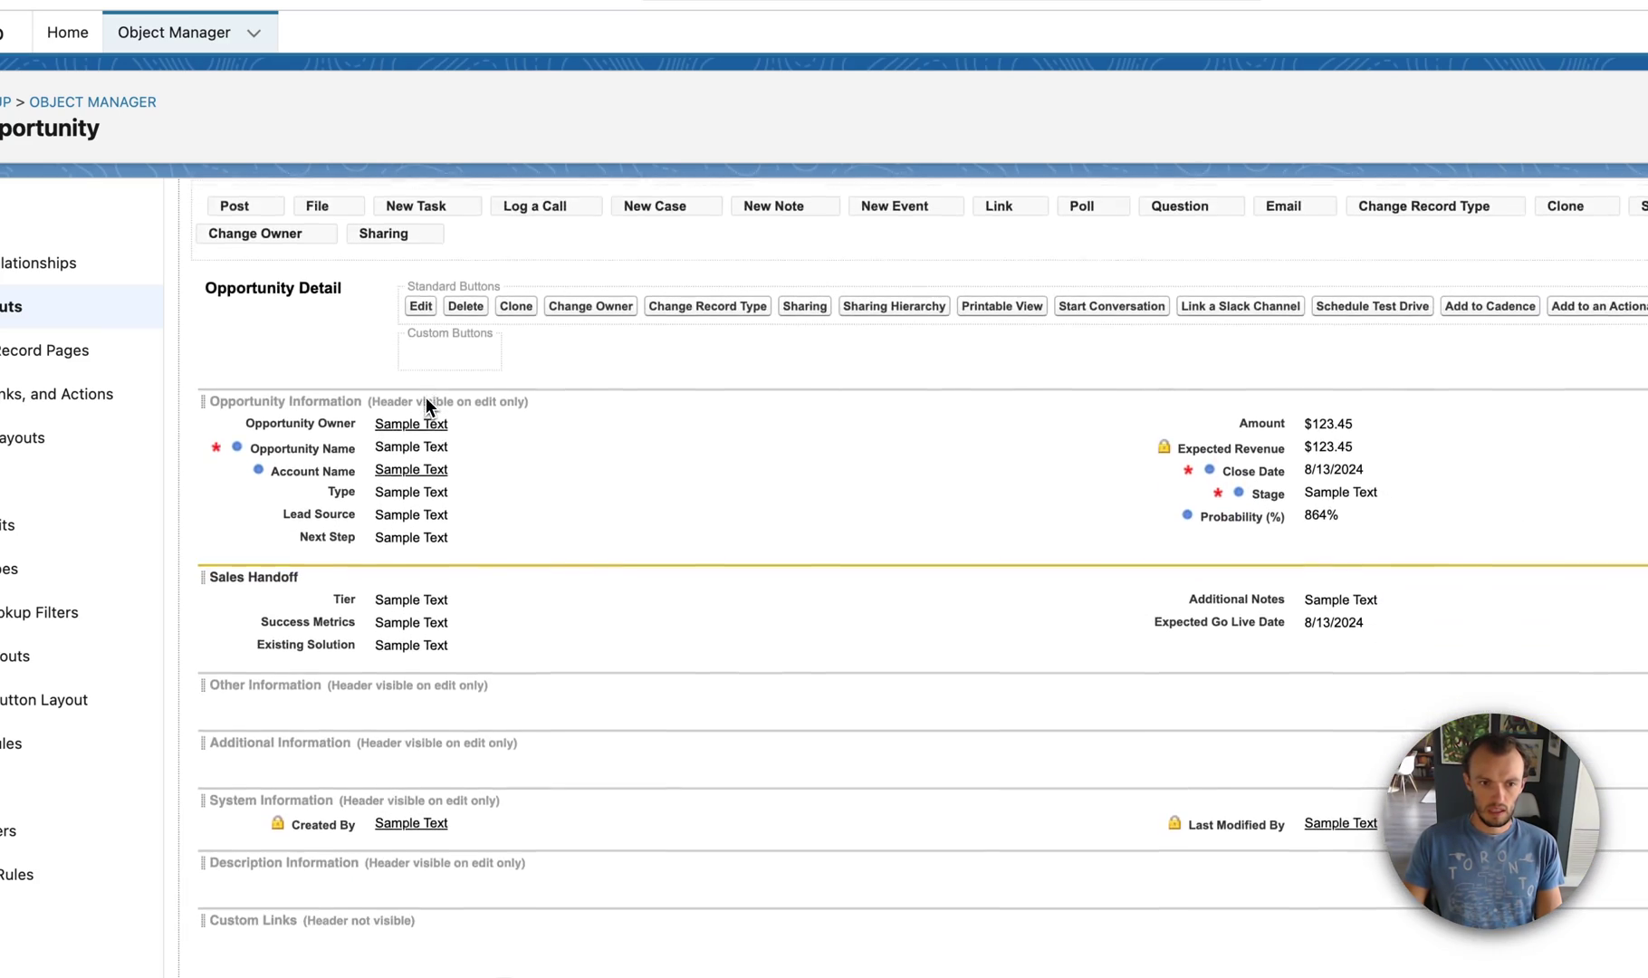
scroll(426, 398, up, 2)
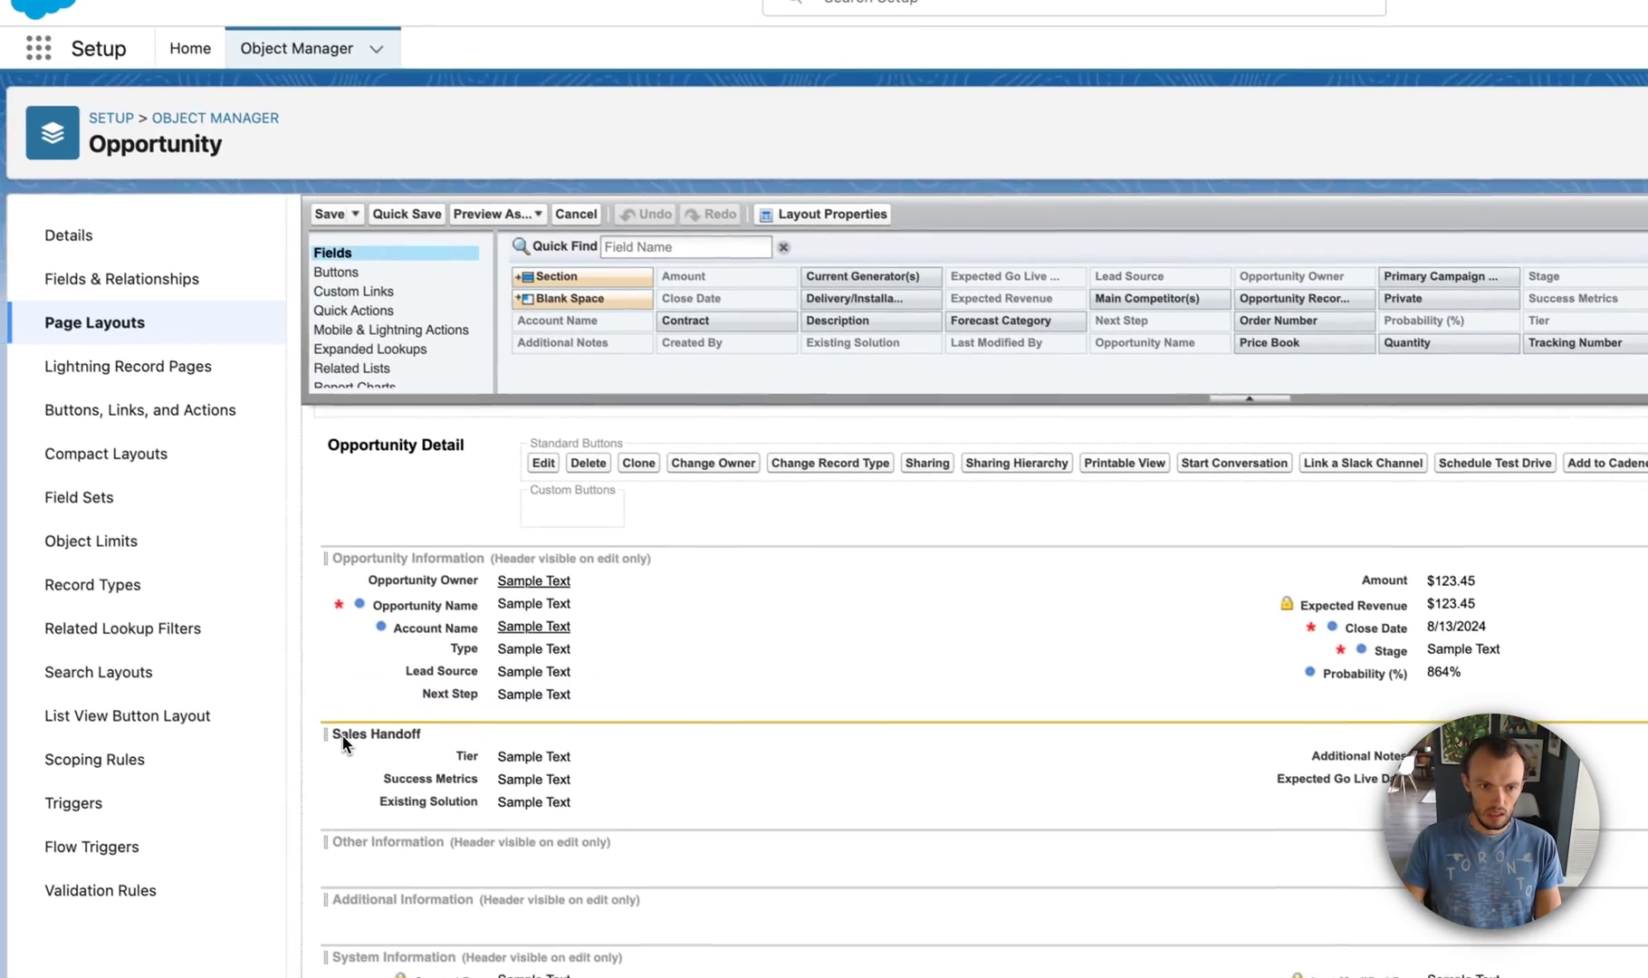
drag(344, 742, 711, 286)
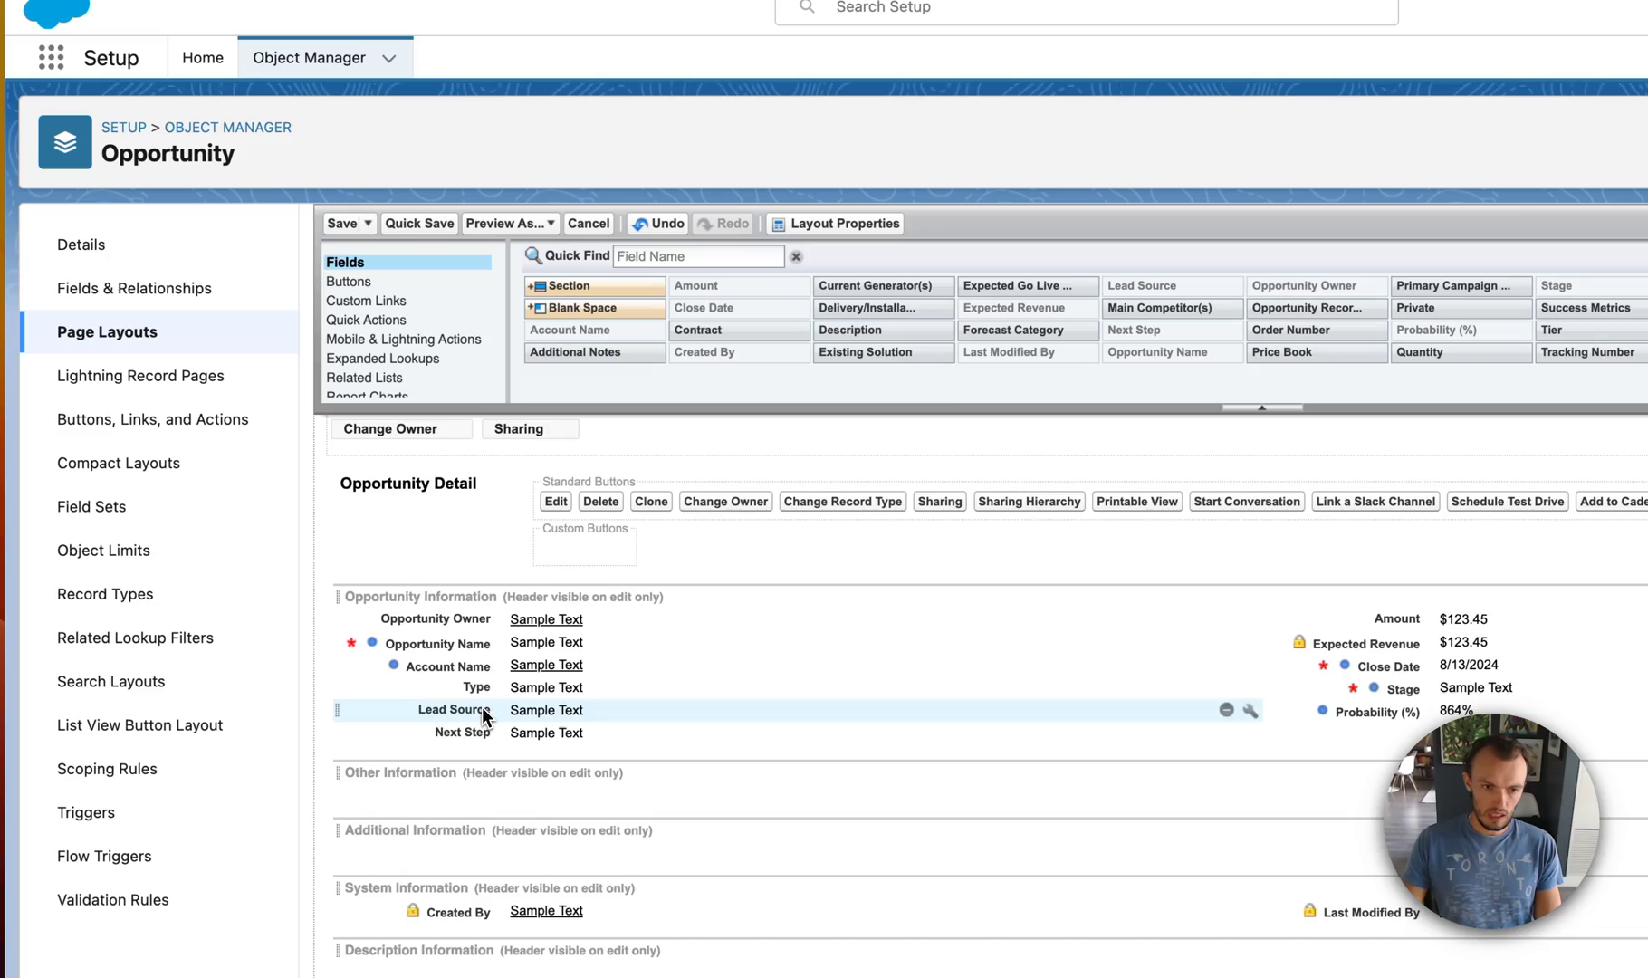
drag(483, 717, 742, 376)
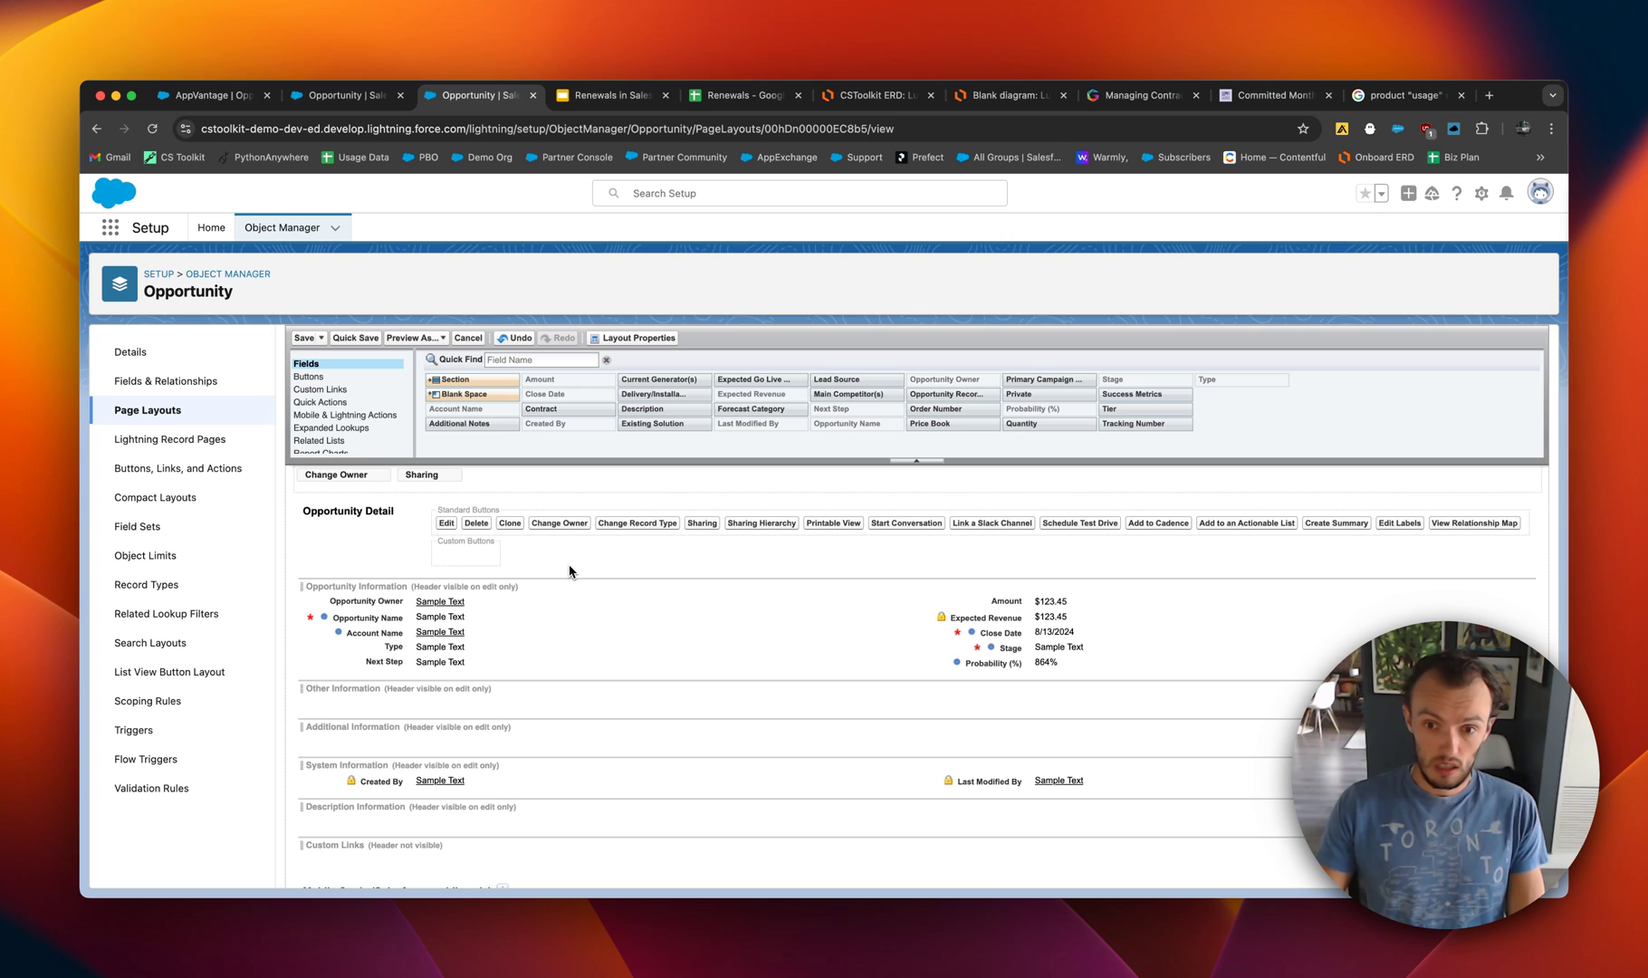
click(303, 339)
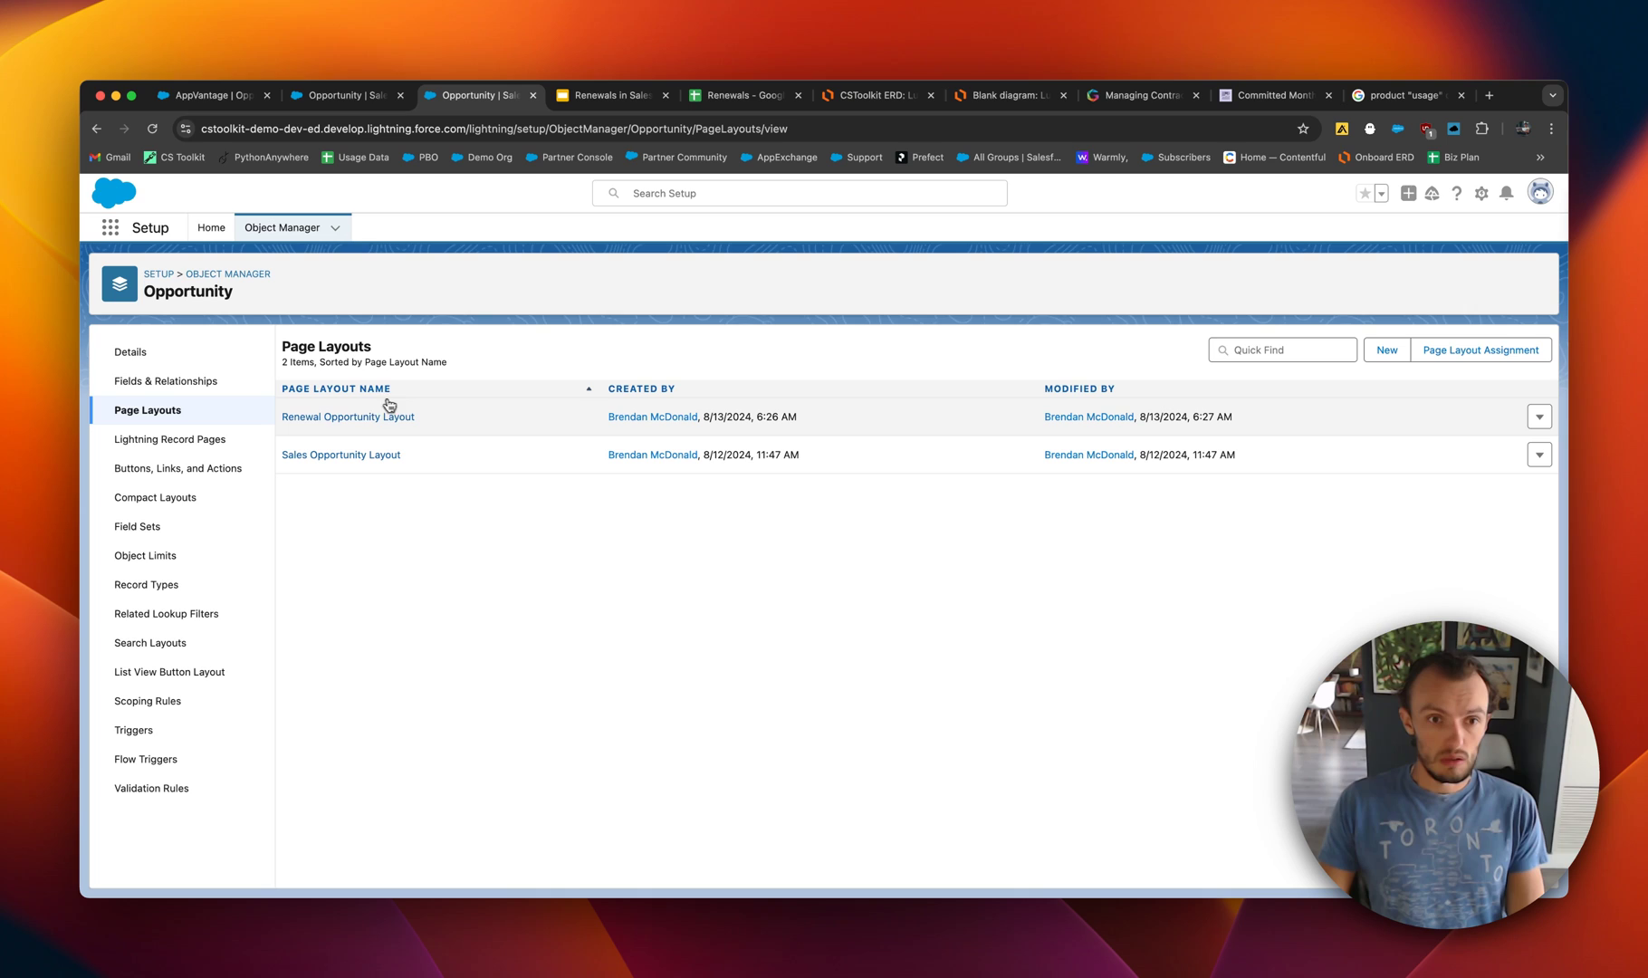
Assign Renewal Opportunity Layout to the Renewal record type column for every profile and save.
click(1478, 353)
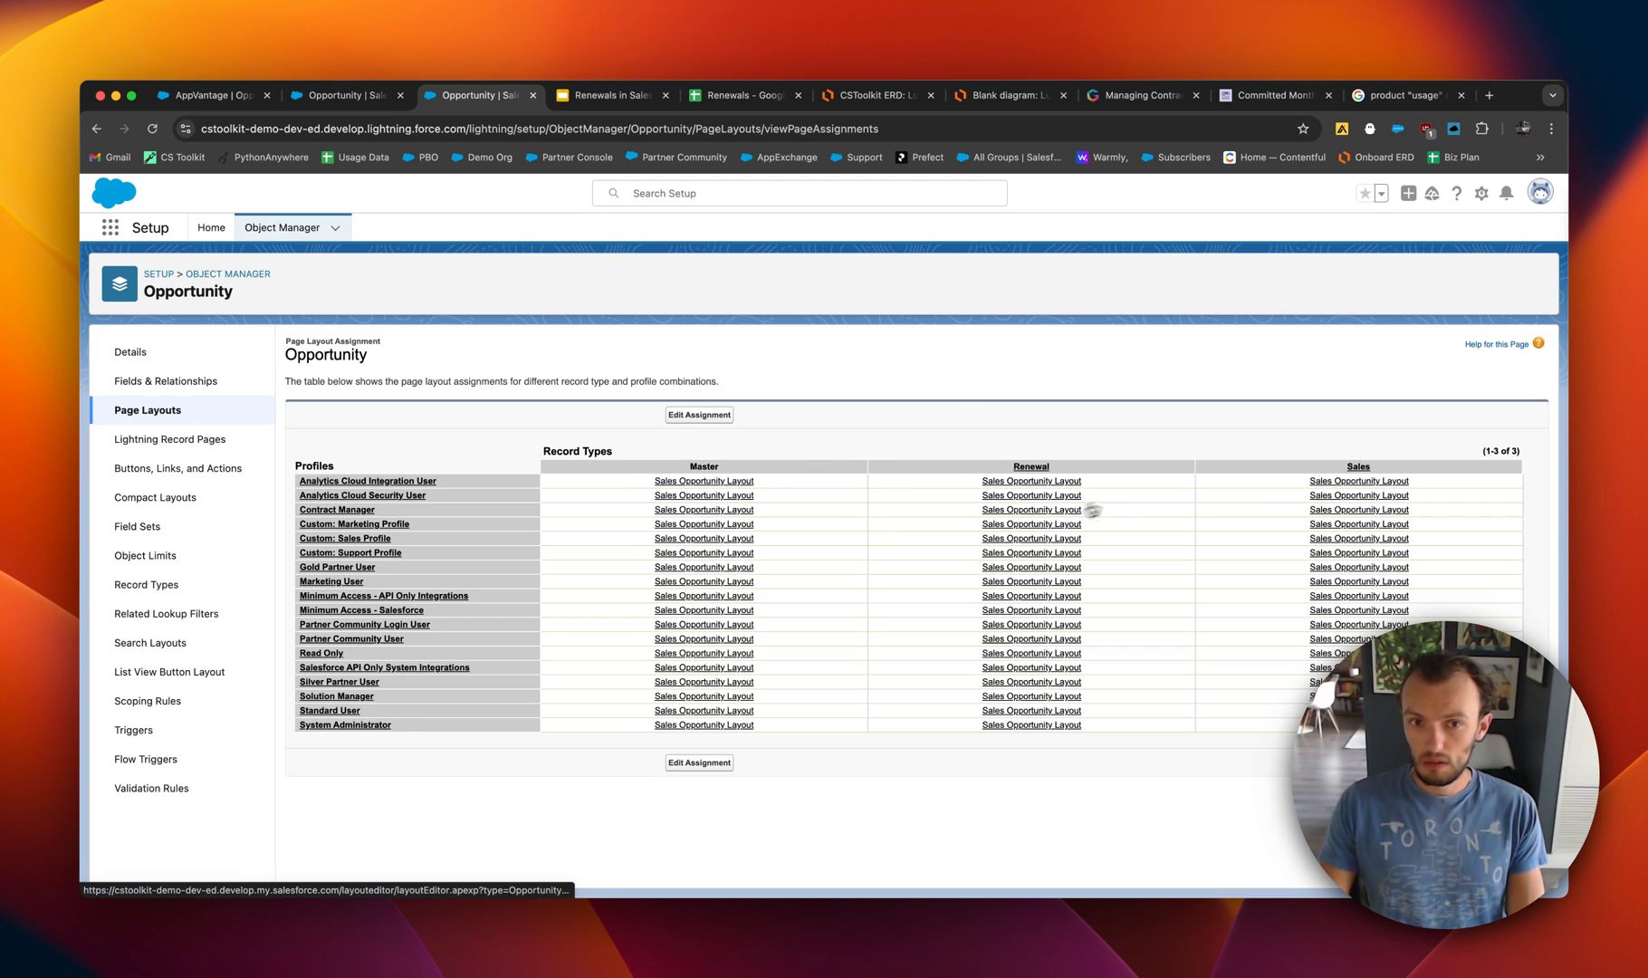
click(699, 414)
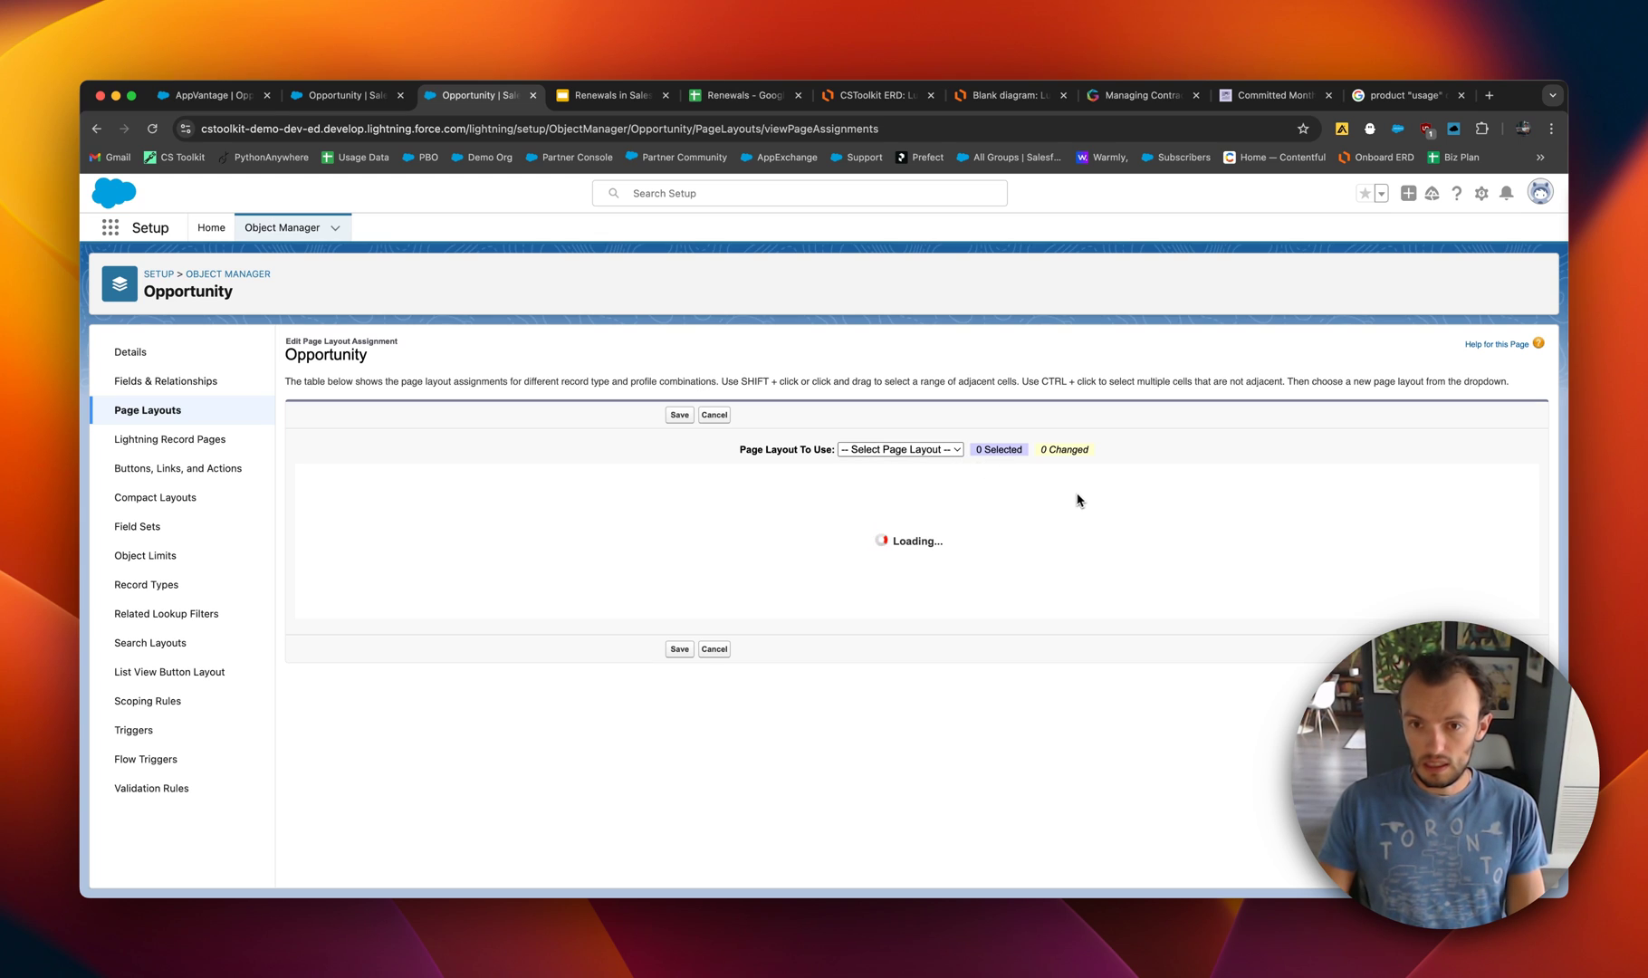
click(922, 513)
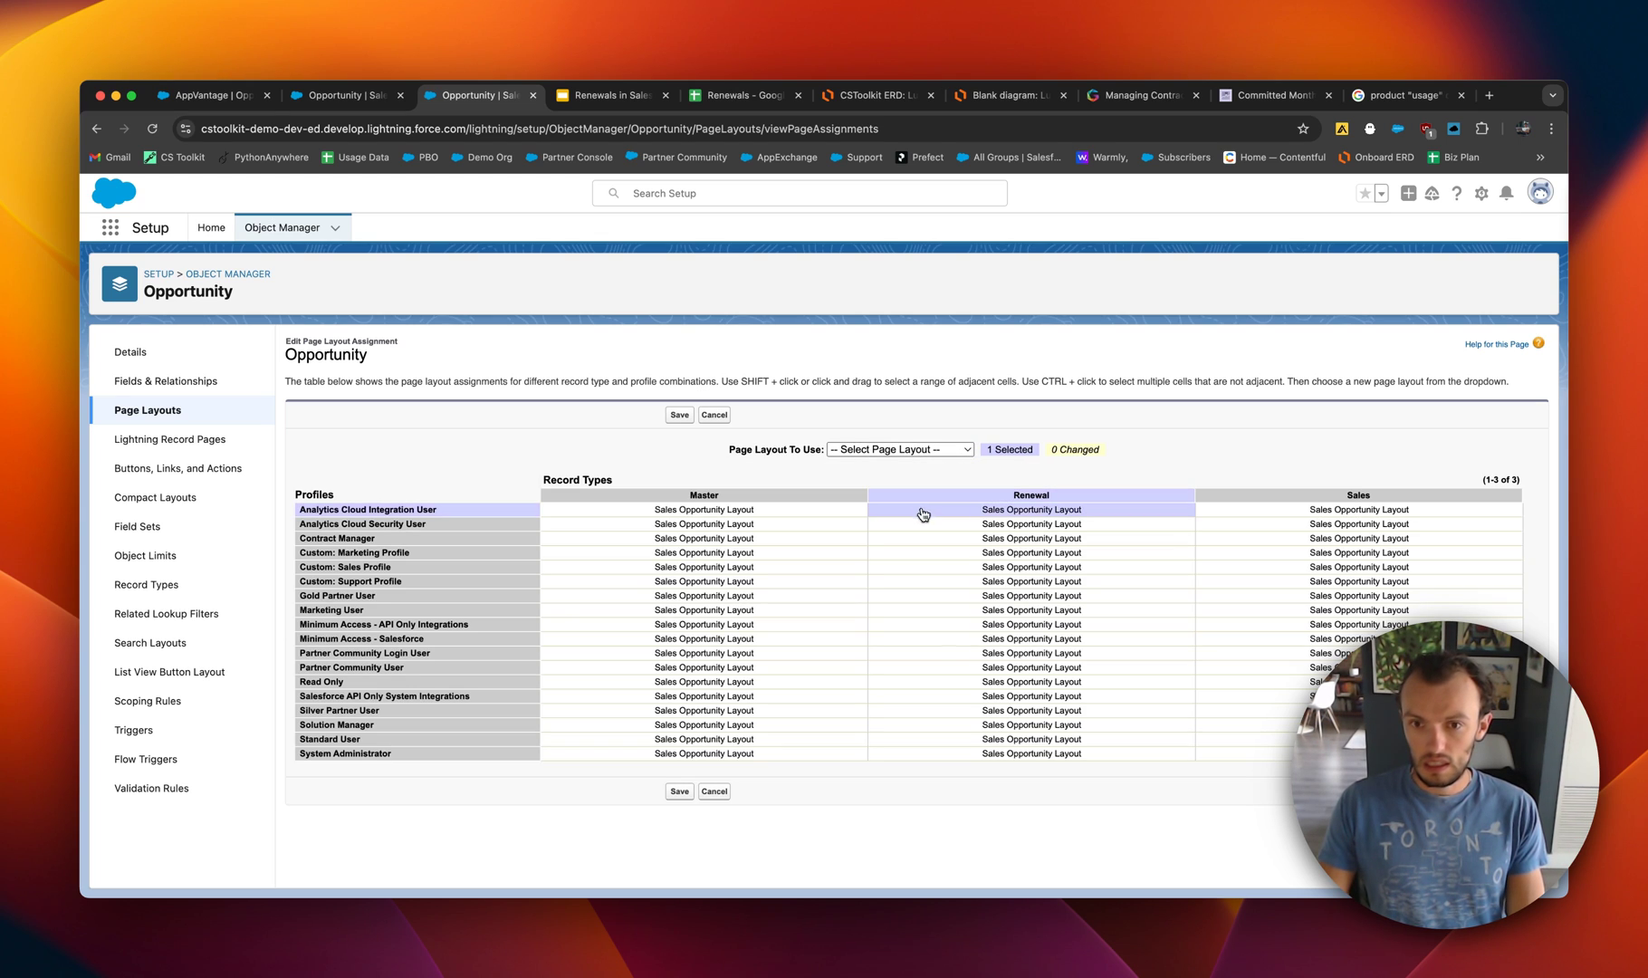
shift+click(924, 752)
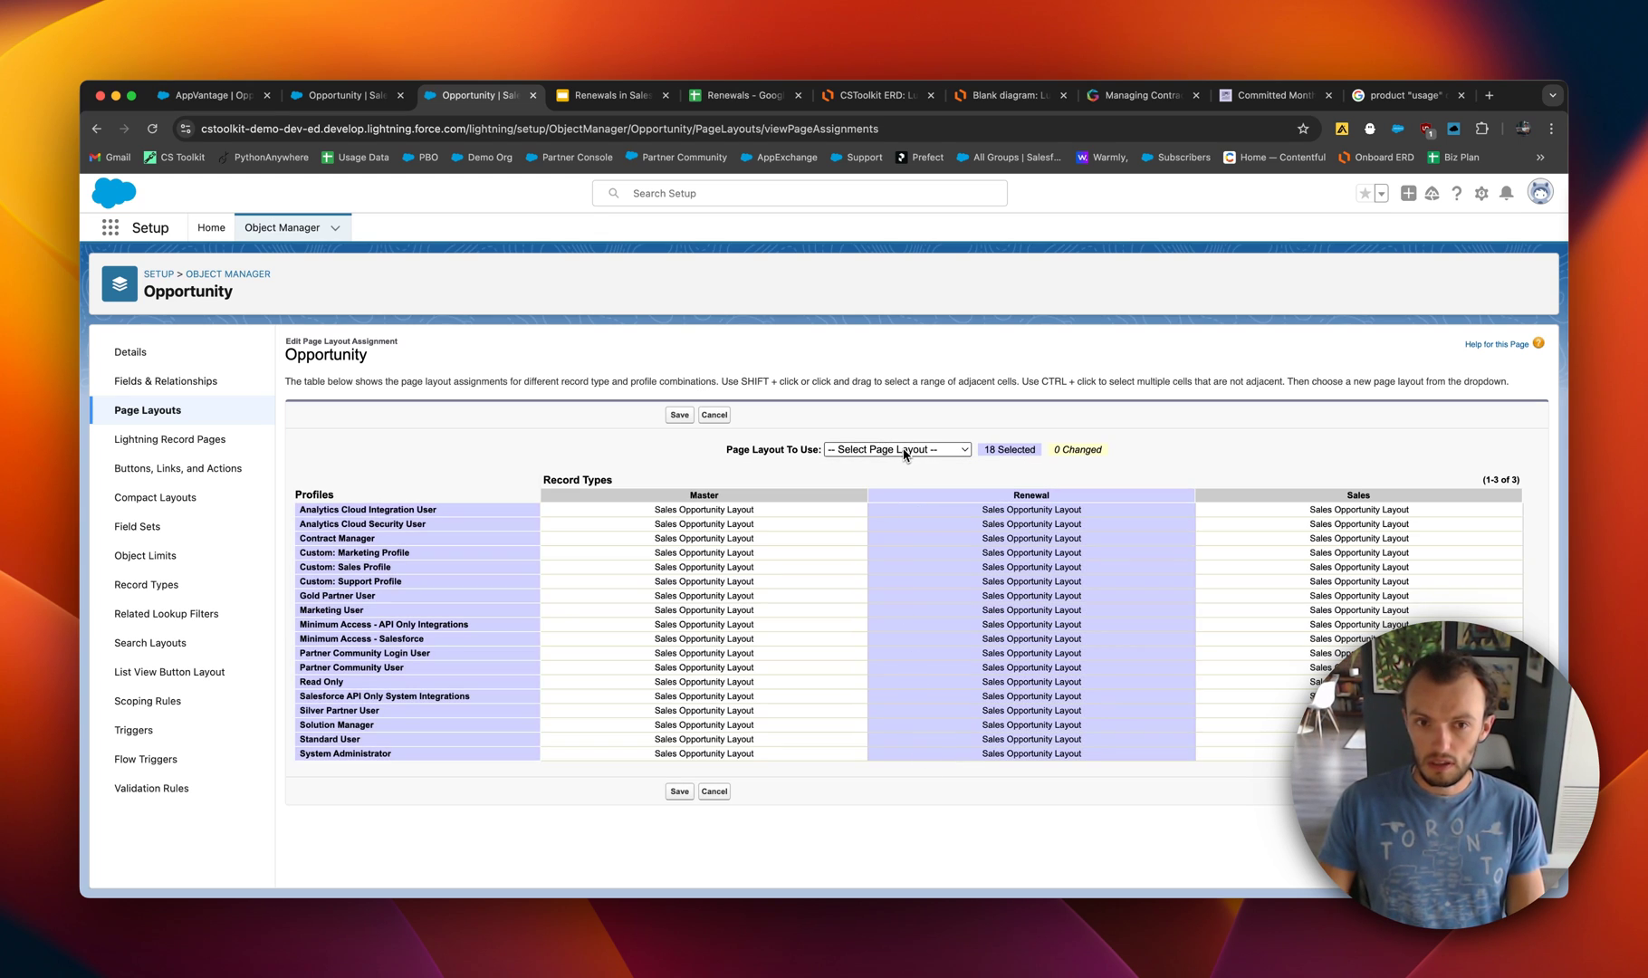
click(950, 450)
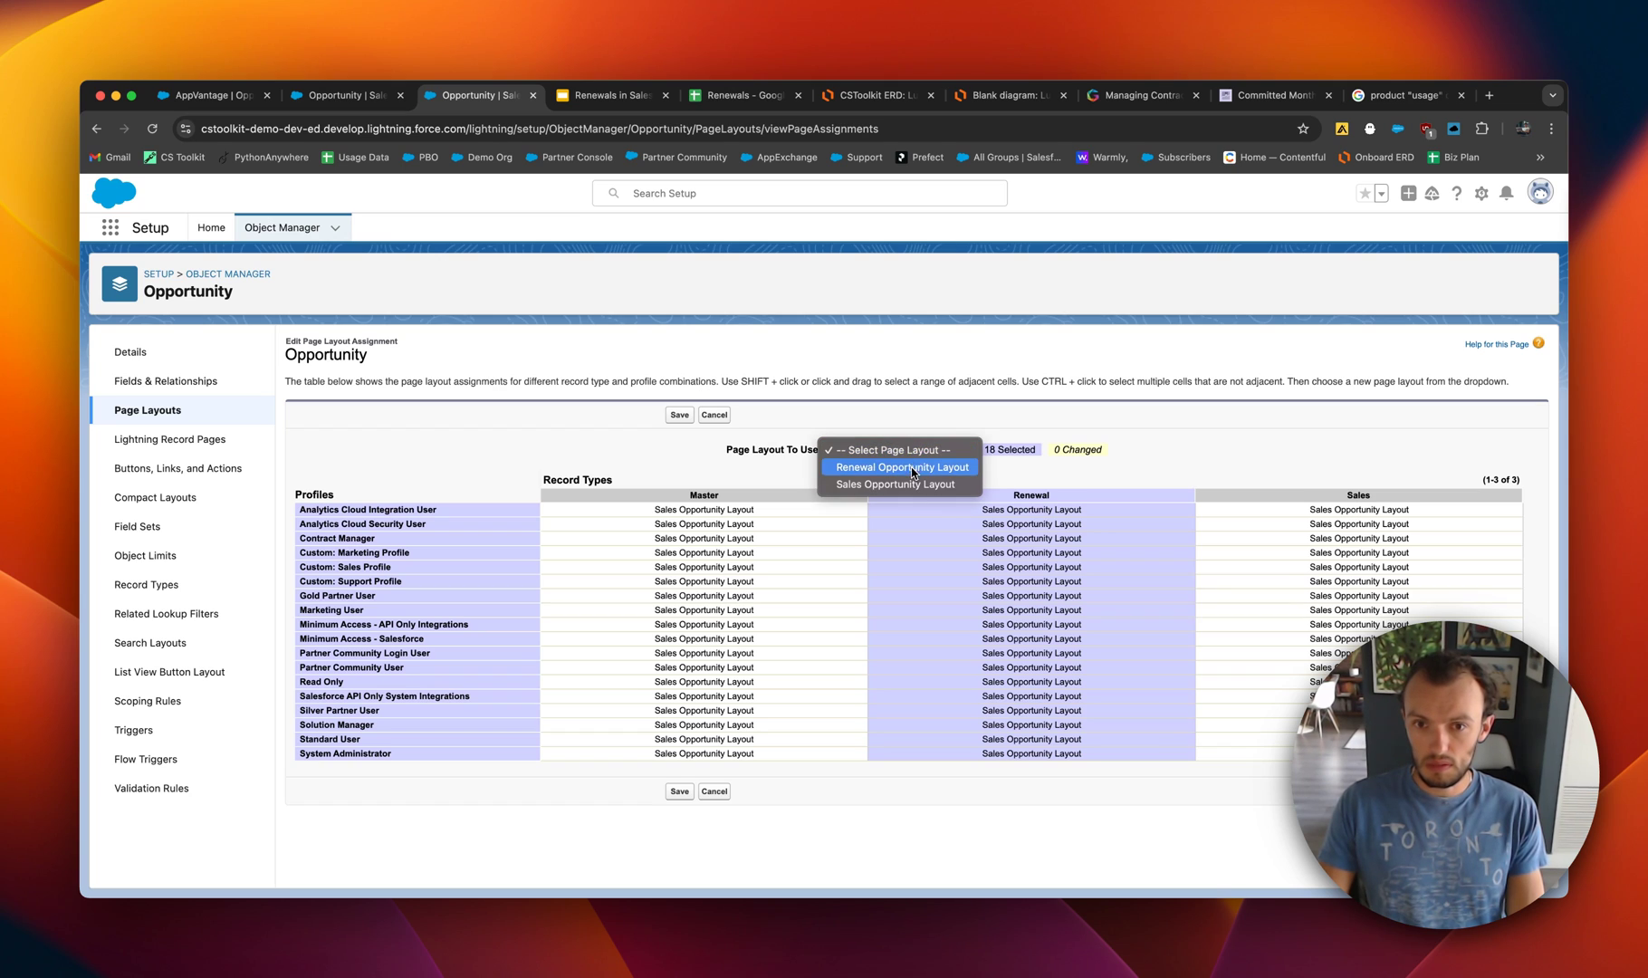
click(912, 466)
click(679, 790)
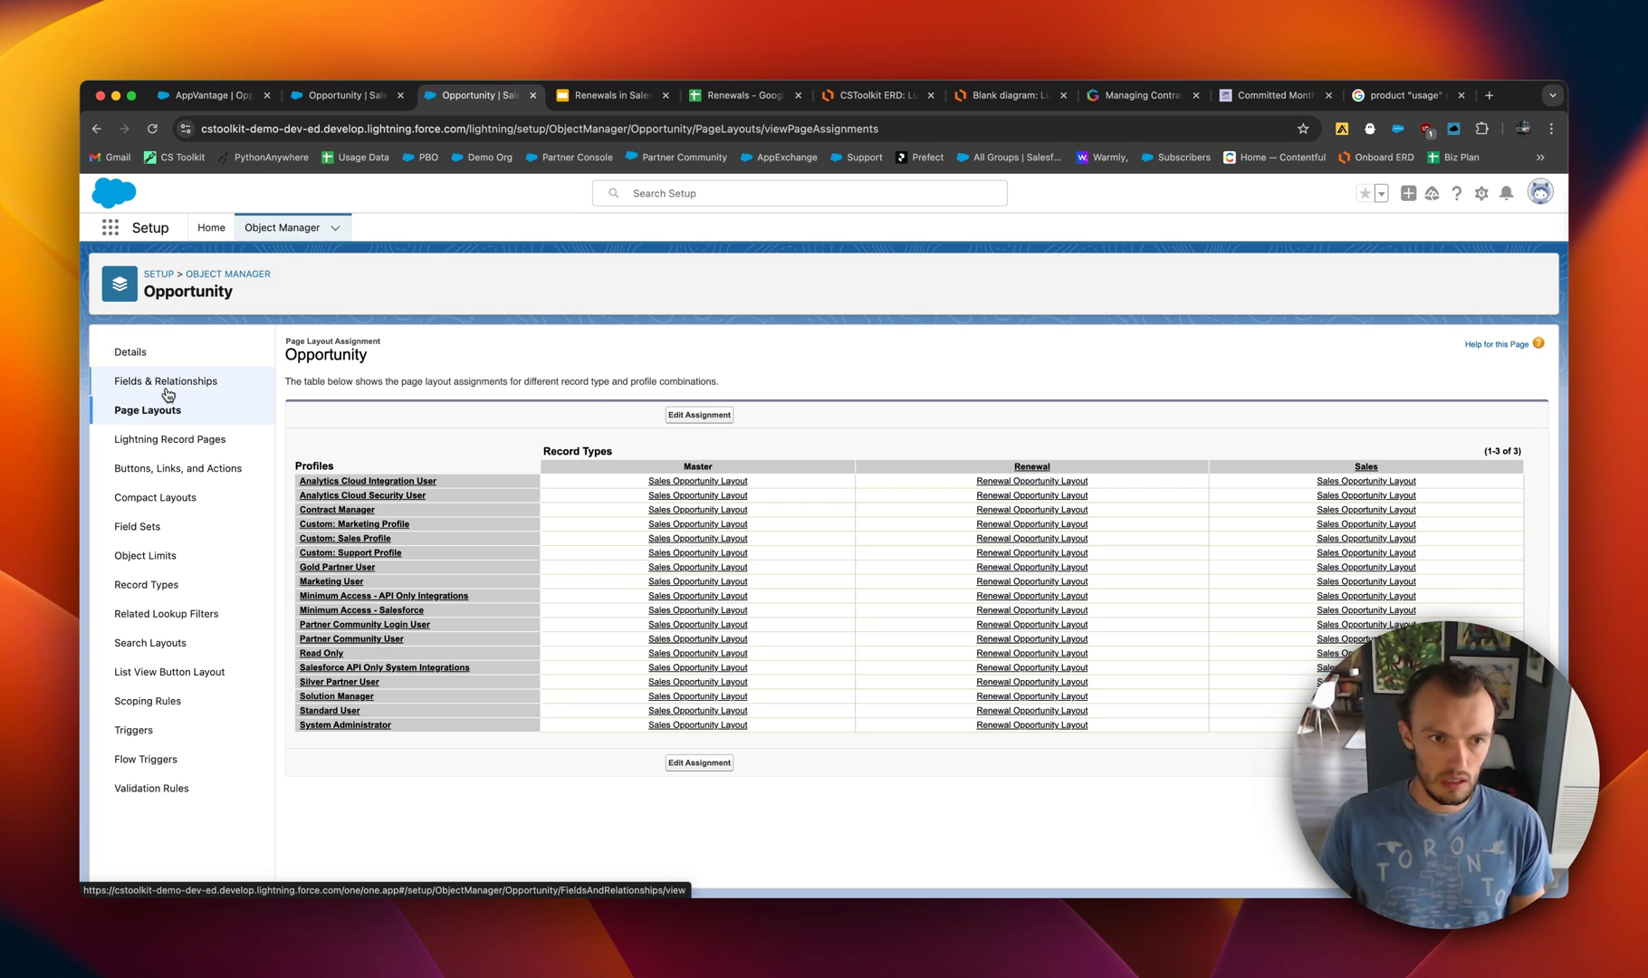
Add the Opportunity Record Type field to Sales Opportunity Layout and save.
click(147, 412)
click(359, 418)
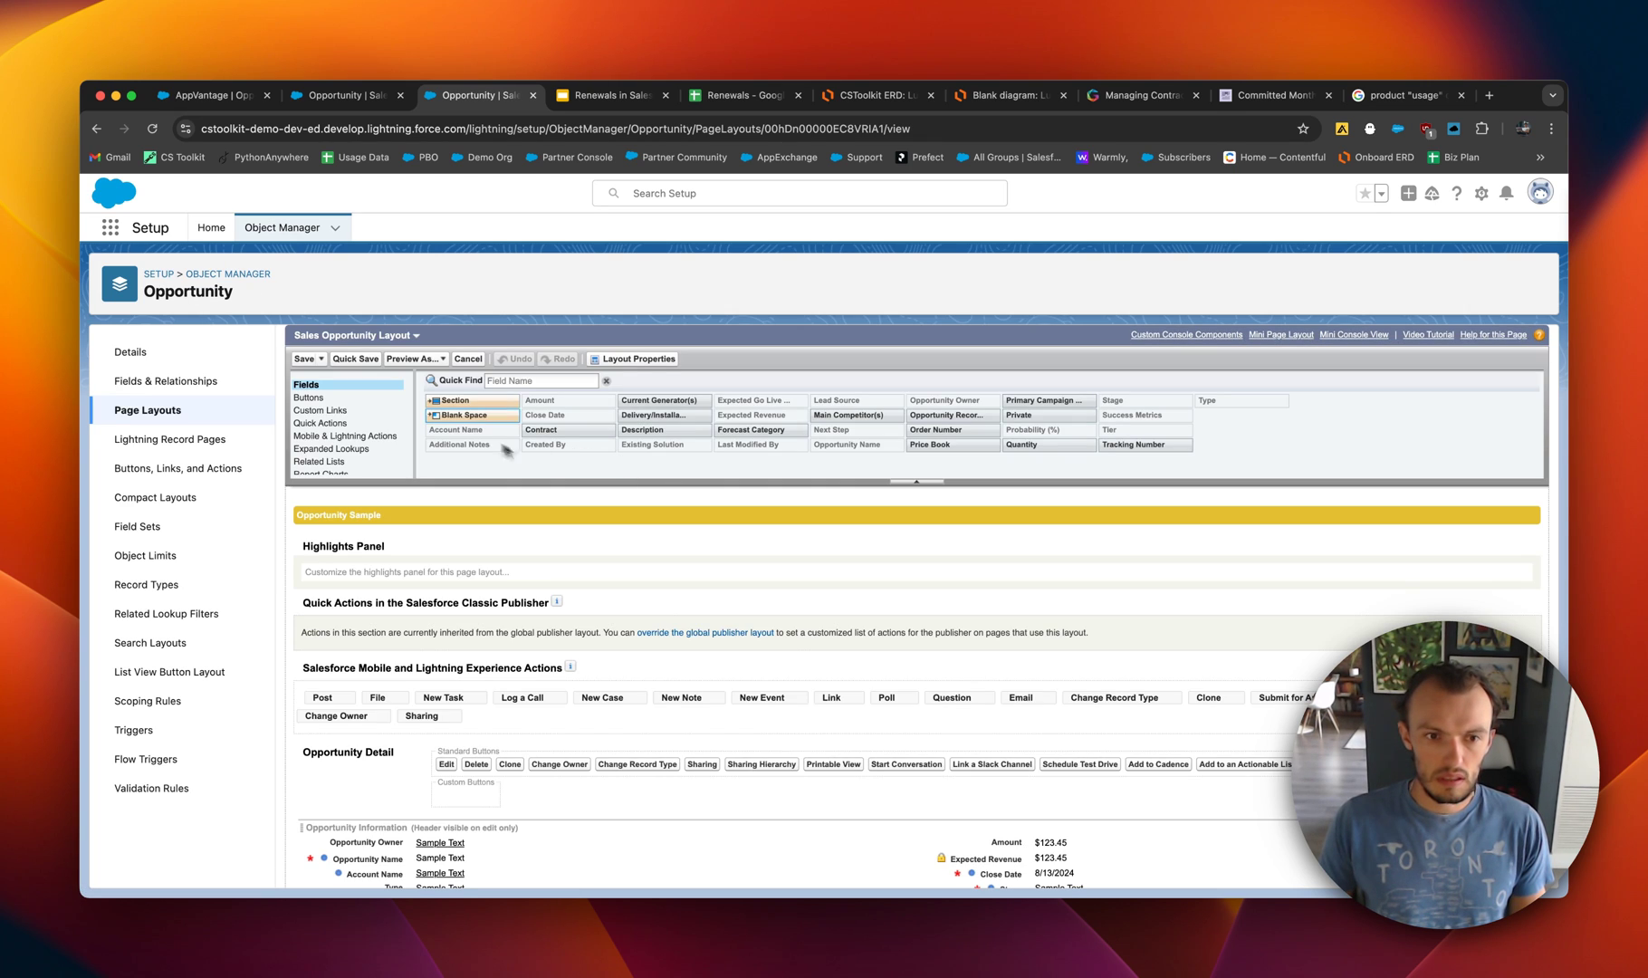
click(519, 381)
text(re)
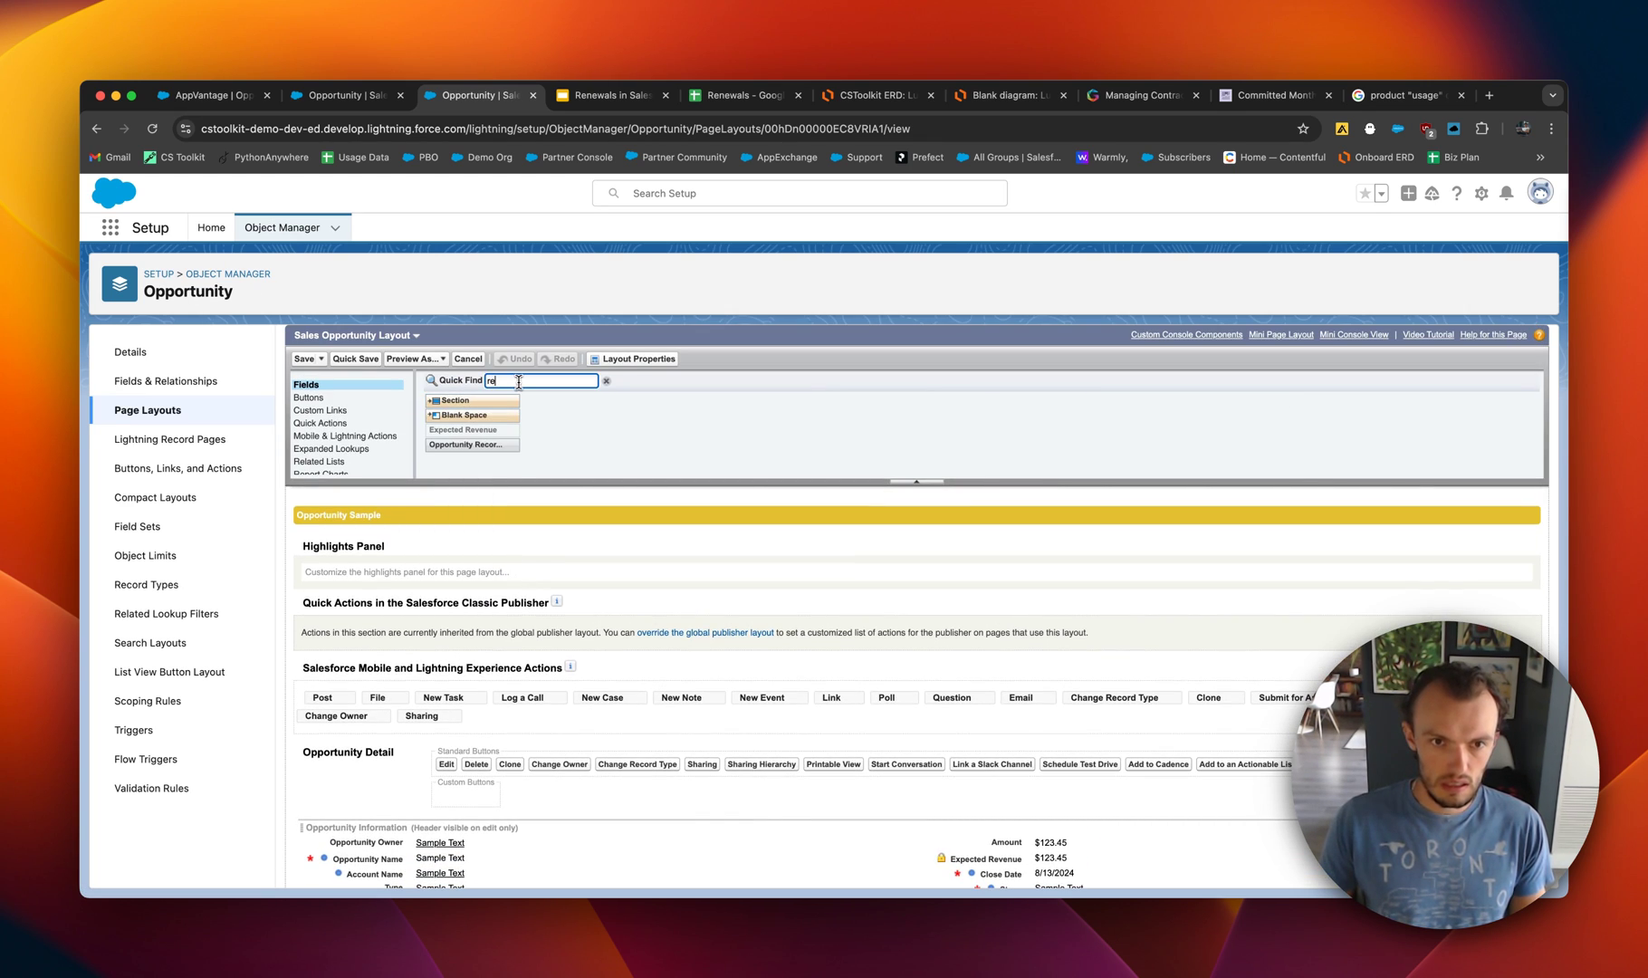
scroll(529, 418, down, 5)
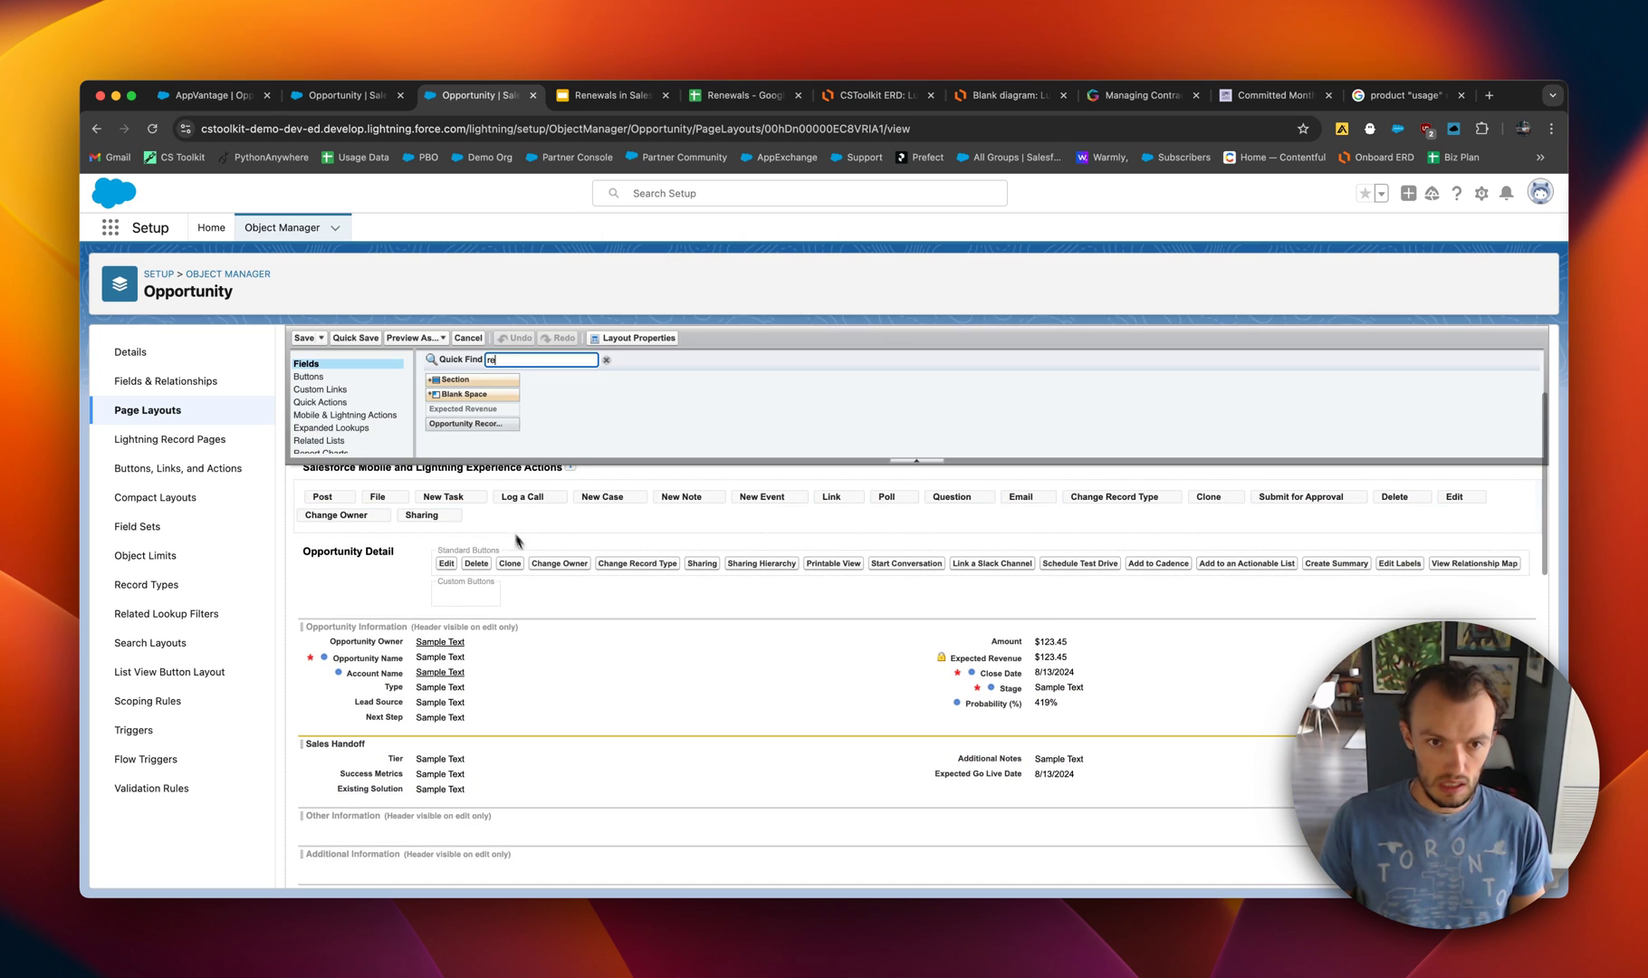
drag(470, 423, 973, 715)
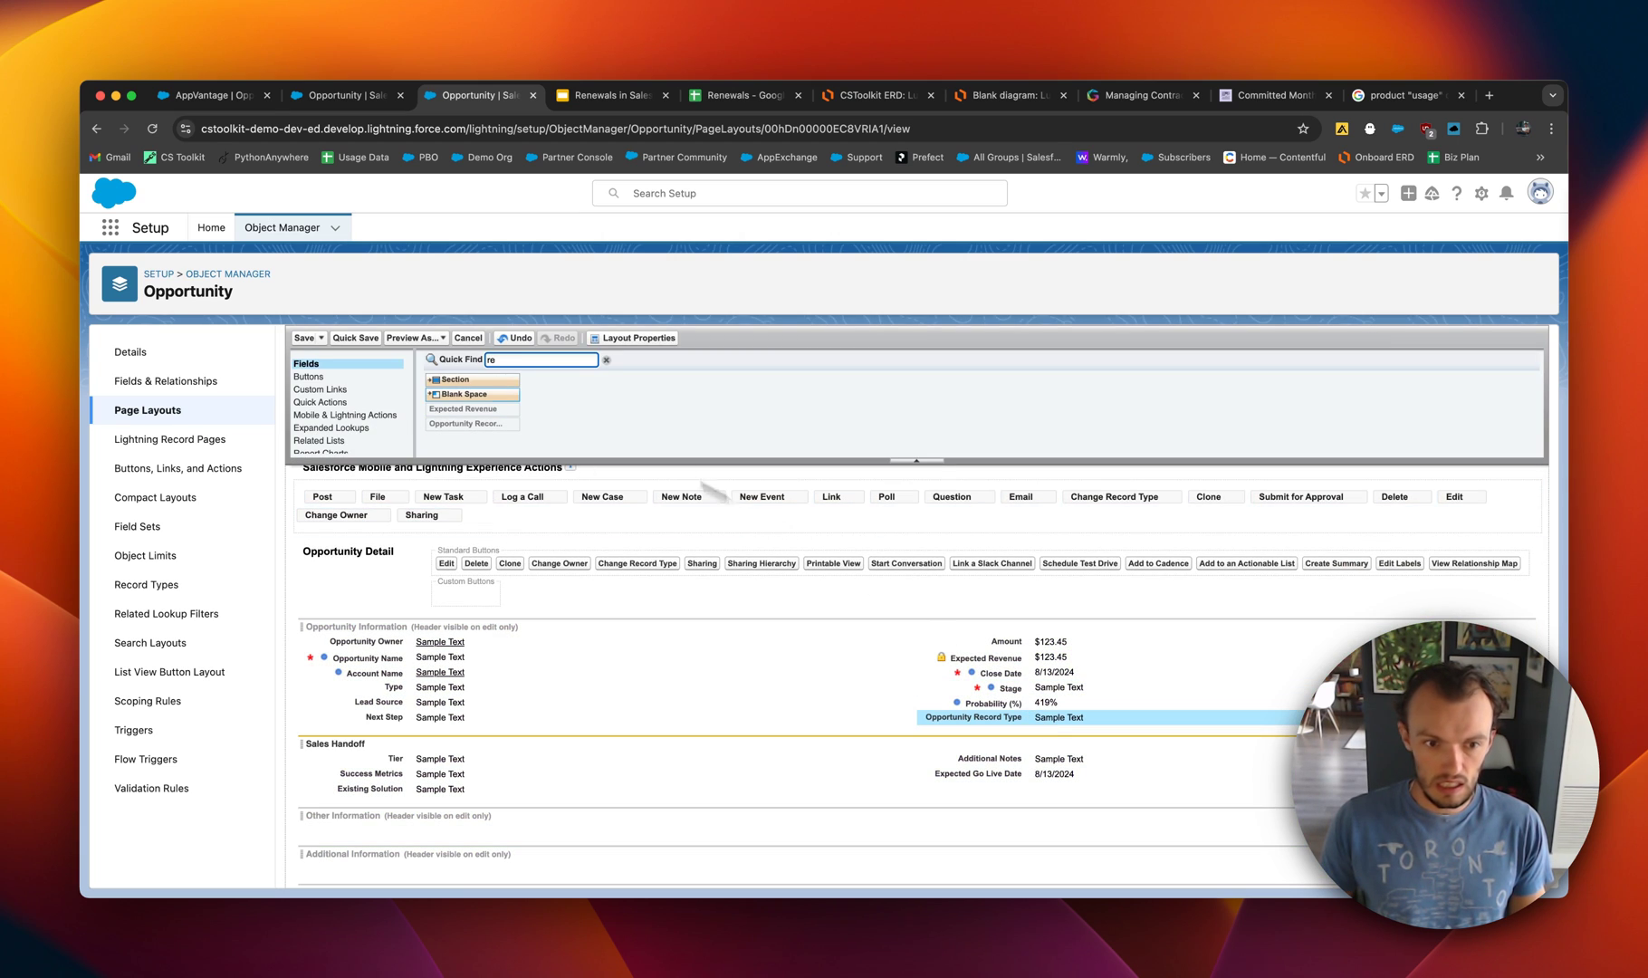
click(303, 339)
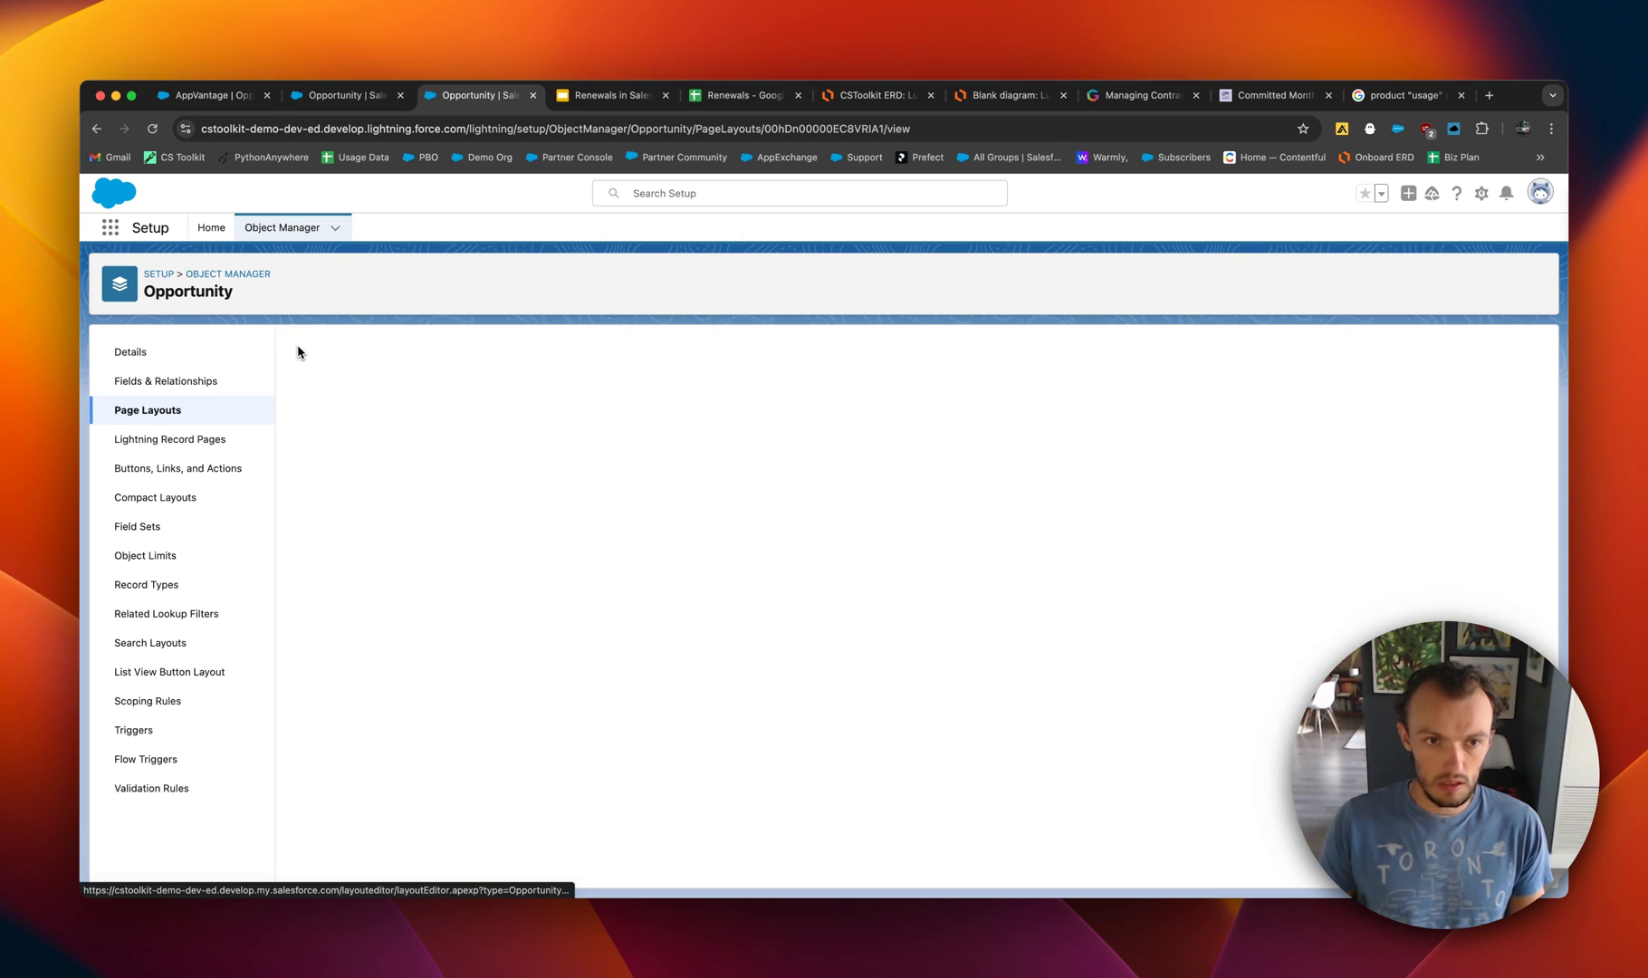
Add Opportunity Record Type to Renewal Opportunity Layout's Opportunity Information section and save.
click(367, 418)
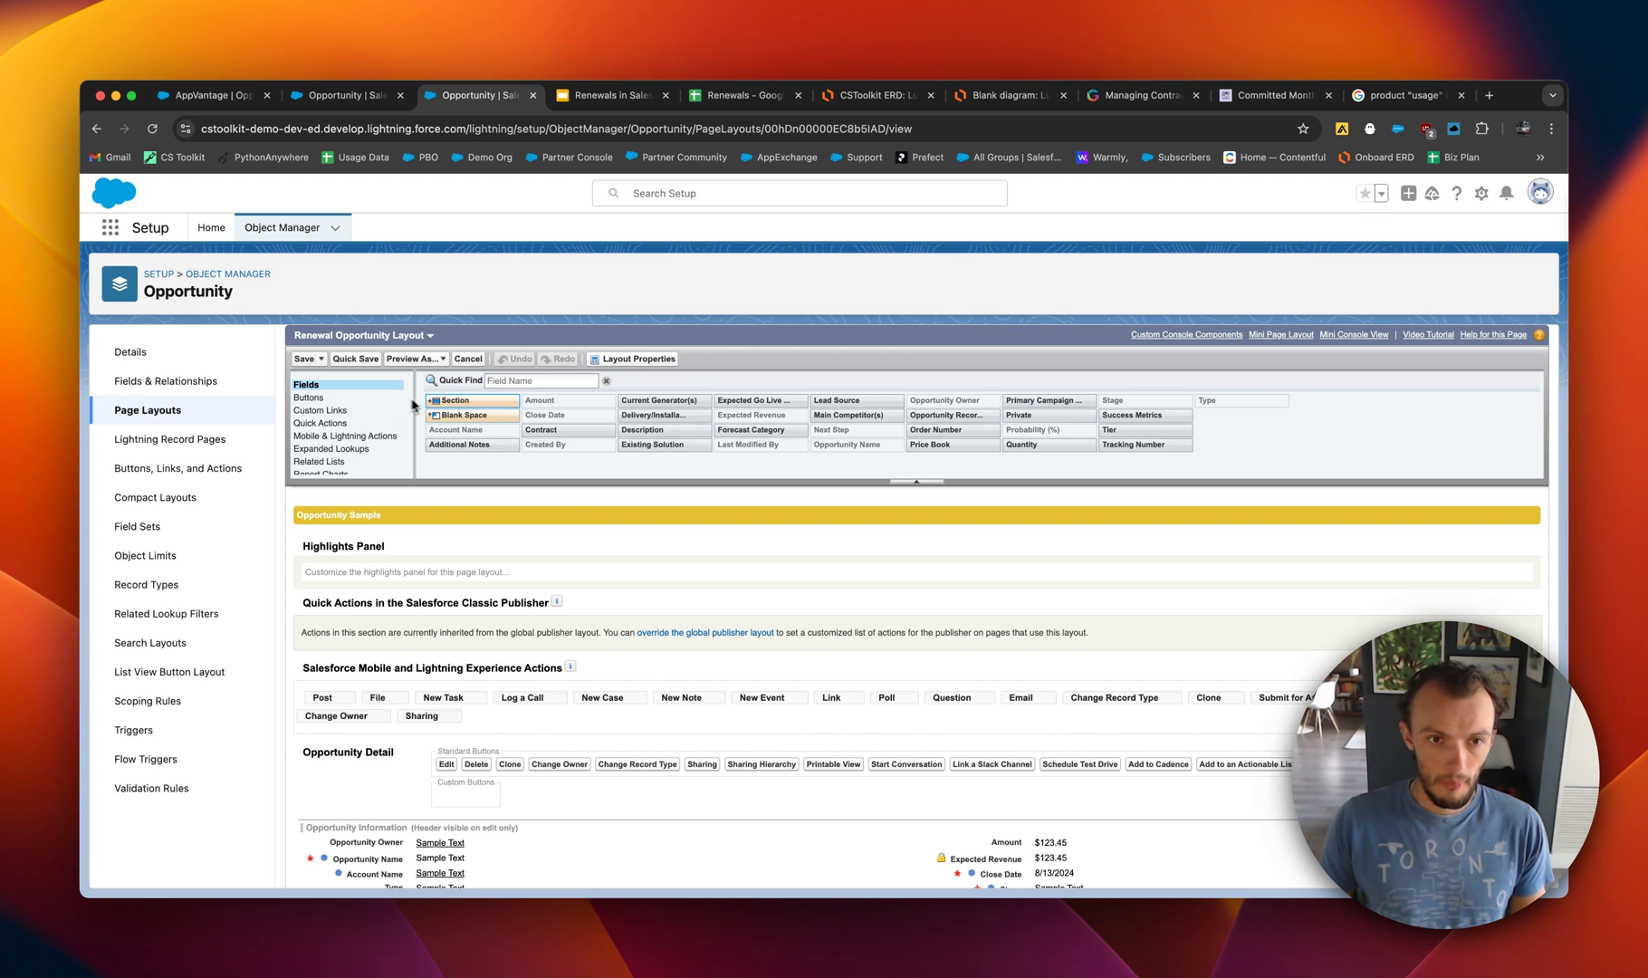
scroll(431, 418, down, 5)
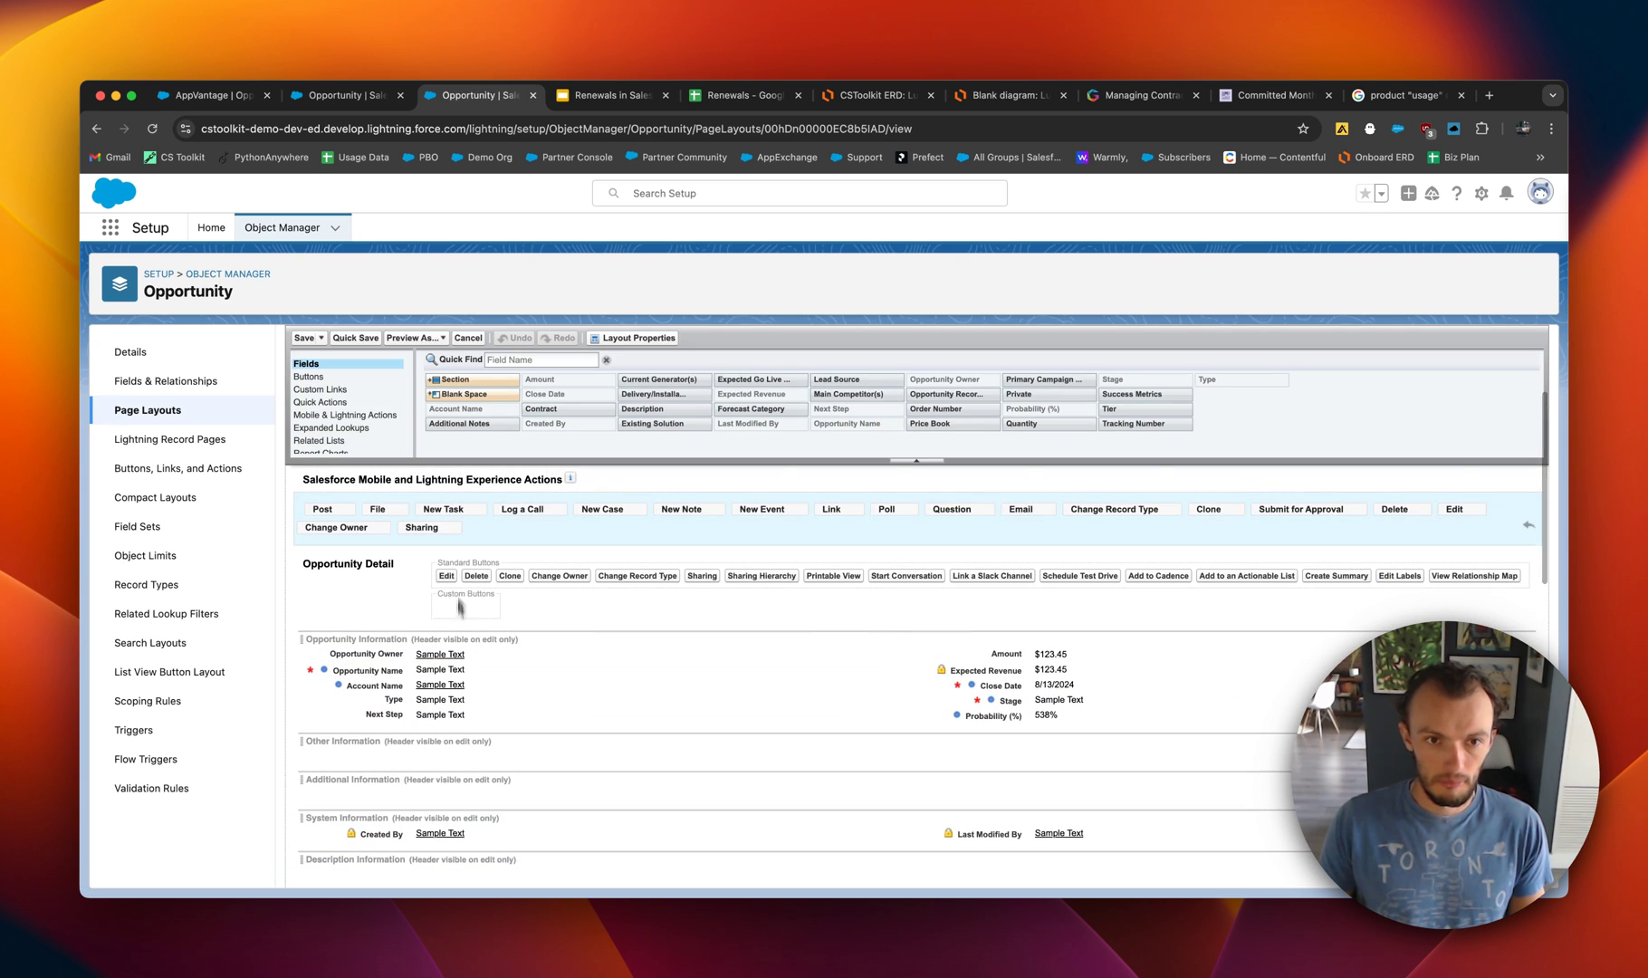
click(541, 359)
text(rec)
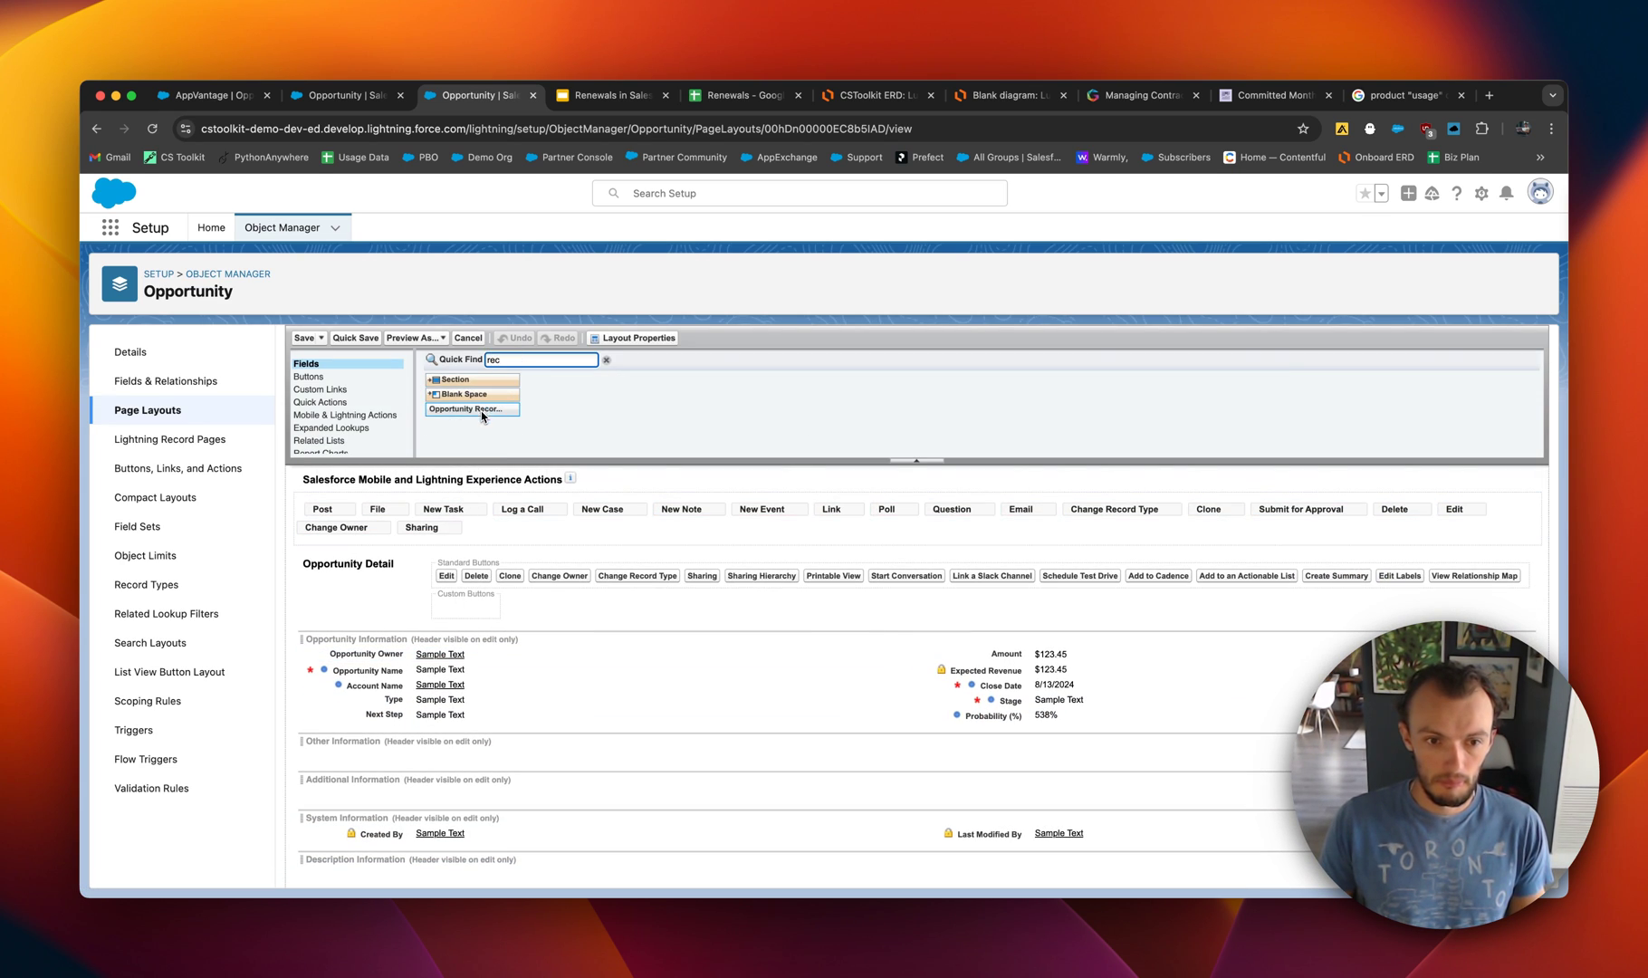
drag(475, 409, 1042, 737)
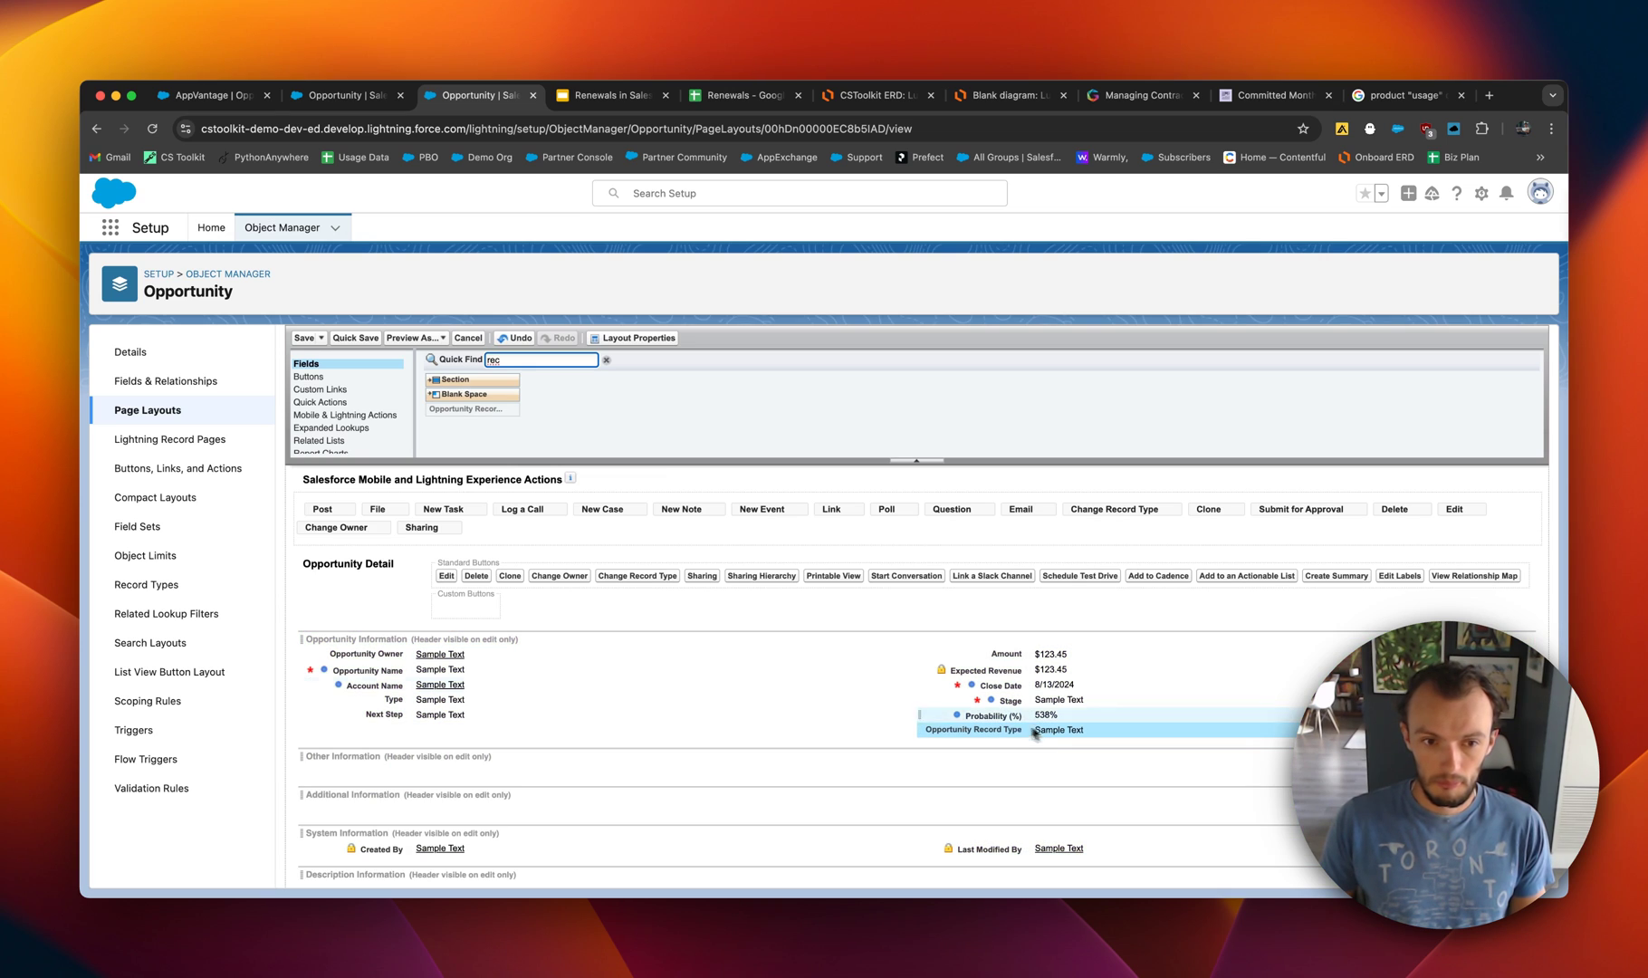
click(304, 338)
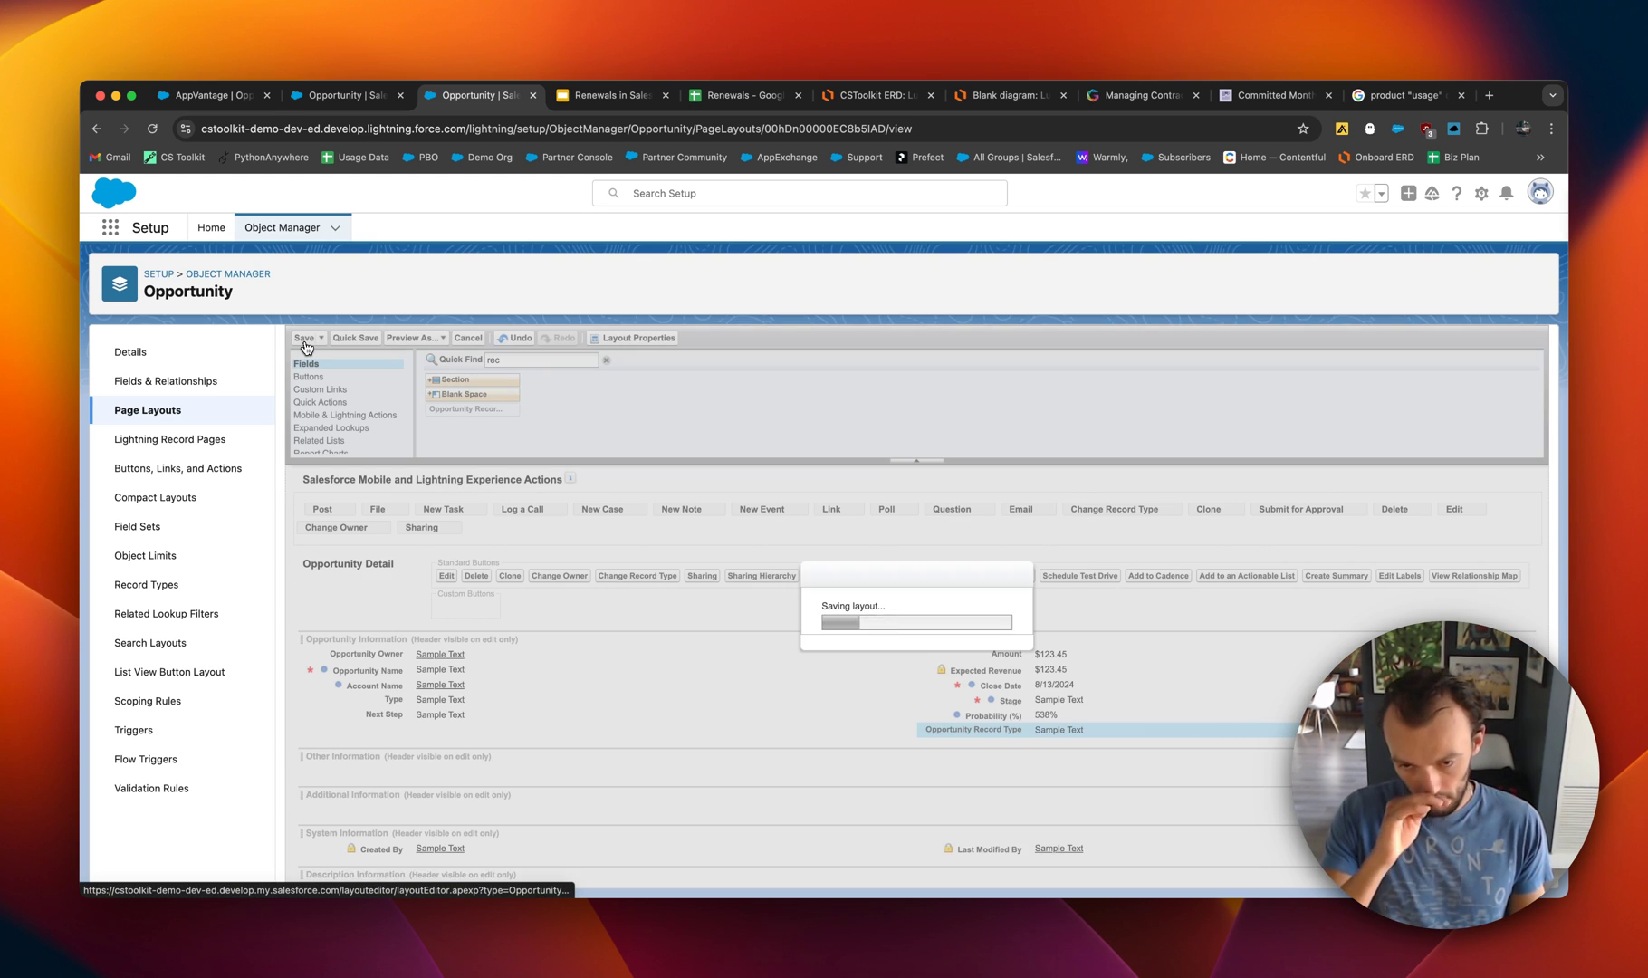
Reload the AppVantage opportunity record and view its details.
click(380, 98)
click(213, 95)
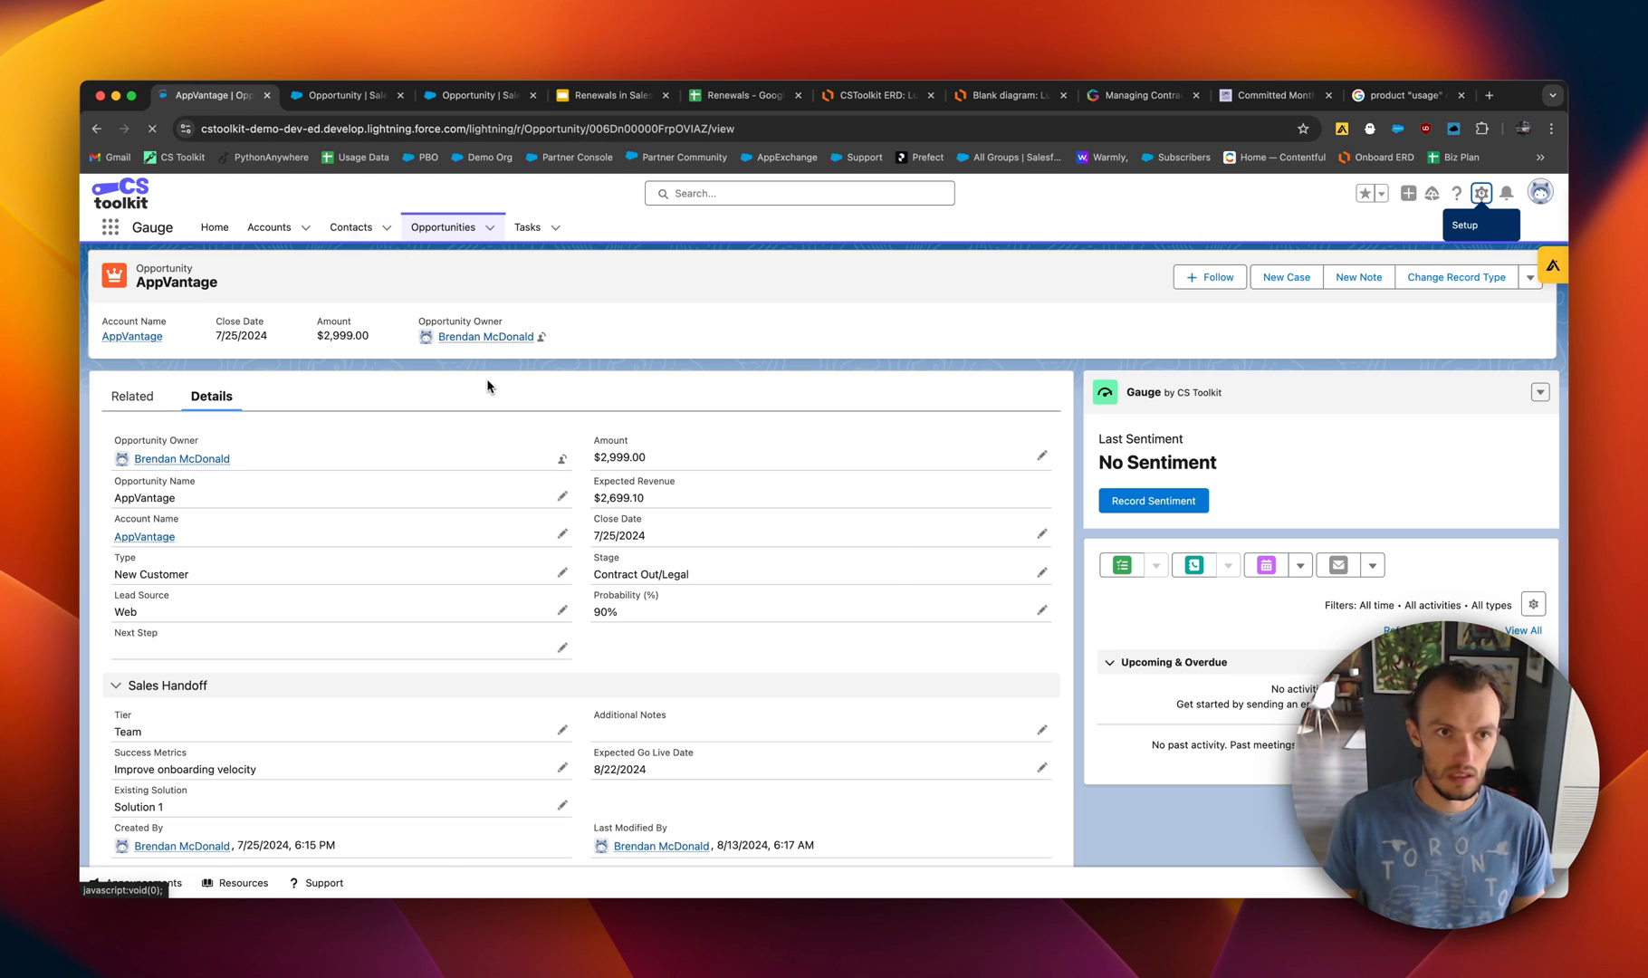
key(super+r)
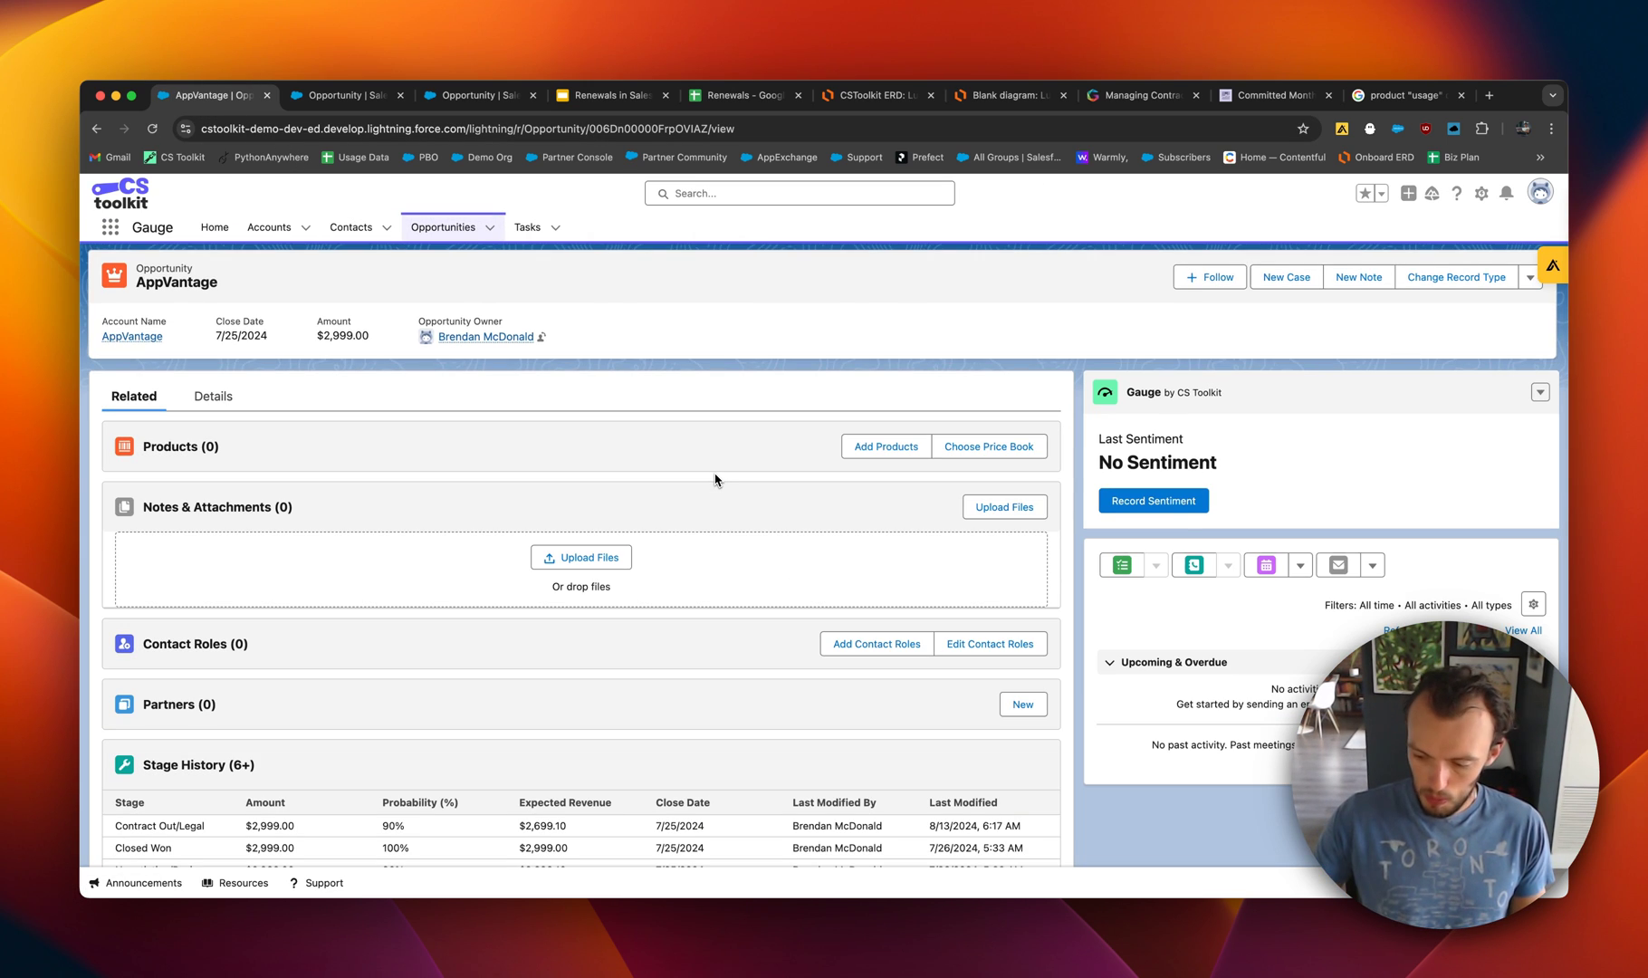
click(201, 403)
scroll(223, 452, down, 1)
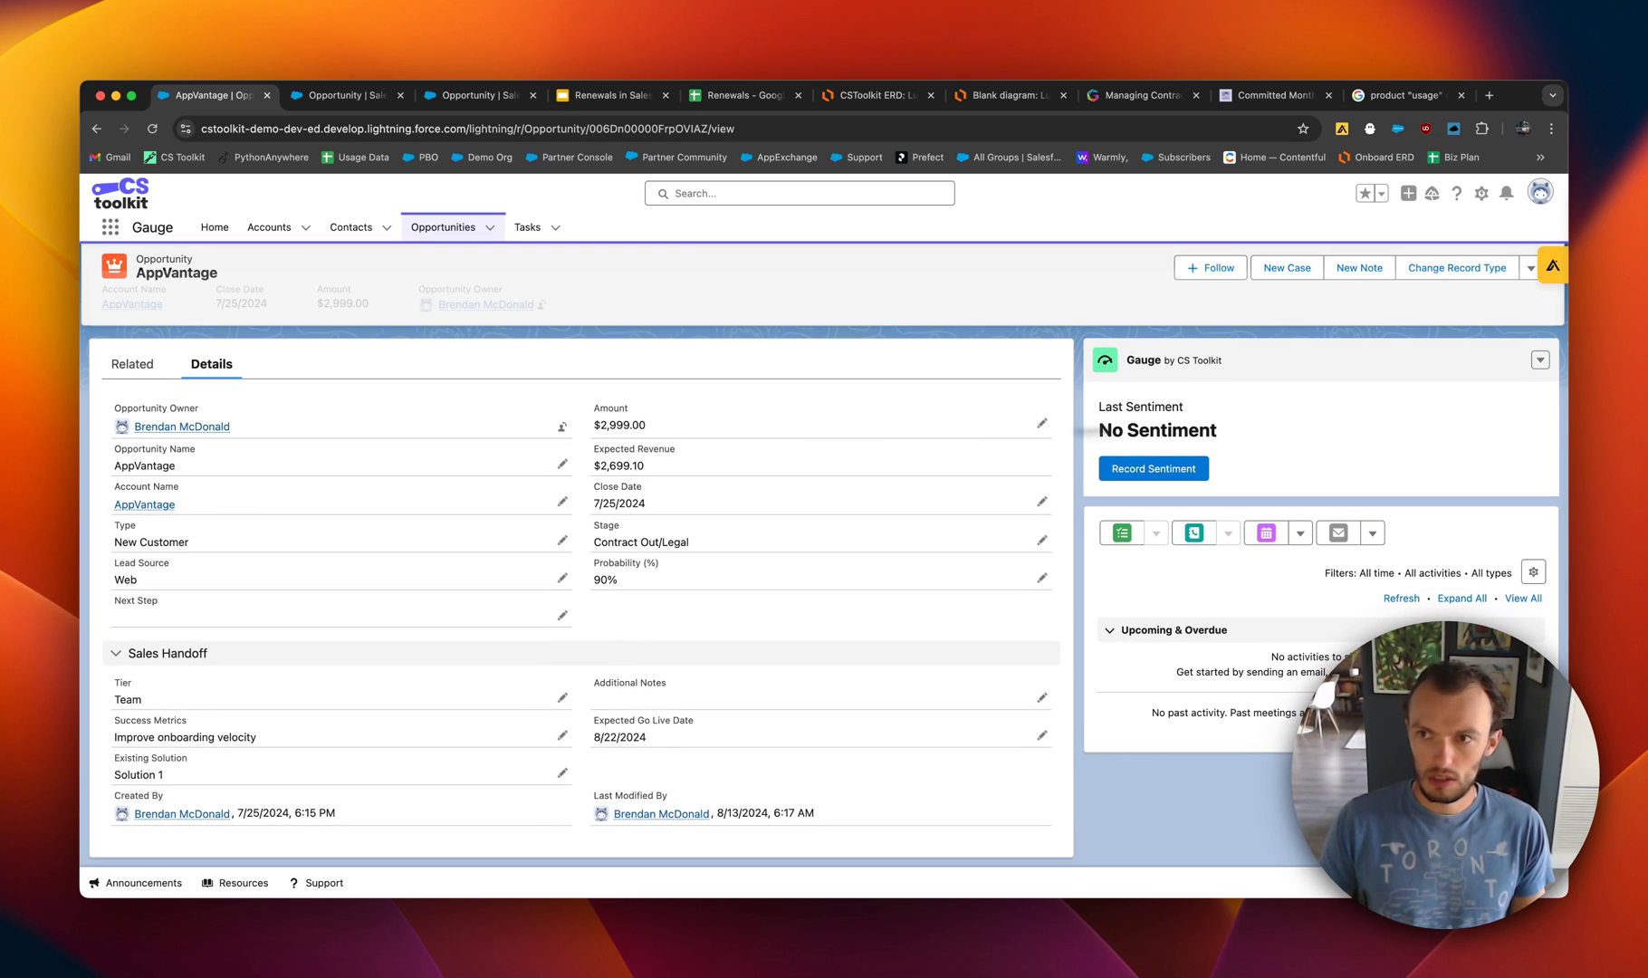
Log out of the org, close the extra setup tab, and log back in with the saved login.
click(1481, 193)
click(1540, 193)
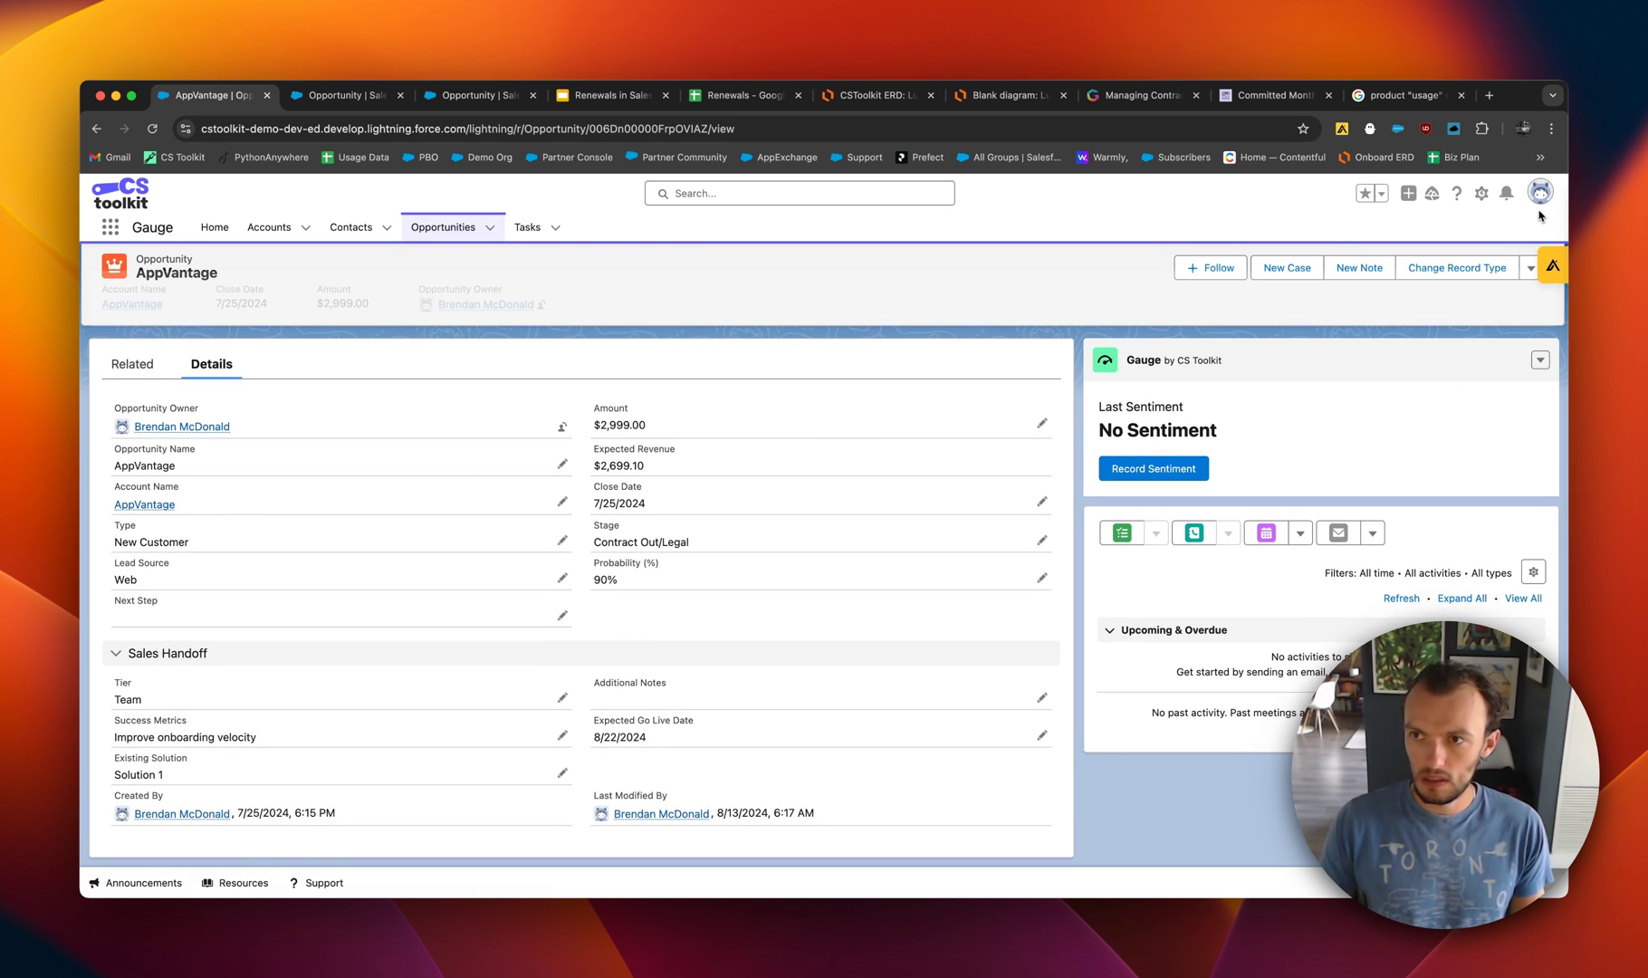
click(1403, 273)
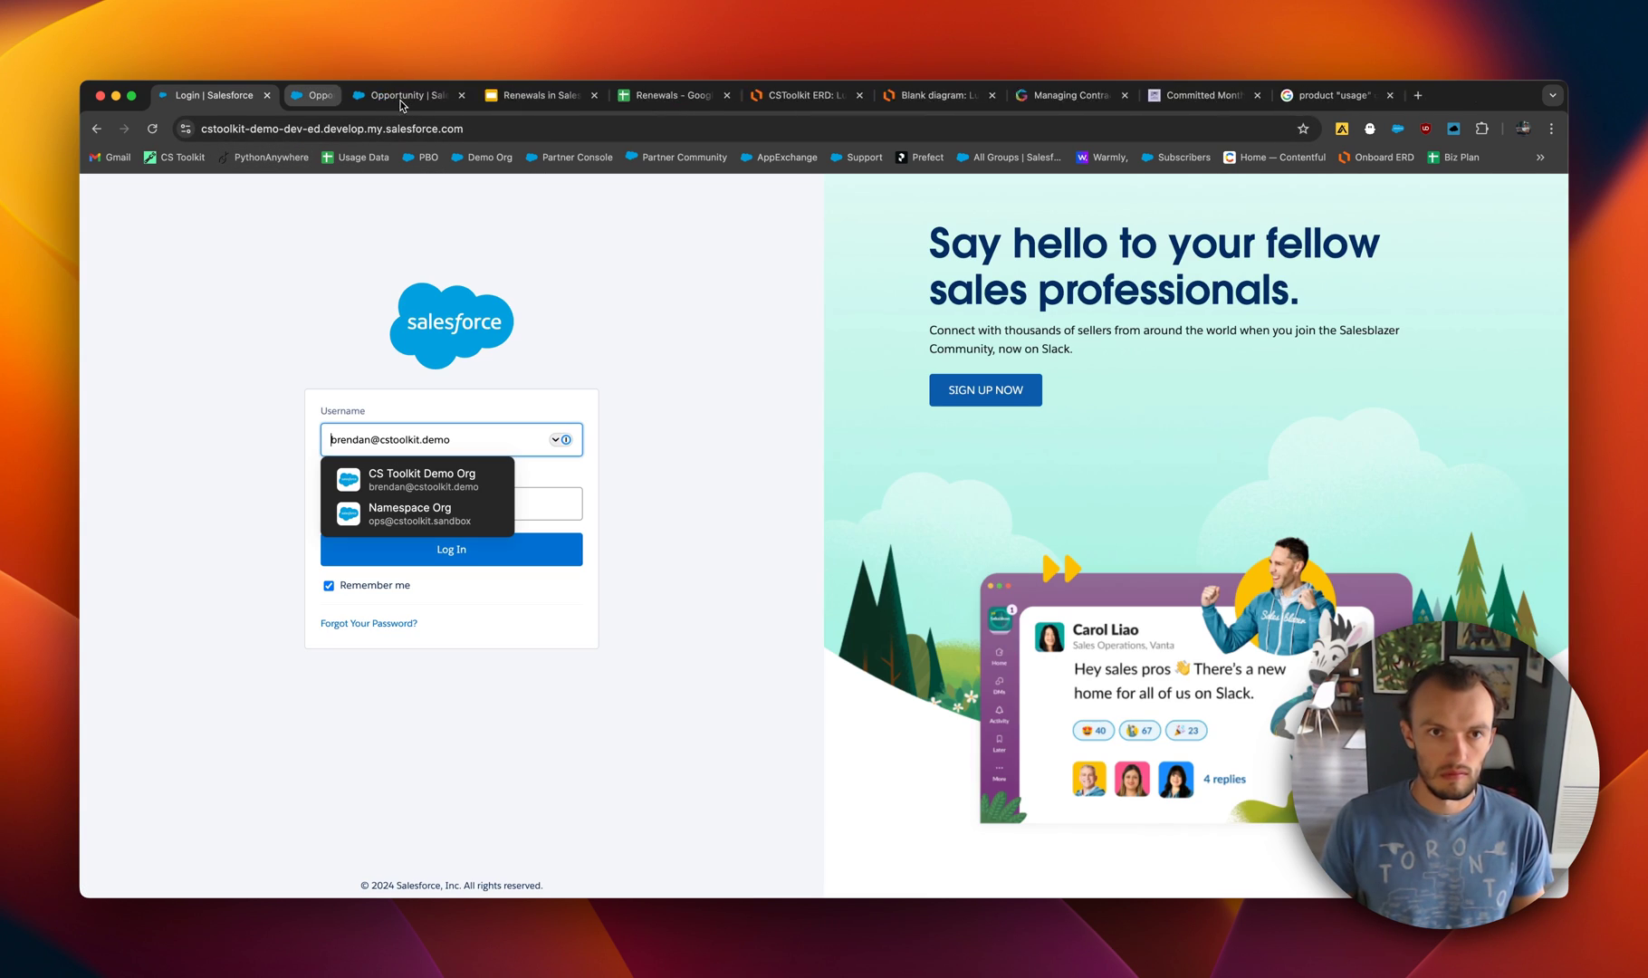
click(399, 95)
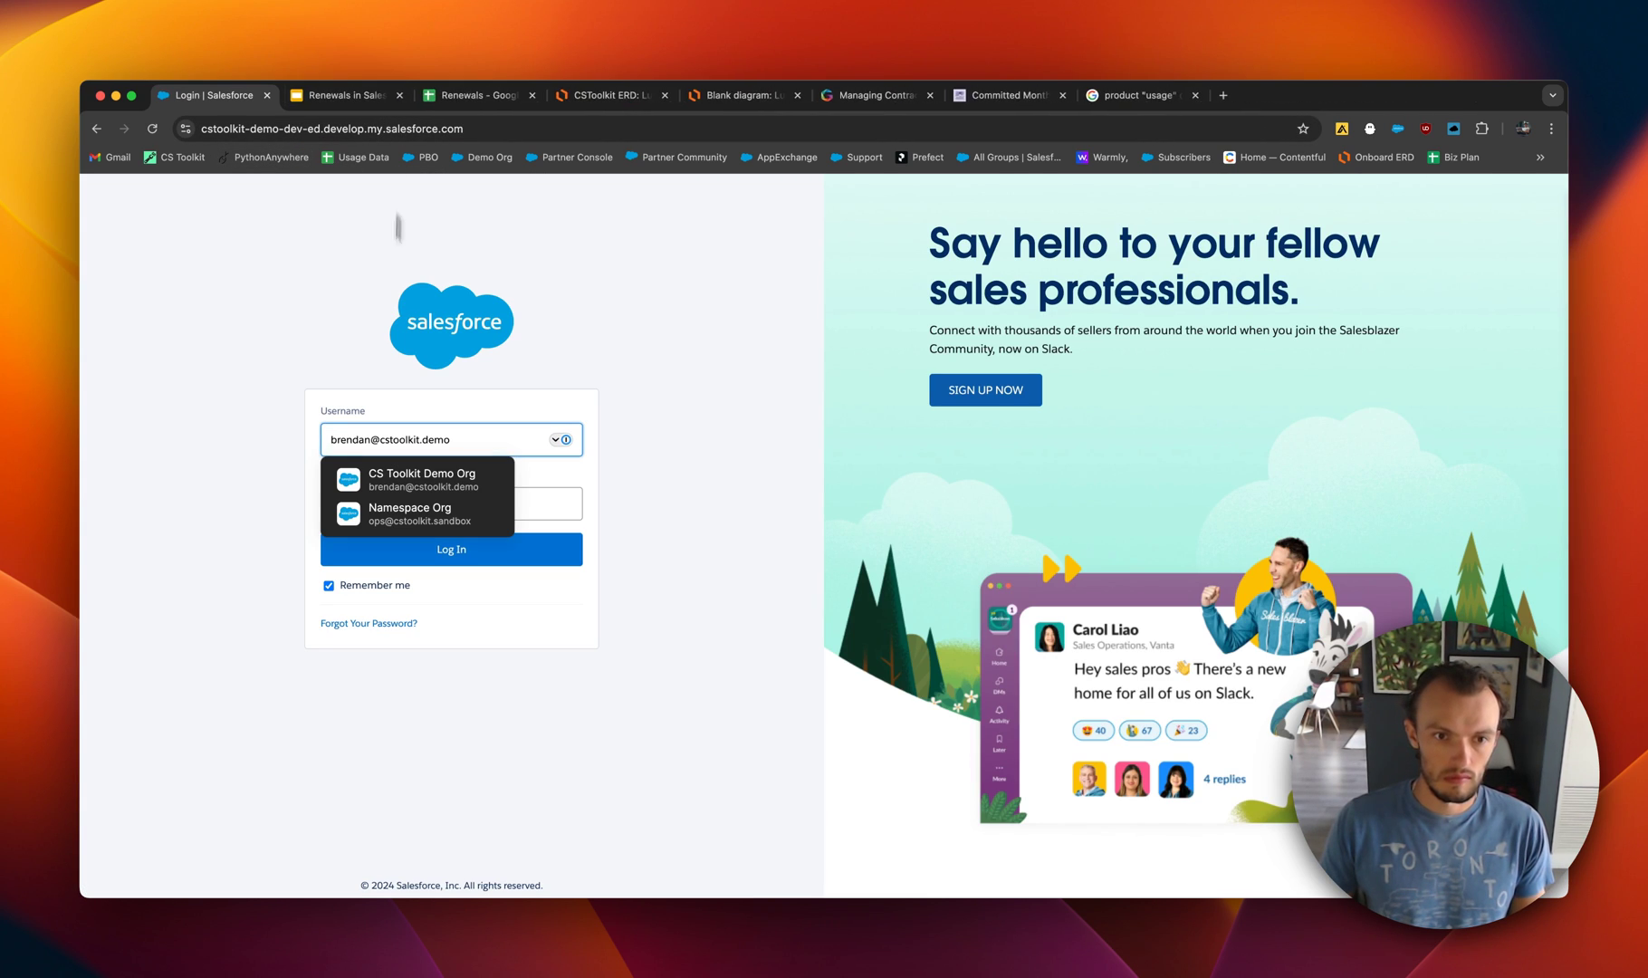
click(488, 500)
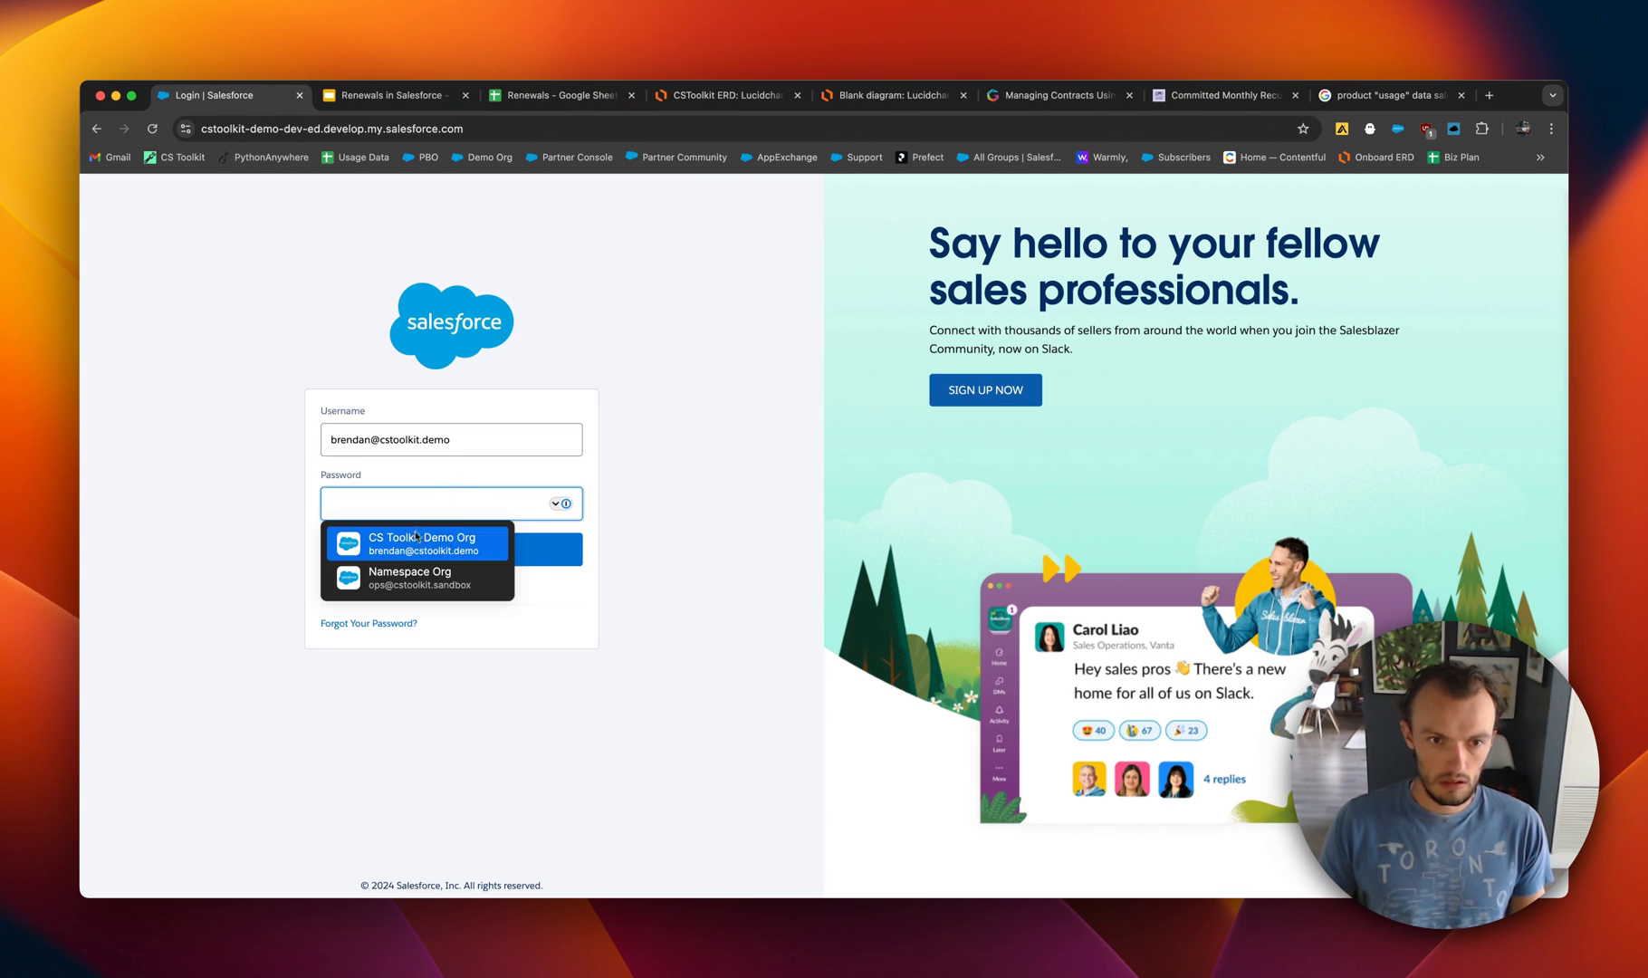
click(457, 543)
click(460, 550)
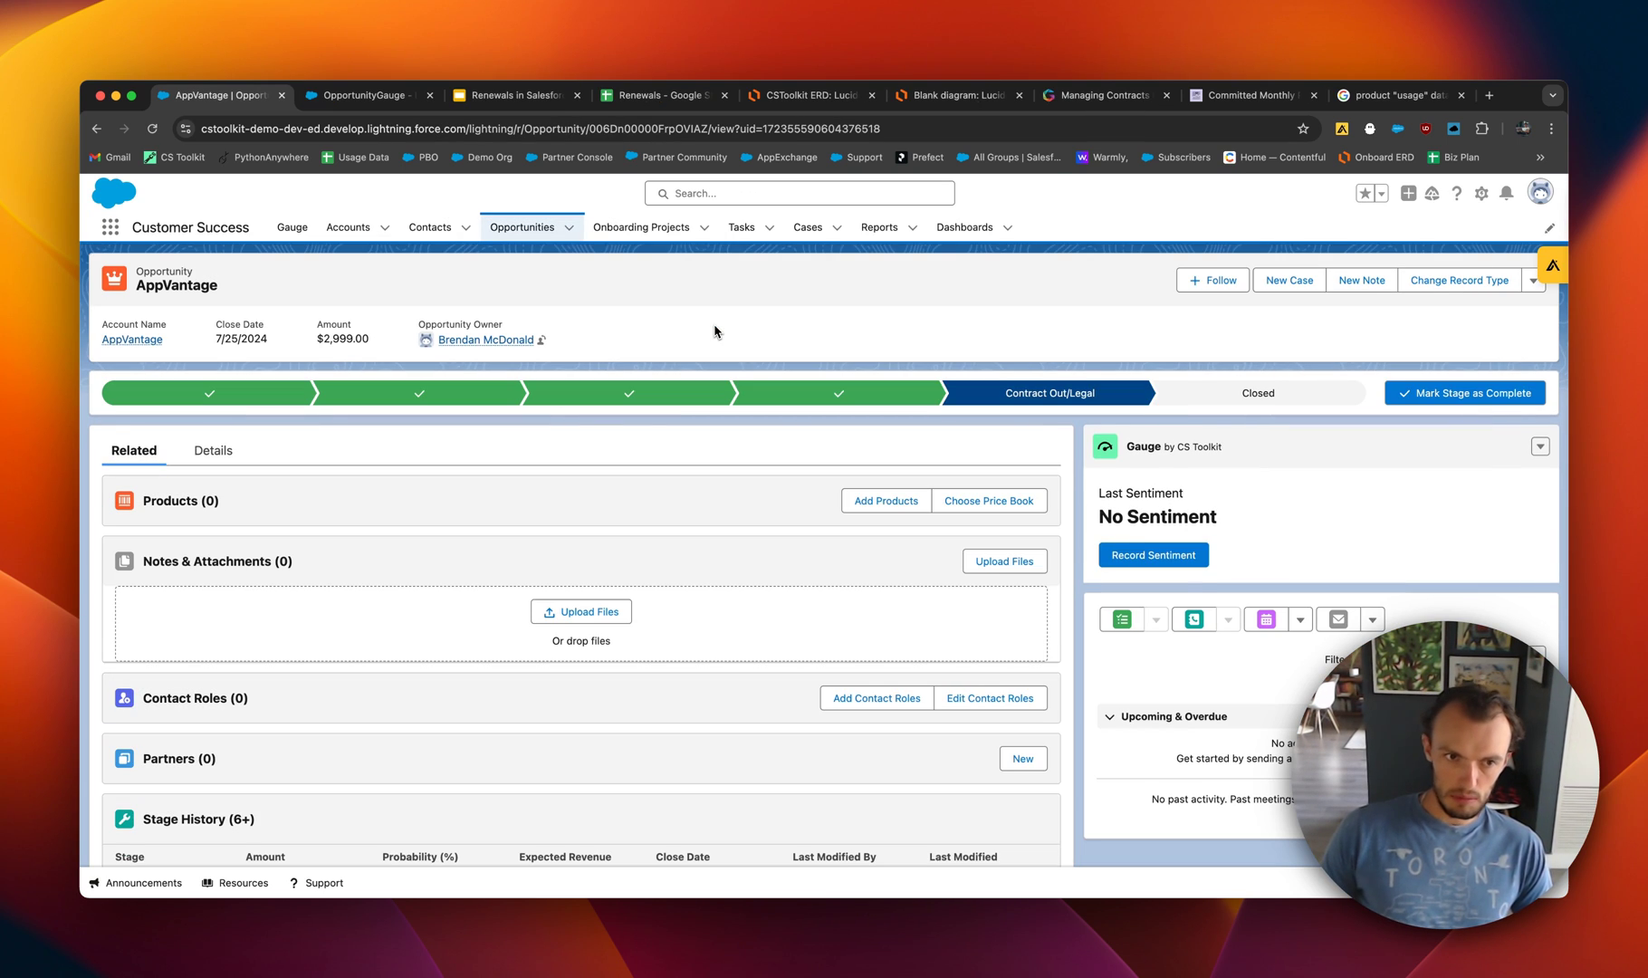
Open the AppVantage Details tab and confirm Opportunity Record Type reads Sales.
click(211, 450)
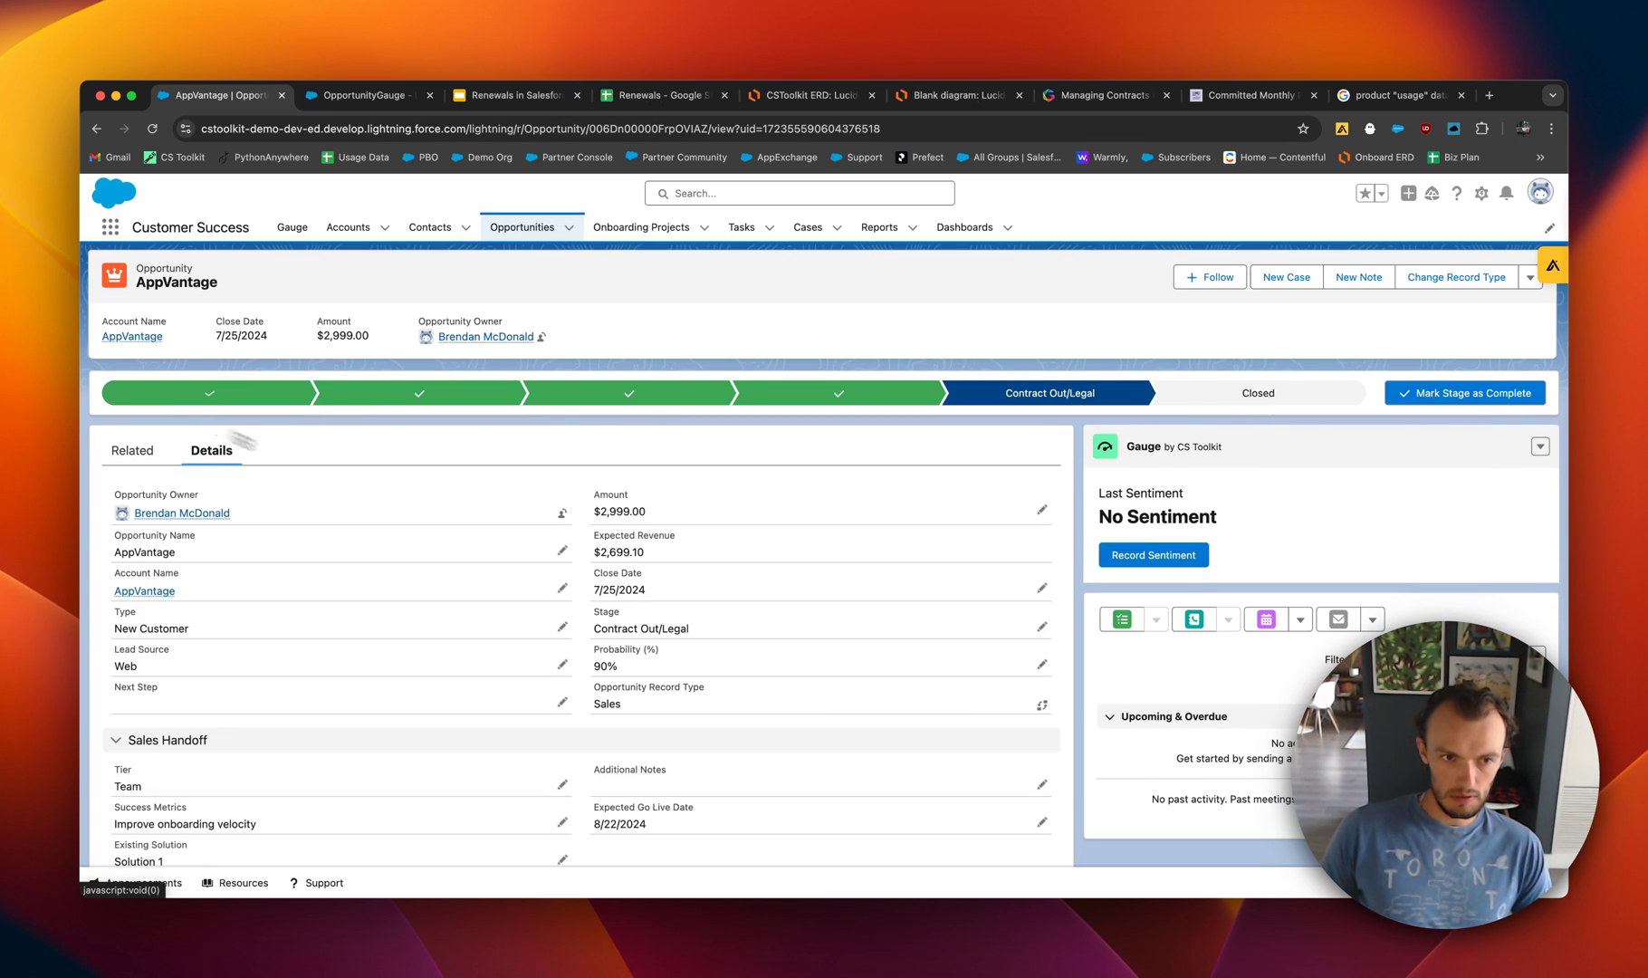
scroll(622, 565, down, 2)
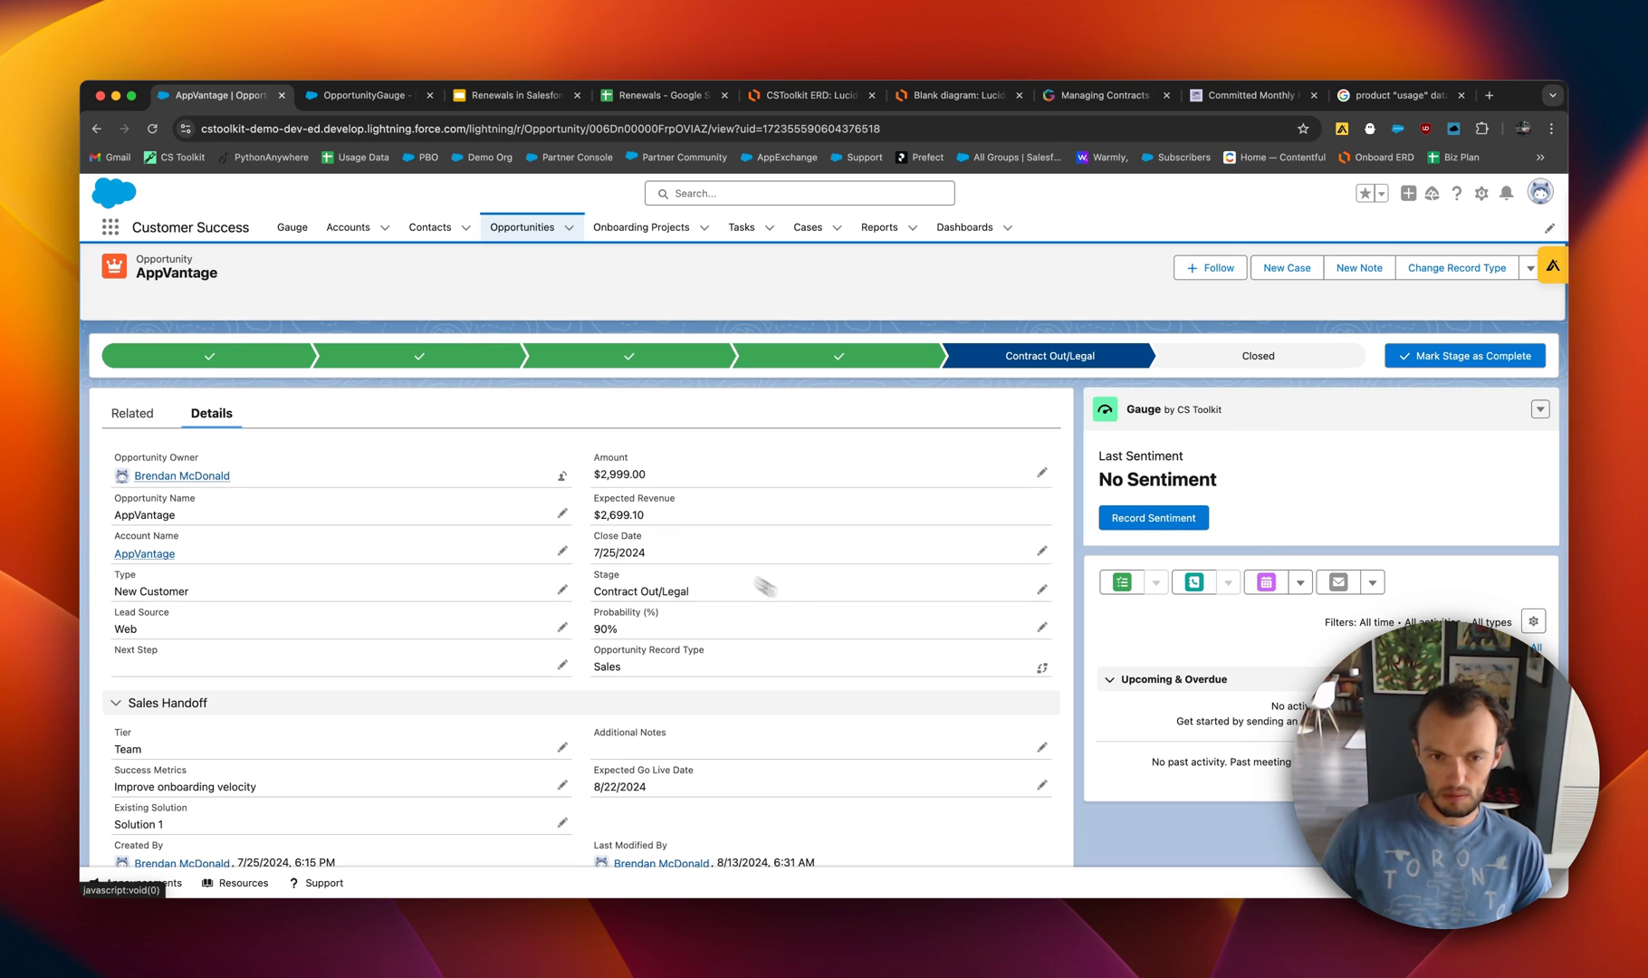
scroll(547, 546, up, 2)
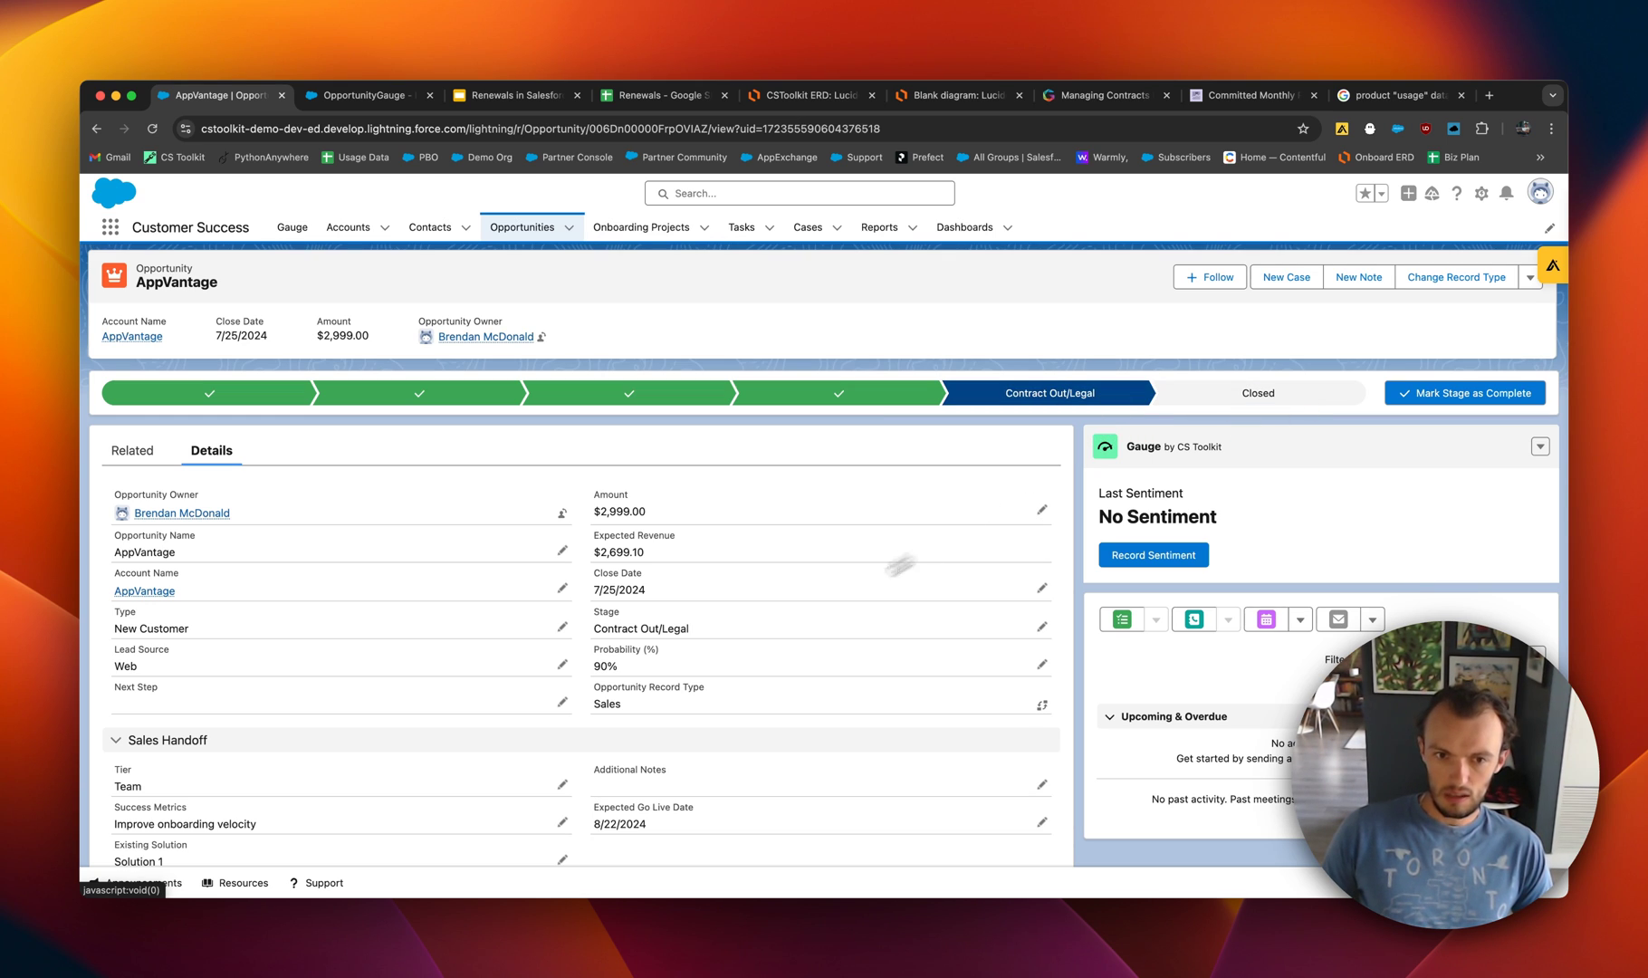
scroll(672, 638, down, 3)
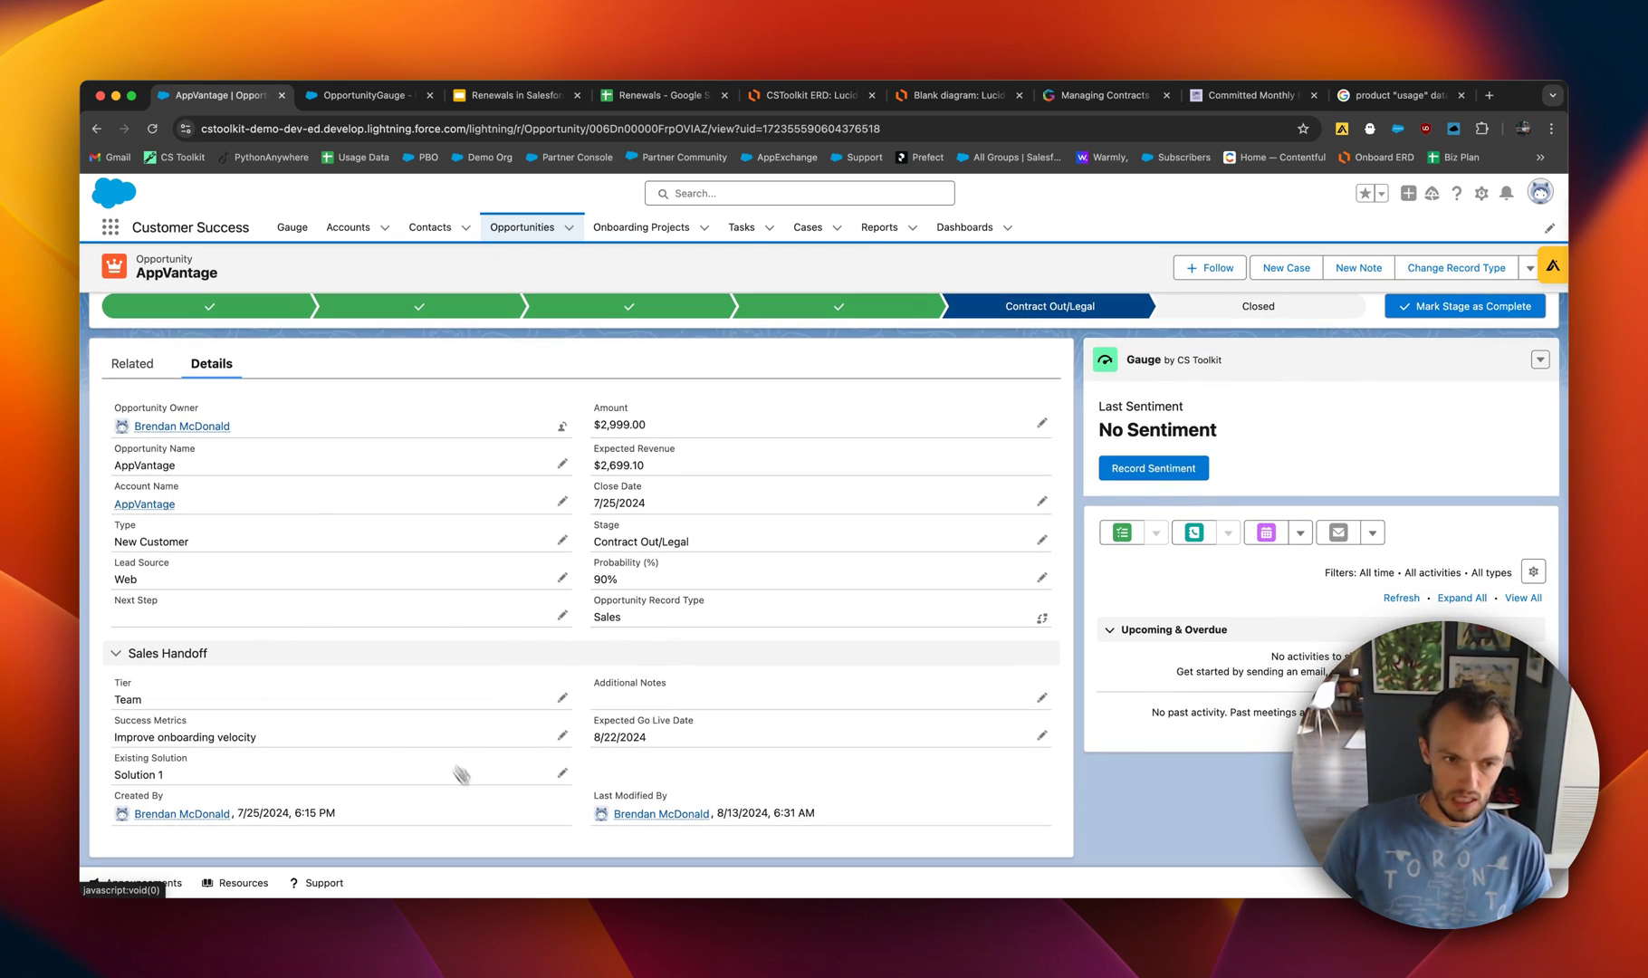
Change AppVantage's record type to Renewal, save, and confirm the Sales Handoff section is gone in Details.
click(1038, 689)
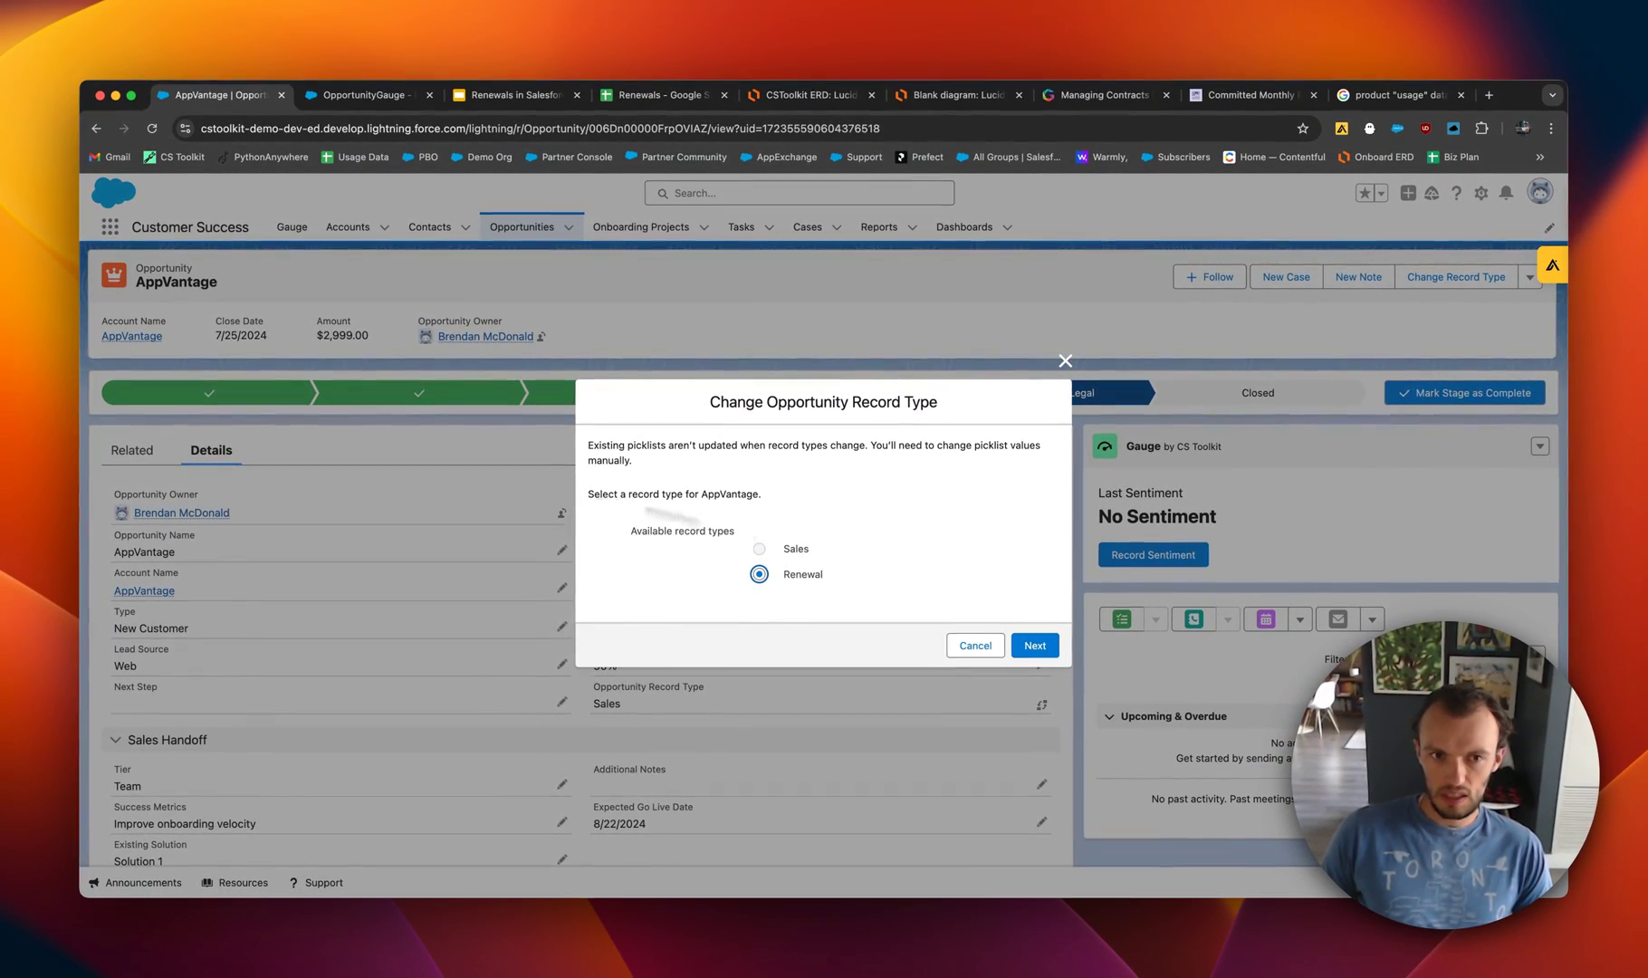
click(1032, 645)
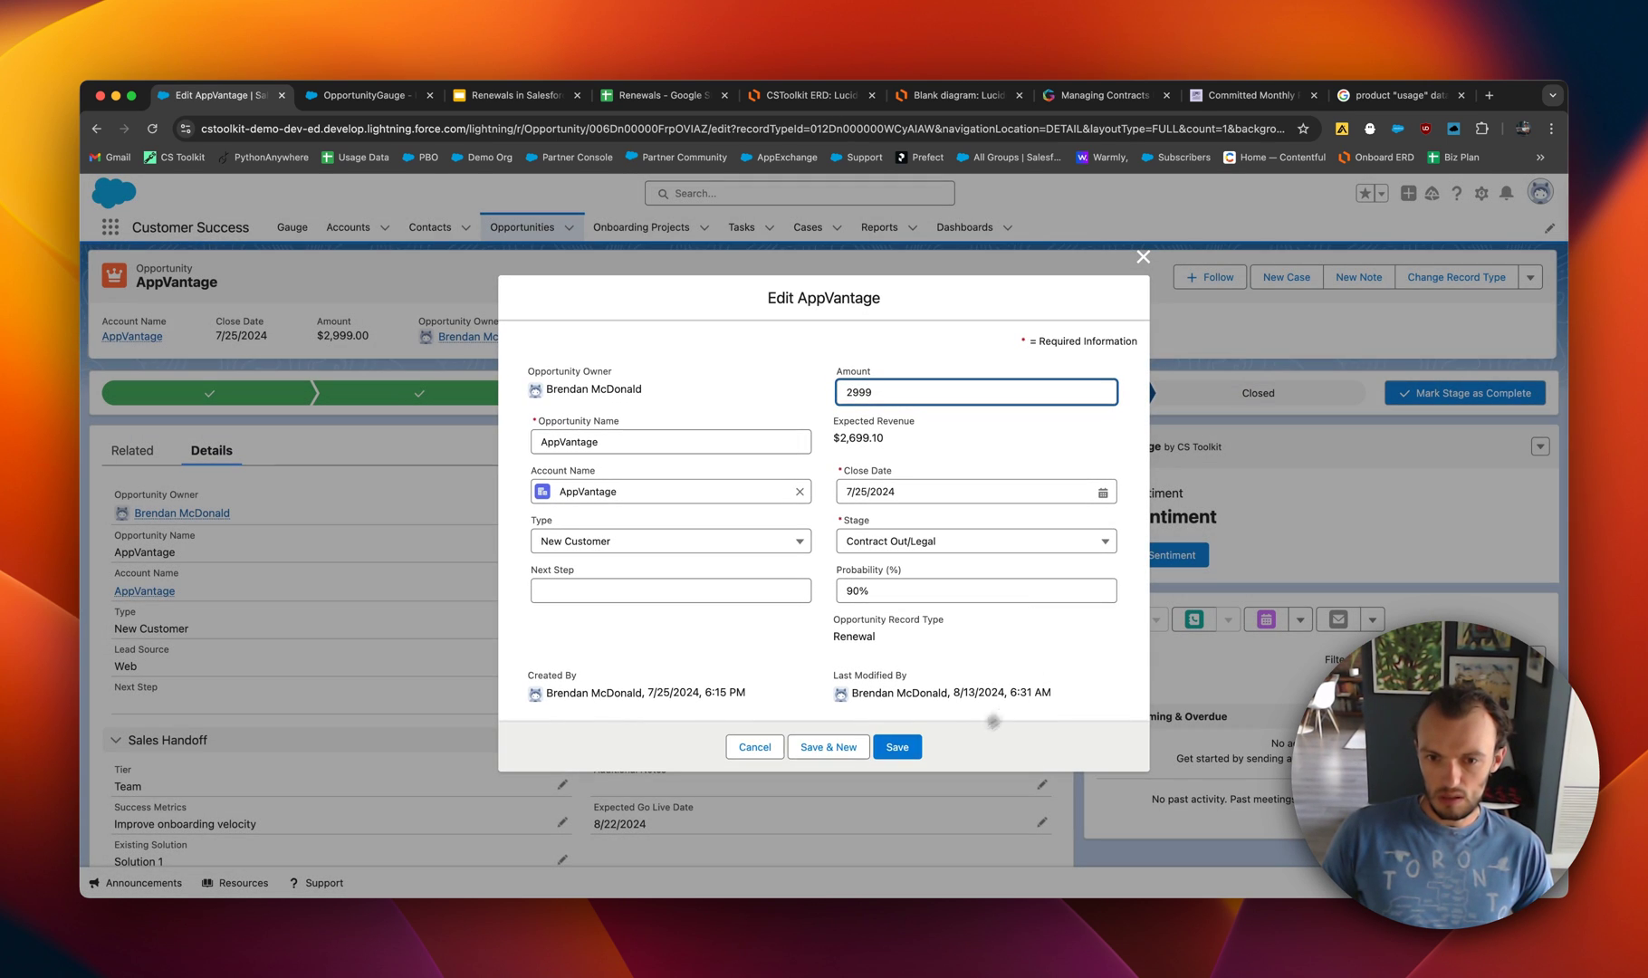
click(896, 748)
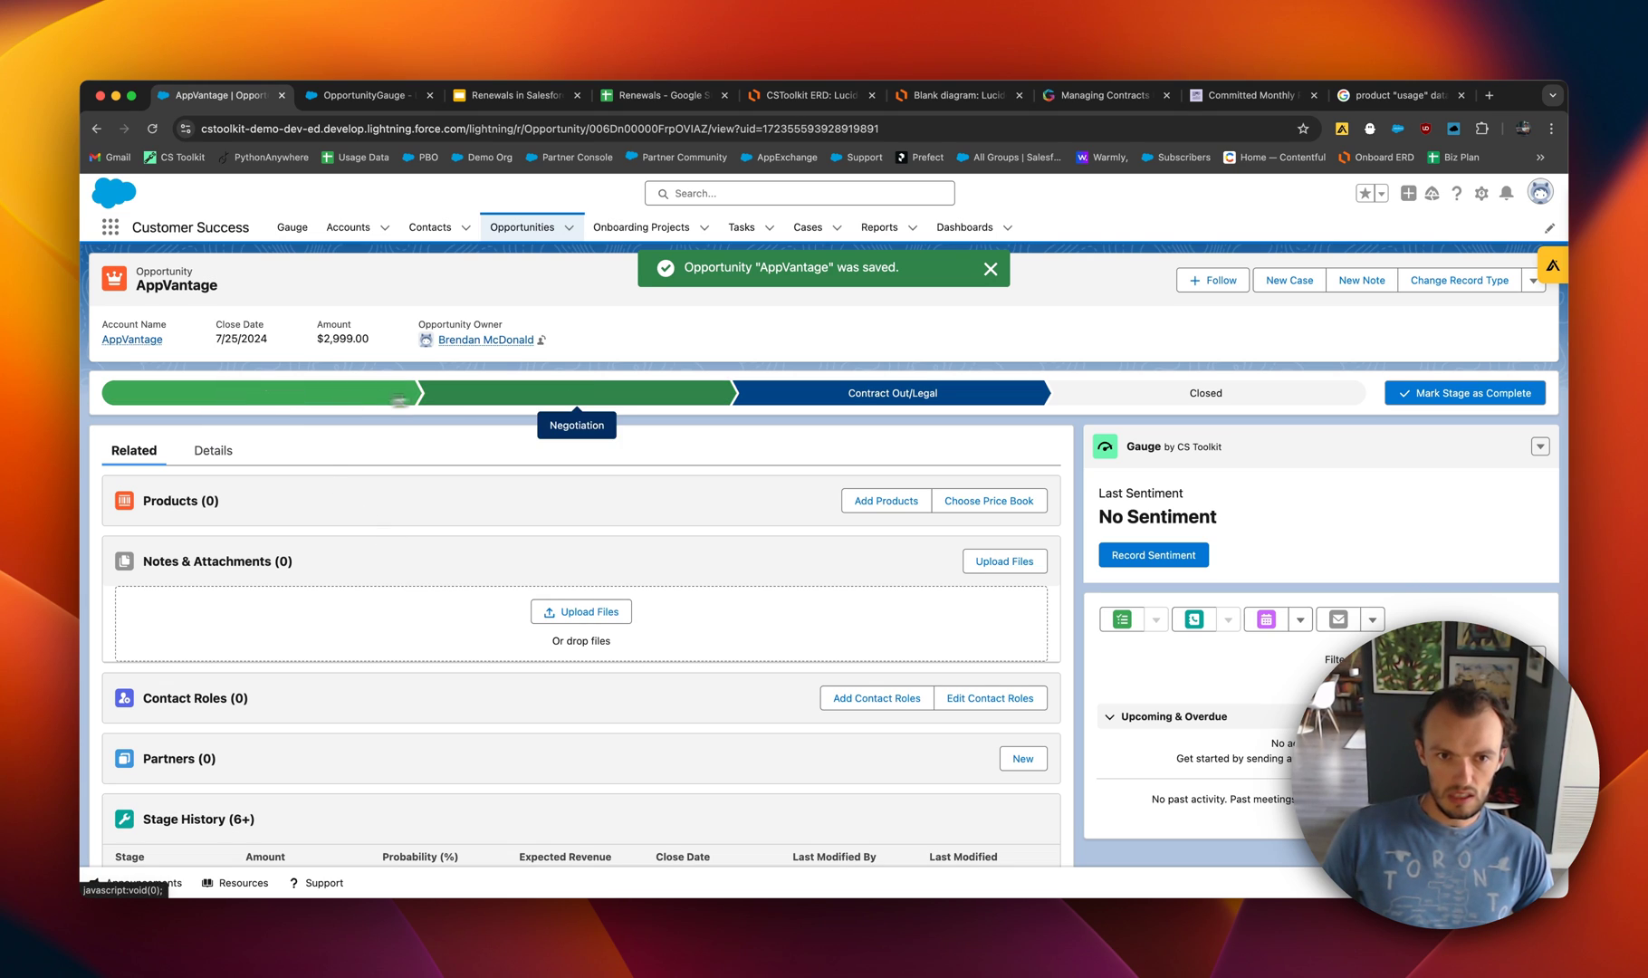
click(218, 451)
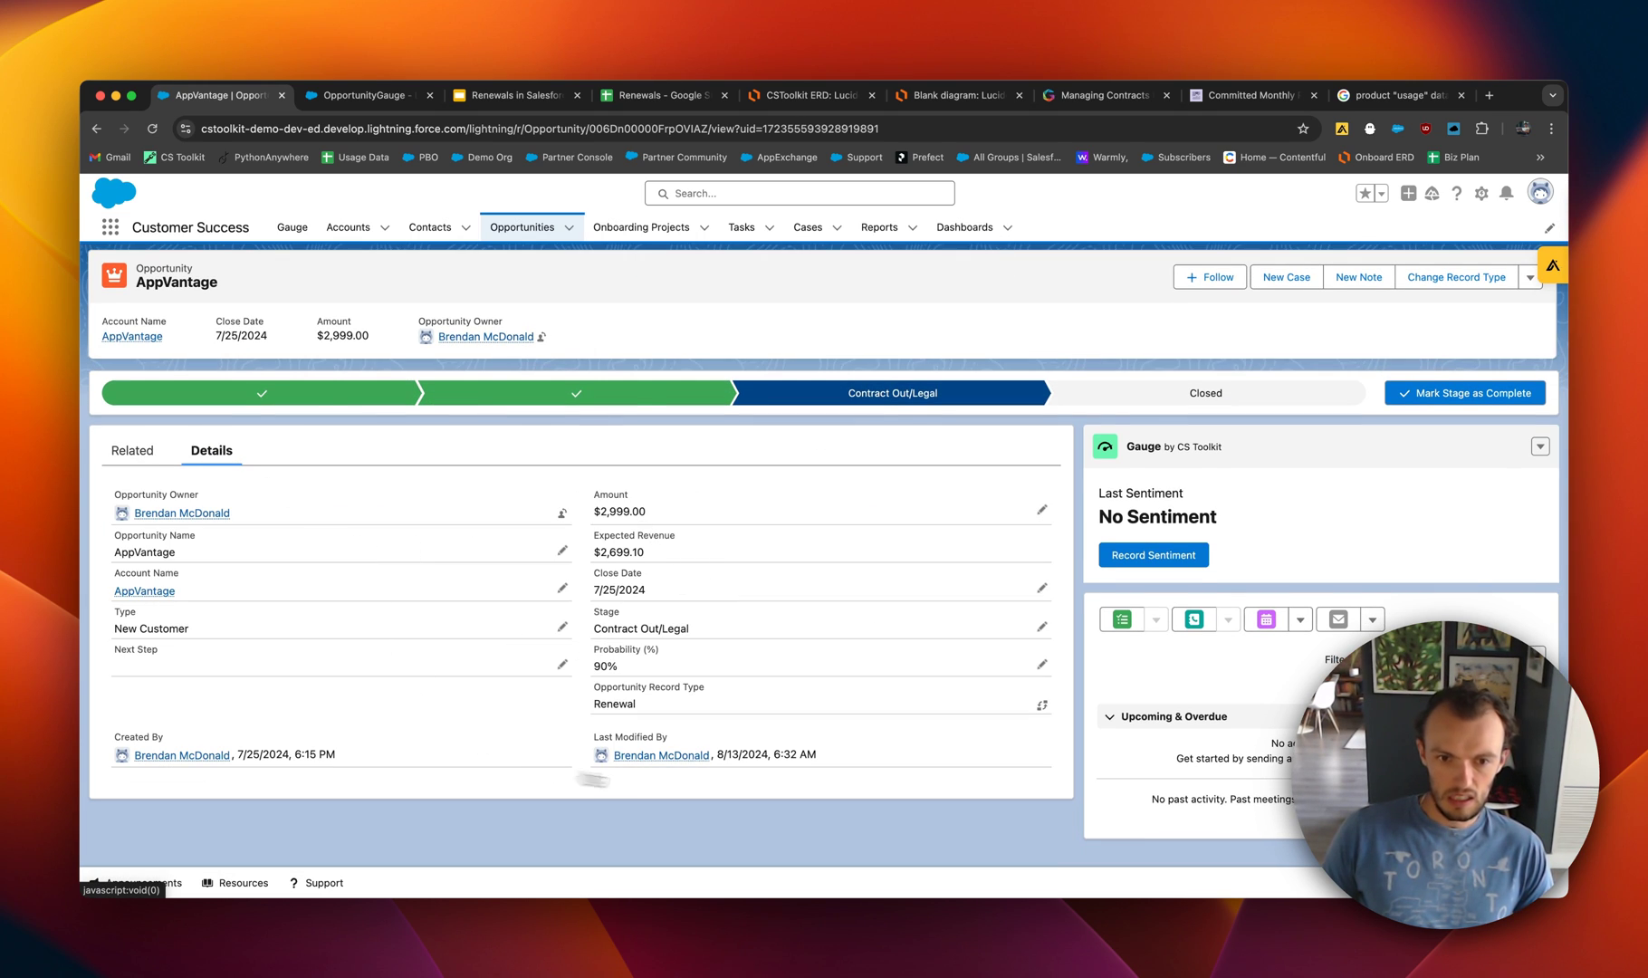
Switch AppVantage's record type to Sales, save, and confirm Lead Source and Sales Handoff reappear in Details.
click(1043, 708)
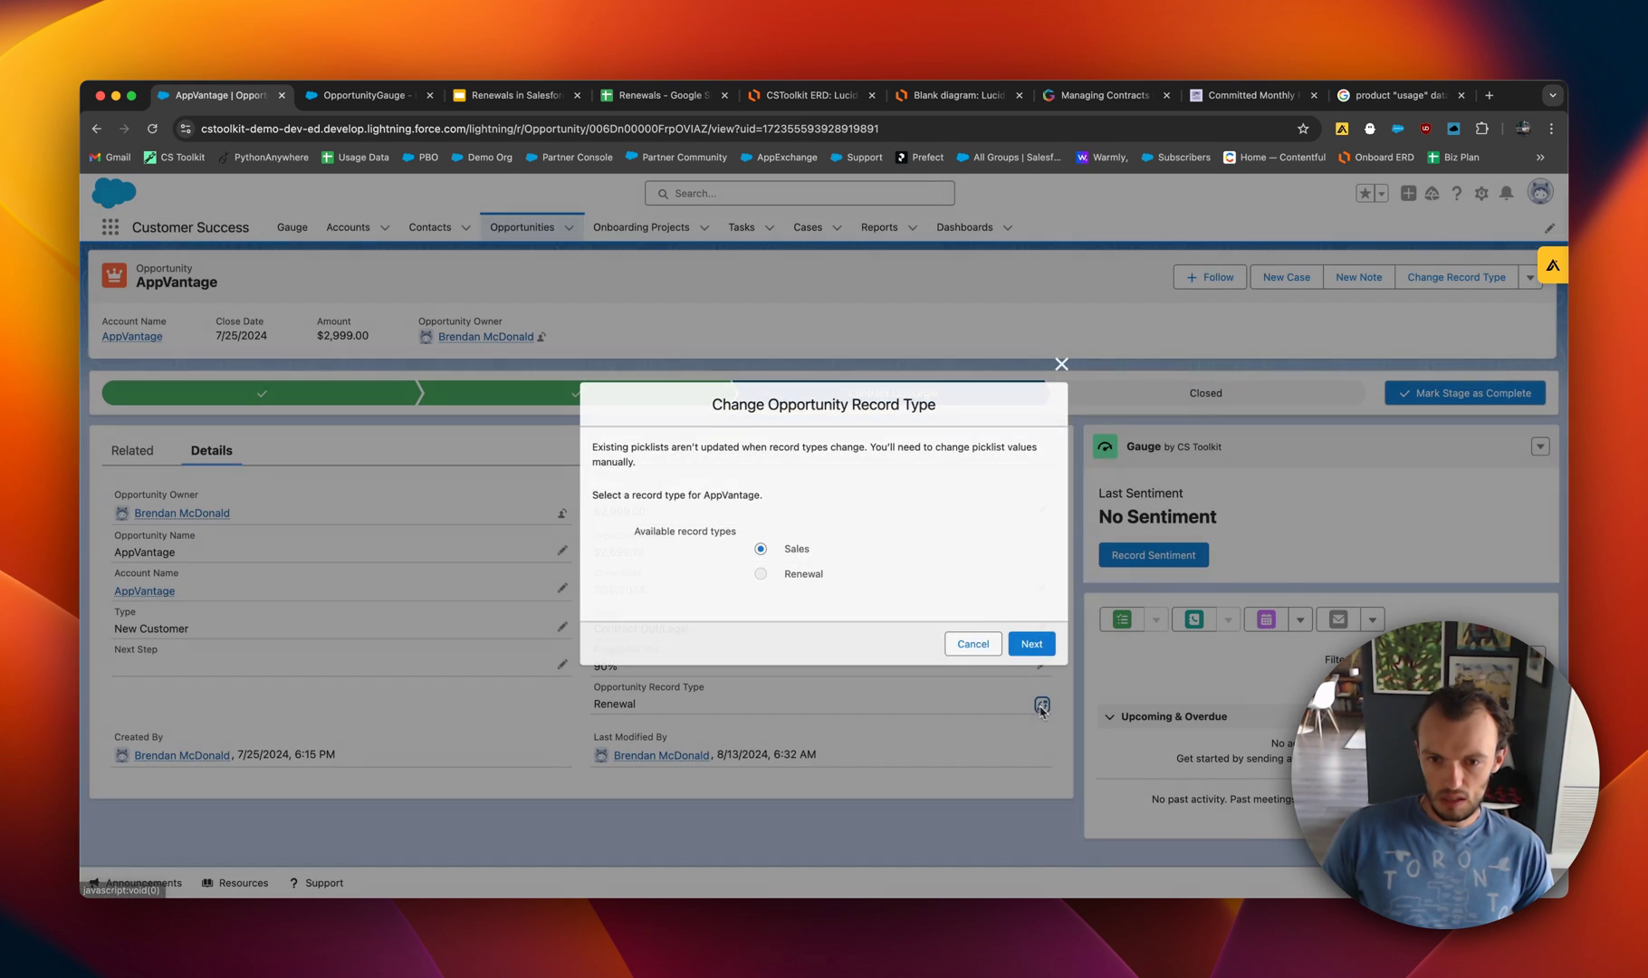
click(1032, 644)
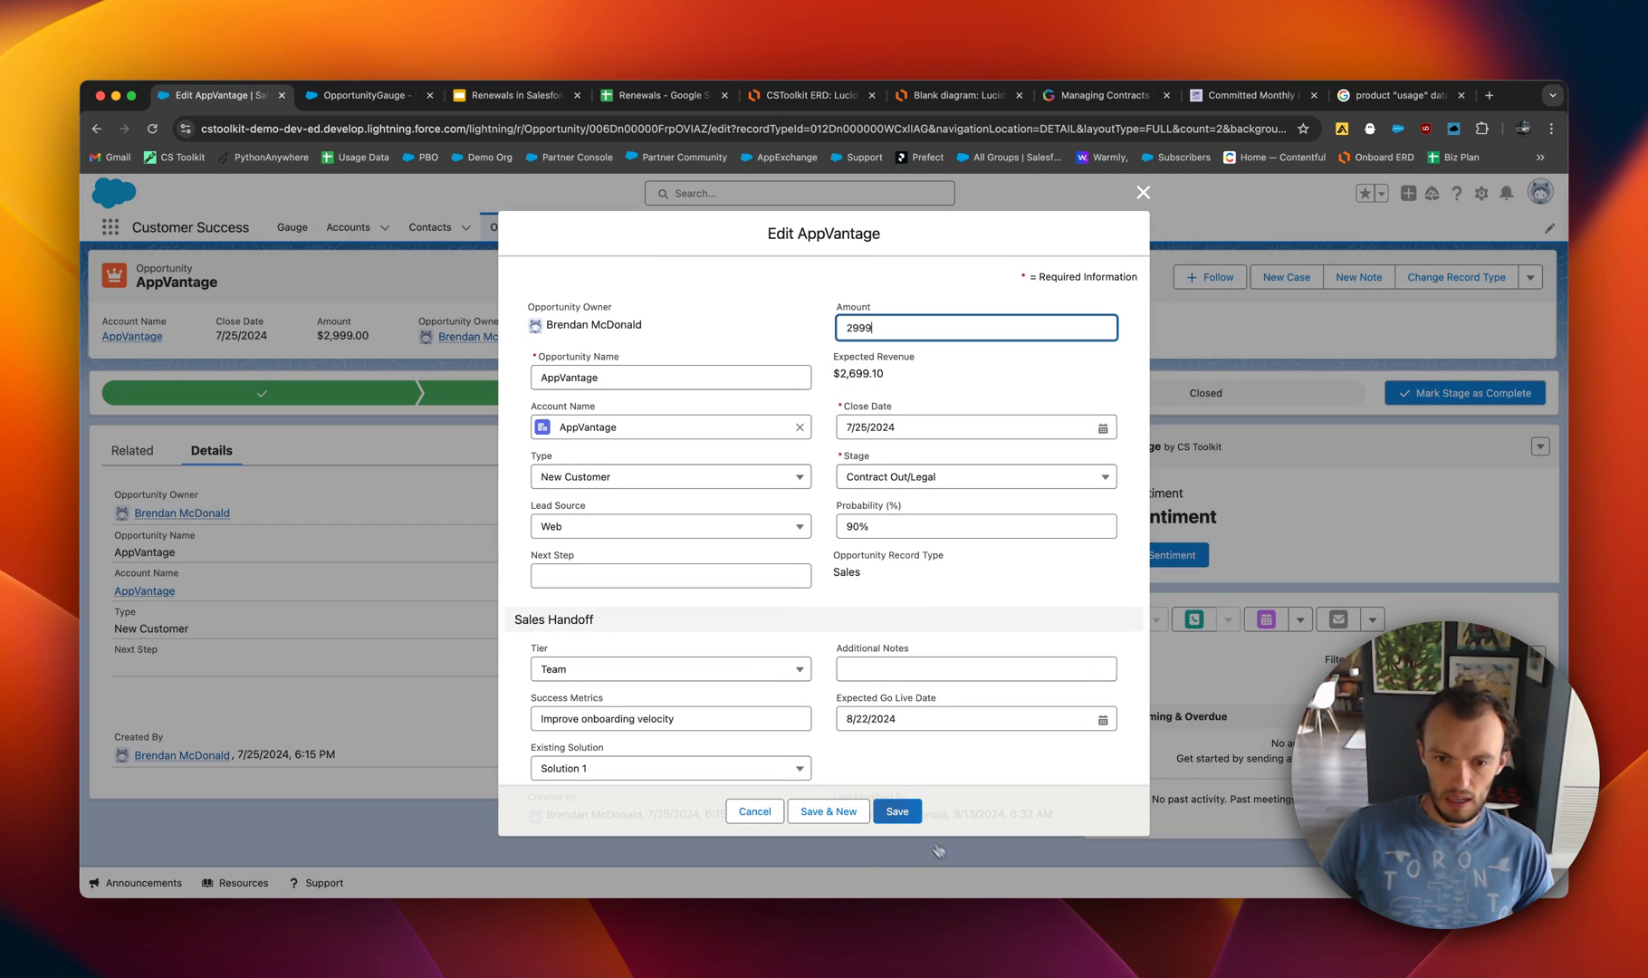
click(887, 813)
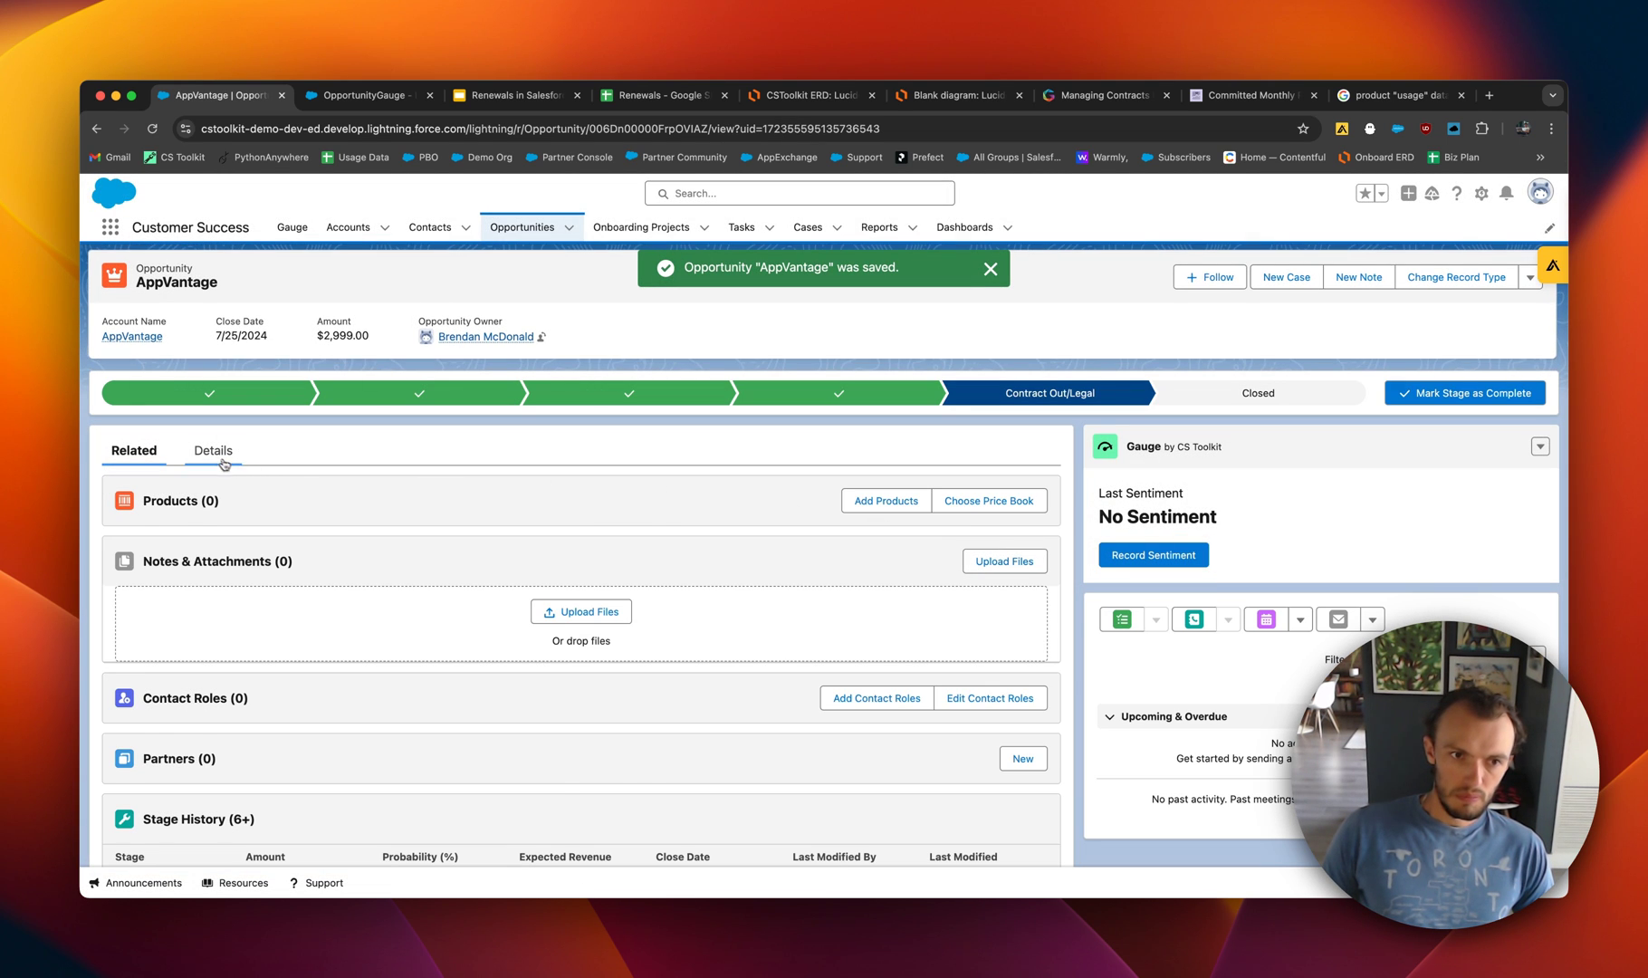
click(217, 453)
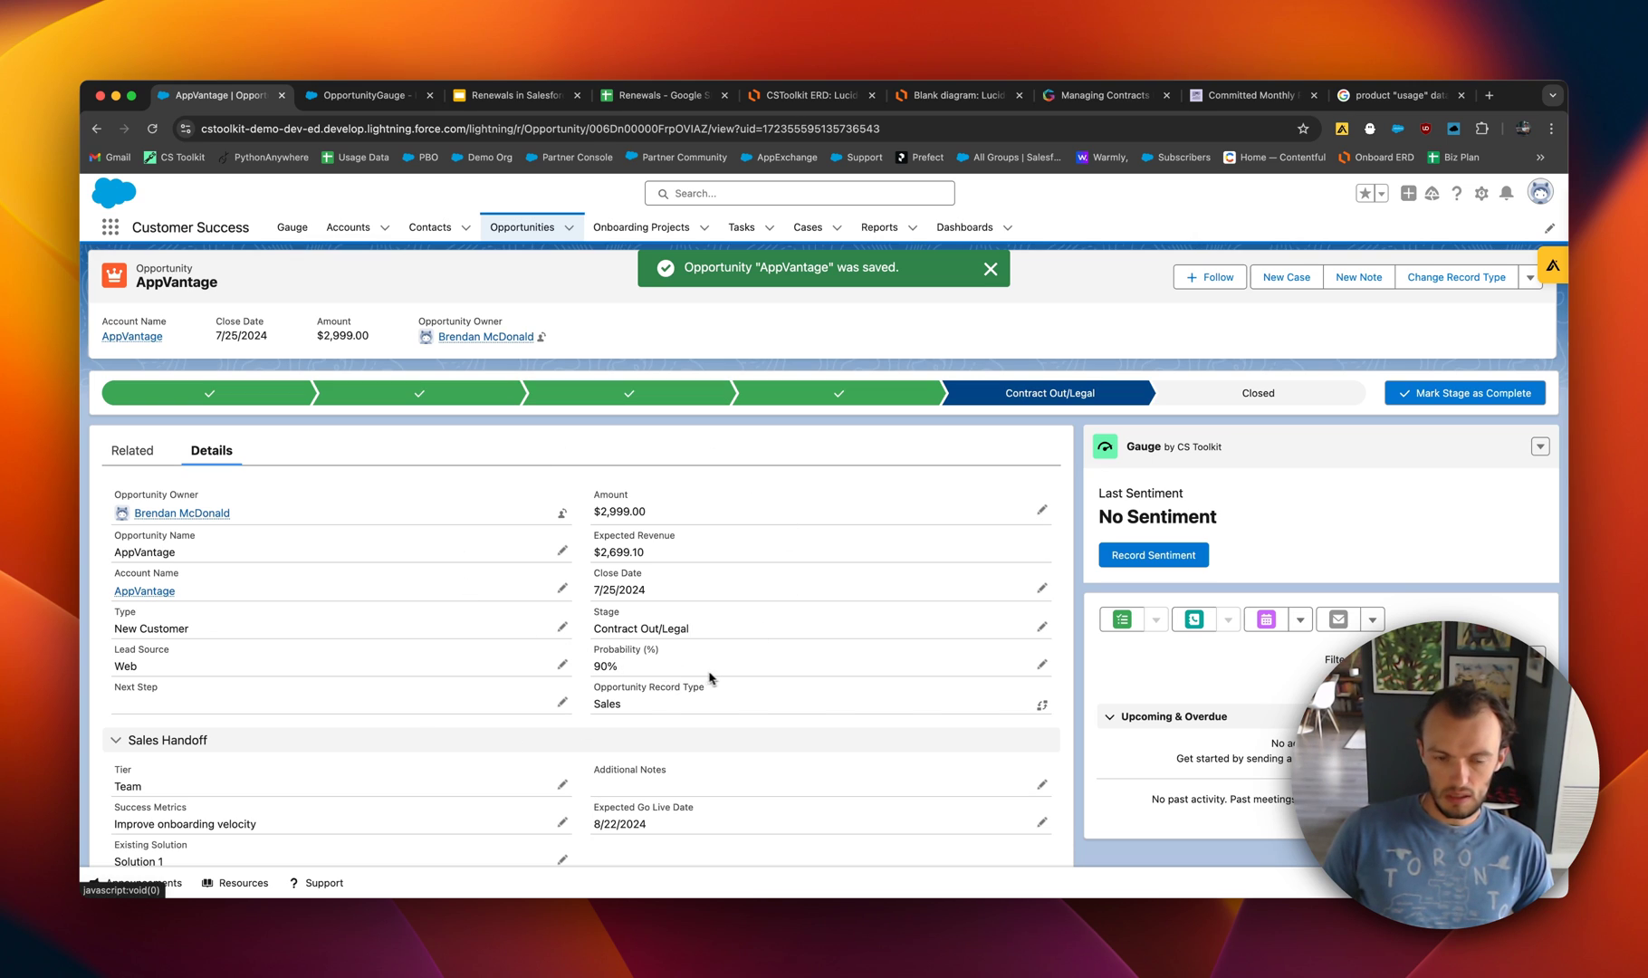